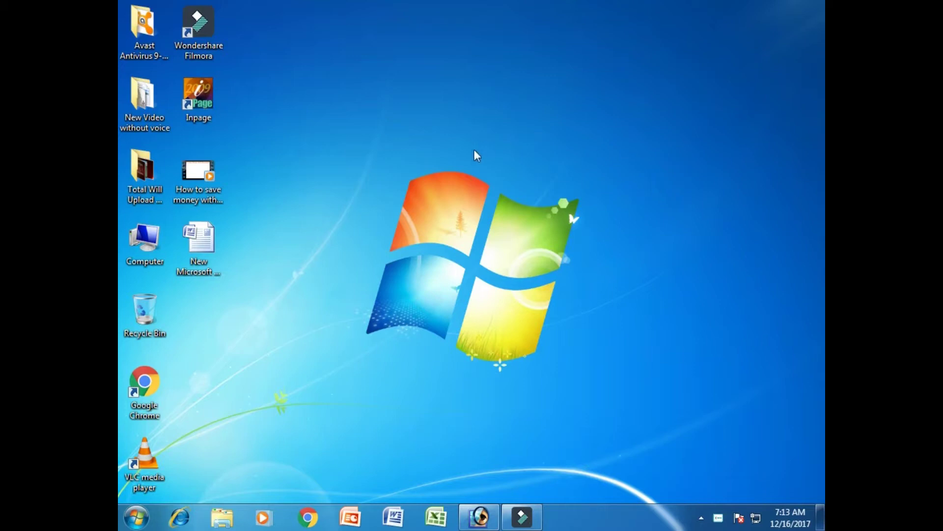
# Switch to Adobe Photoshop and create a new A4 document with white contents at 300 pixels/inch in RGB Color
pyautogui.click(477, 513)
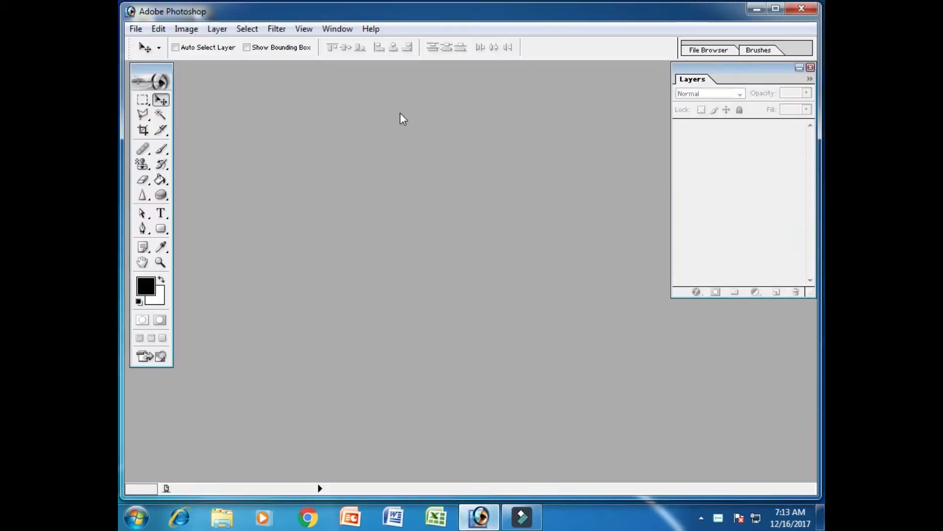
pyautogui.click(136, 29)
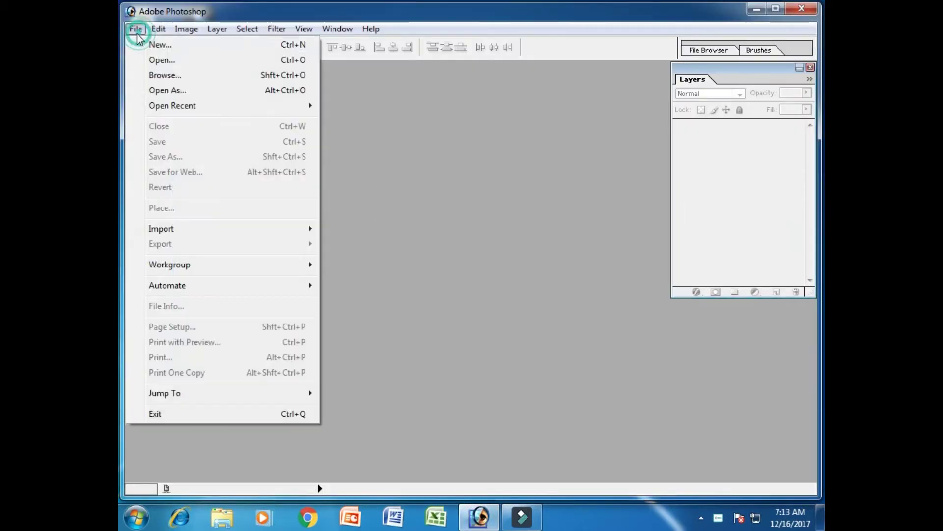
pyautogui.click(159, 44)
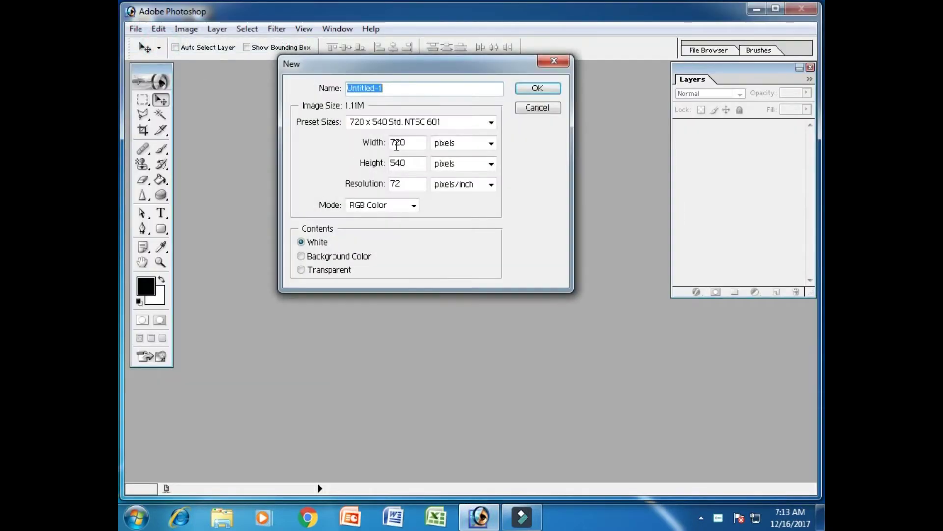
pyautogui.click(484, 116)
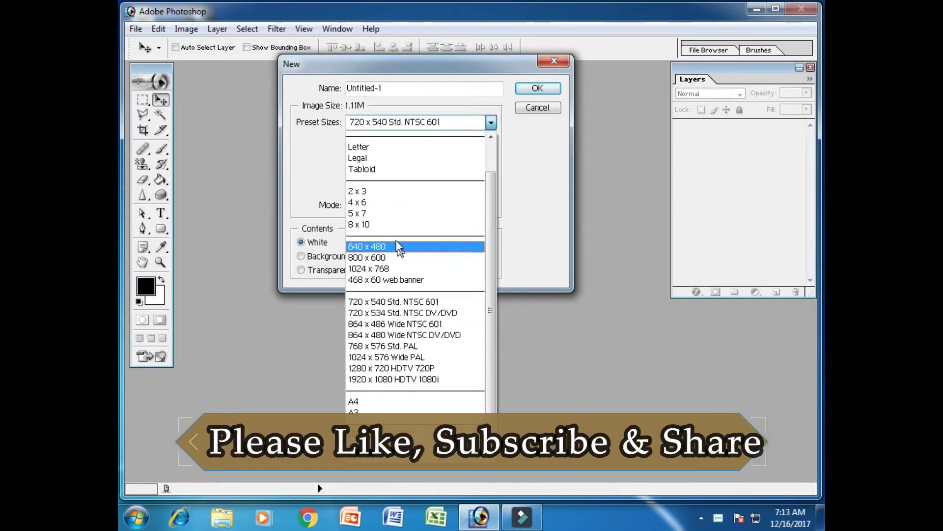
pyautogui.click(385, 401)
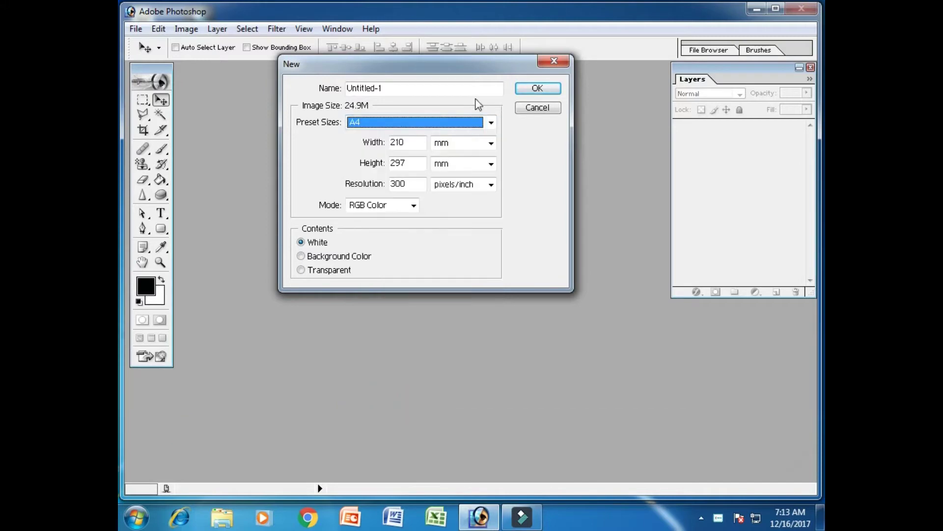
pyautogui.click(537, 89)
pyautogui.moveTo(277, 74); pyautogui.dragTo(578, 110)
# Open the portrait photo of the woman in the dark blue embroidered dress from the YouTube Channel folder
pyautogui.click(138, 30)
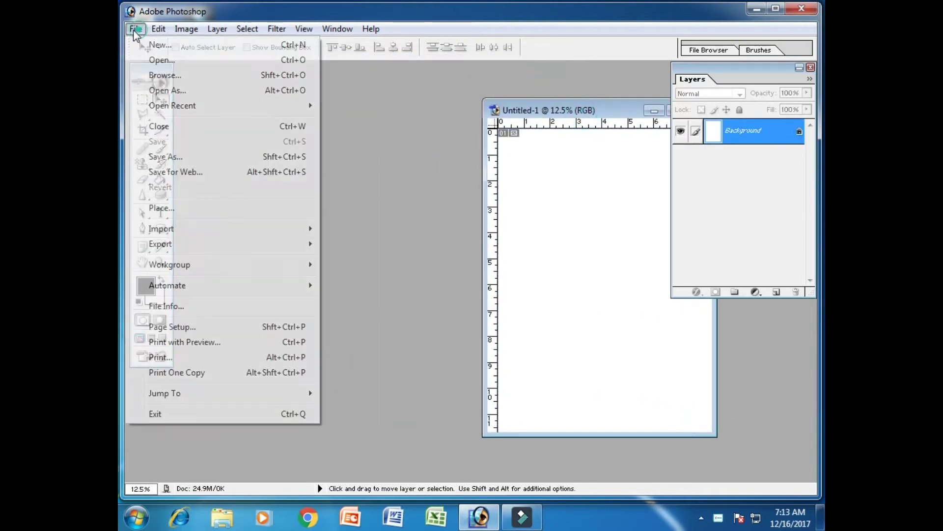
pyautogui.click(149, 61)
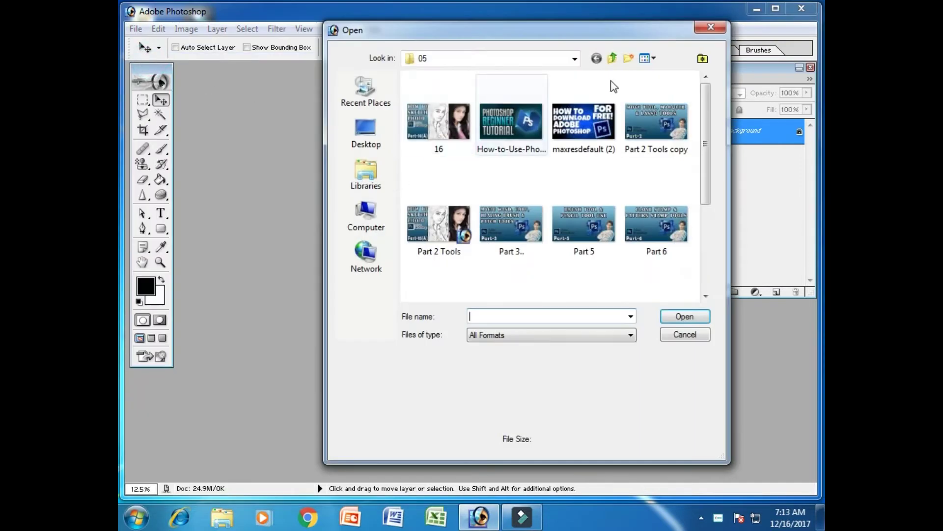
pyautogui.click(610, 58)
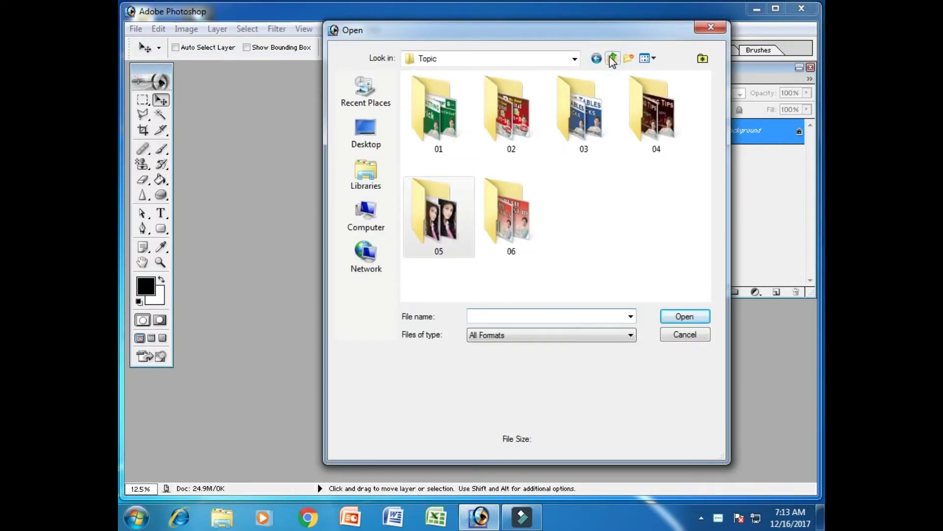
pyautogui.click(612, 58)
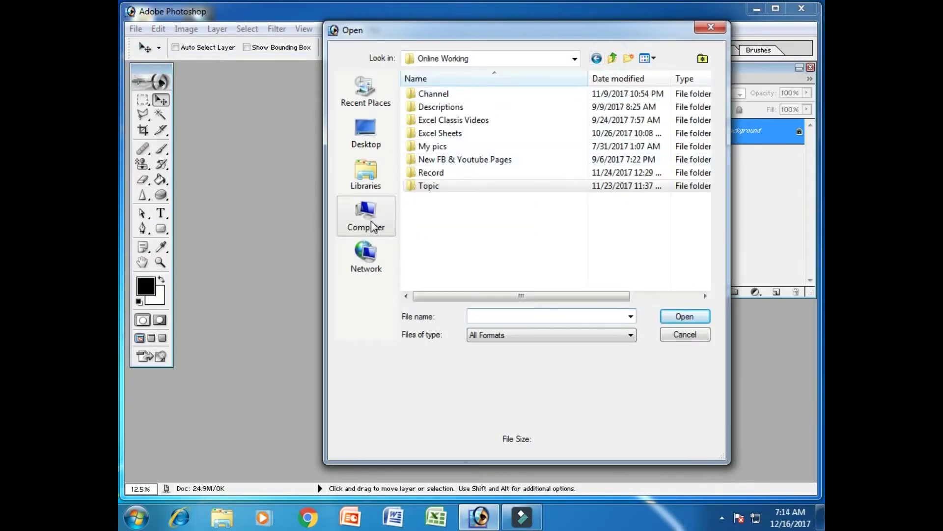
pyautogui.click(613, 59)
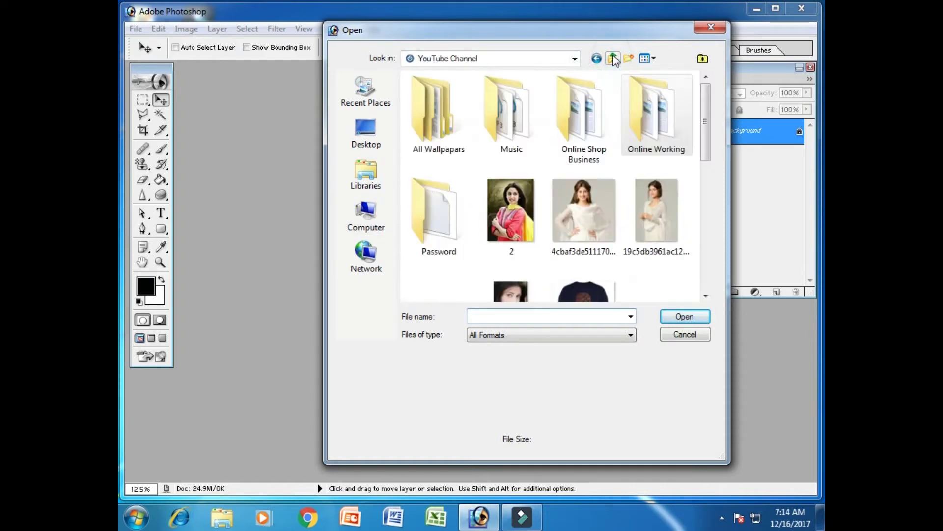
pyautogui.moveTo(704, 117); pyautogui.dragTo(709, 196)
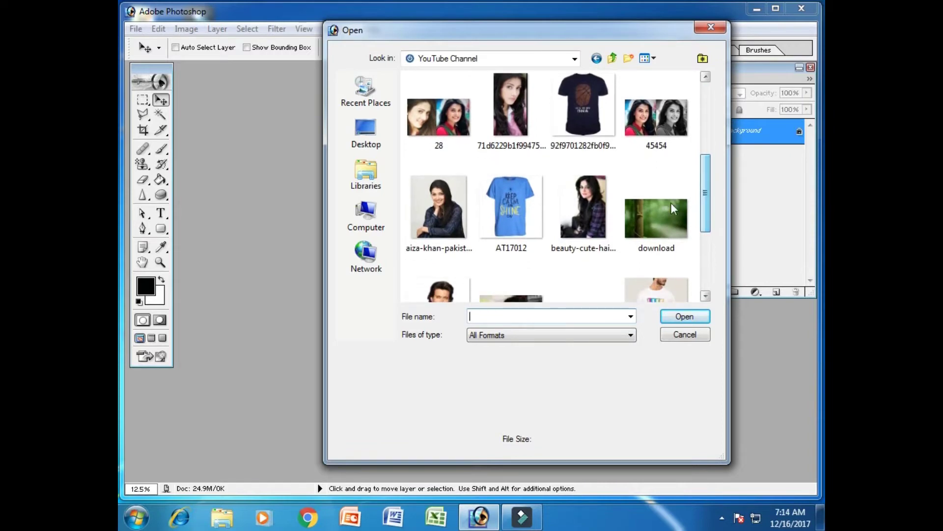
pyautogui.click(428, 209)
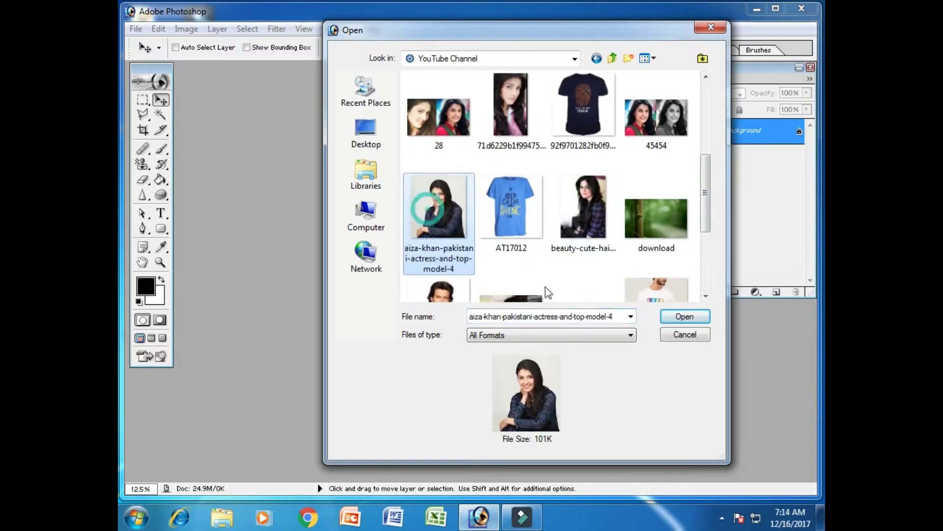
pyautogui.click(700, 315)
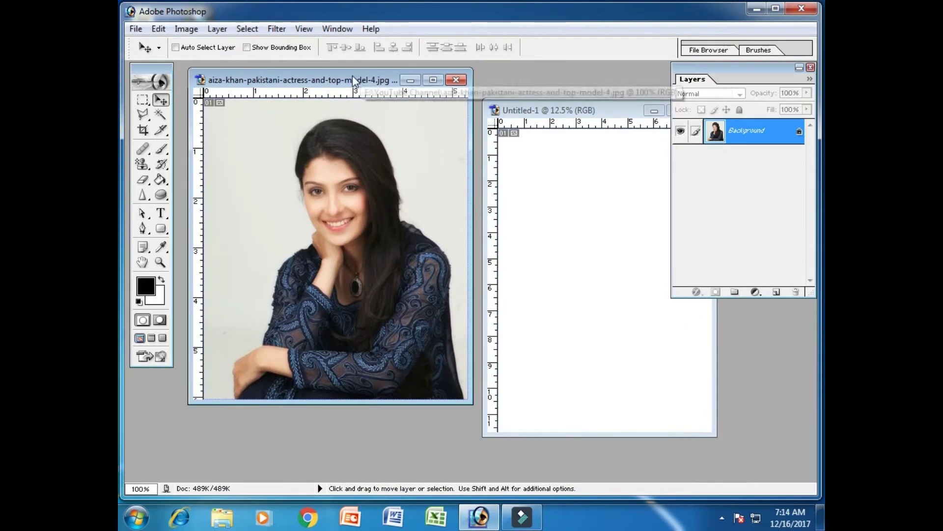
pyautogui.moveTo(378, 85)
pyautogui.mouseDown()
pyautogui.moveTo(391, 87)
pyautogui.moveTo(375, 87)
pyautogui.mouseUp()
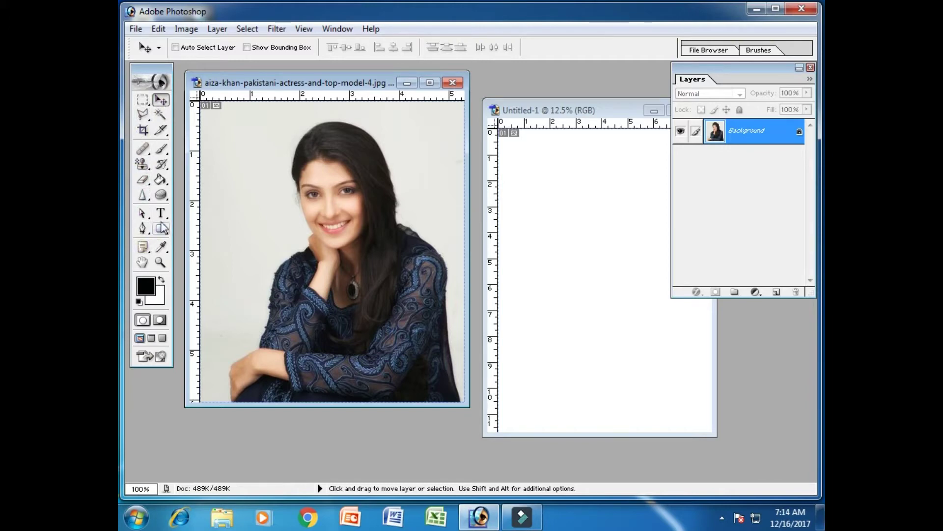
# Examine the variants of the path selection, pen and lasso tools, finishing with the Pen Tool active
pyautogui.click(143, 217)
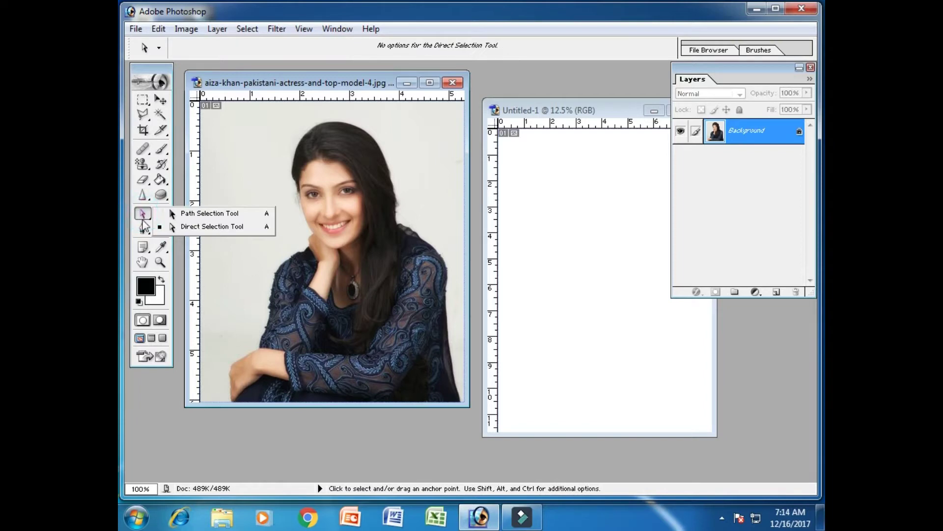
pyautogui.click(144, 228)
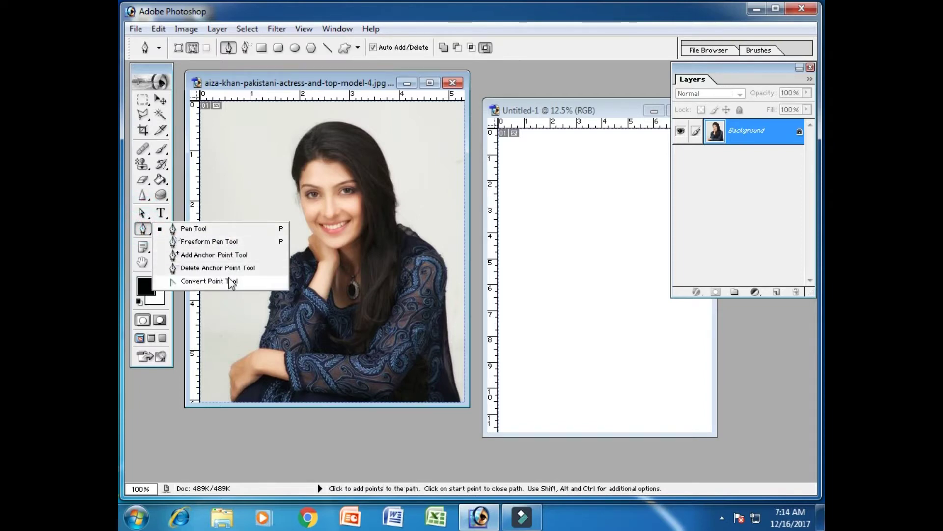
pyautogui.click(142, 214)
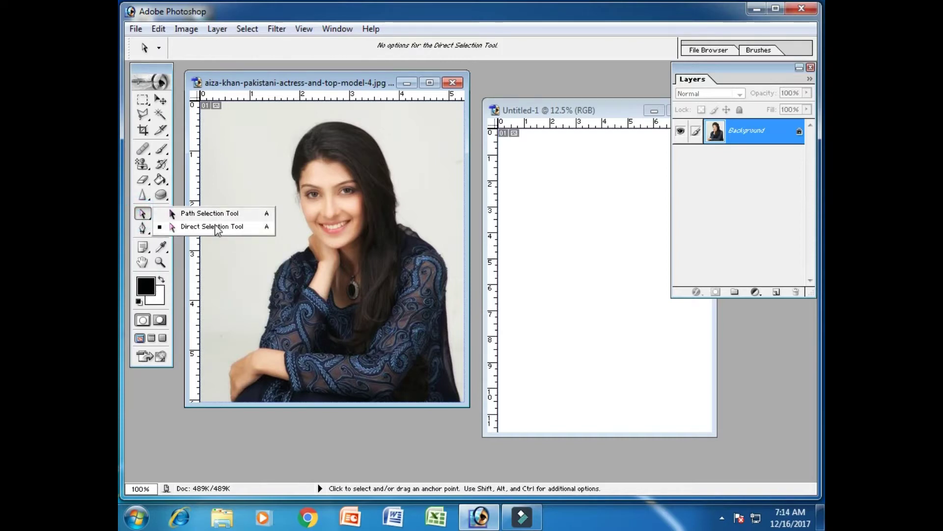
pyautogui.click(144, 229)
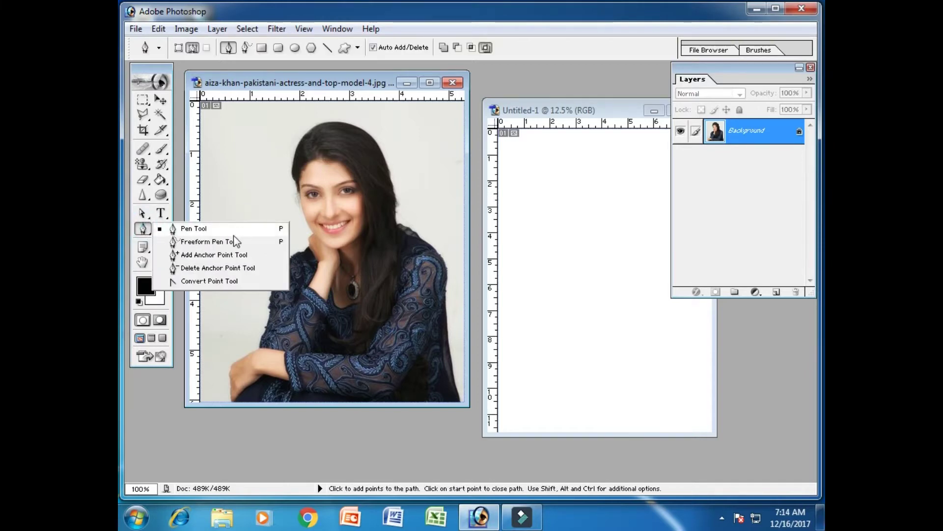
pyautogui.click(344, 87)
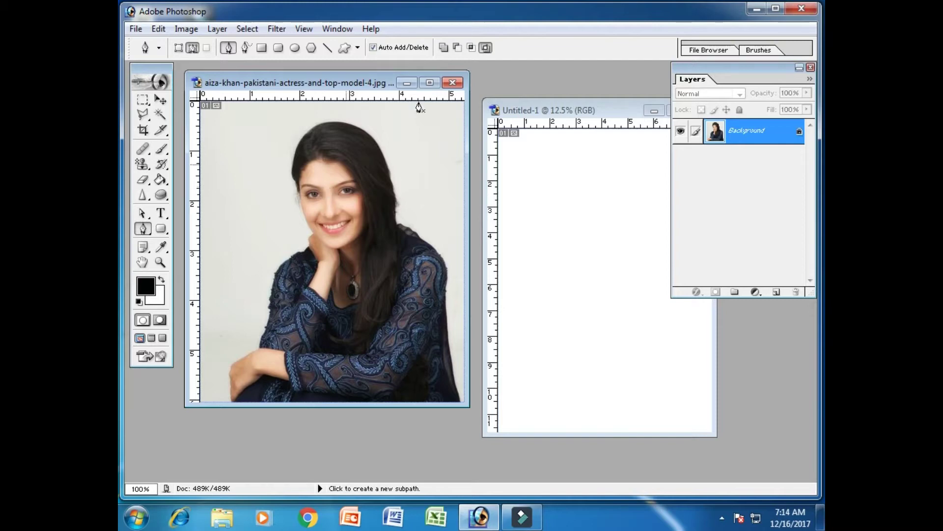
pyautogui.click(143, 228)
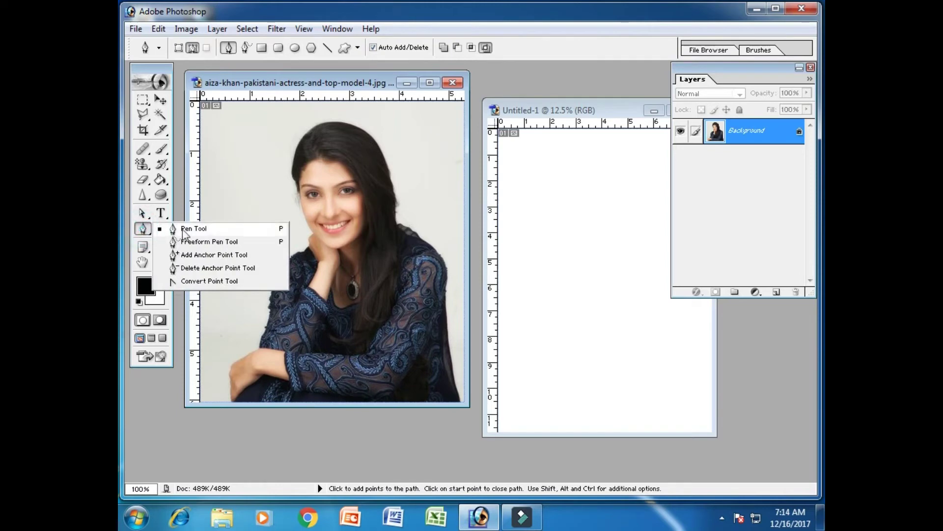
pyautogui.click(227, 230)
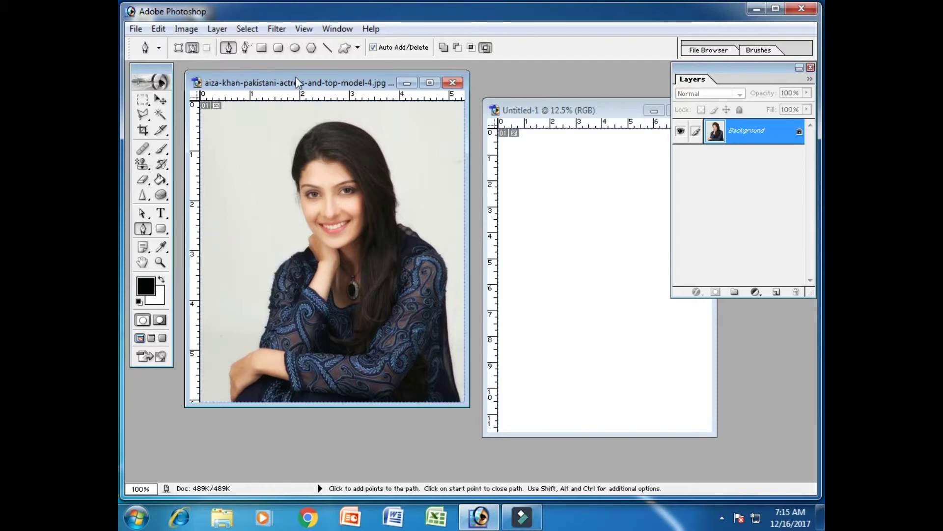
pyautogui.moveTo(297, 83); pyautogui.dragTo(329, 81)
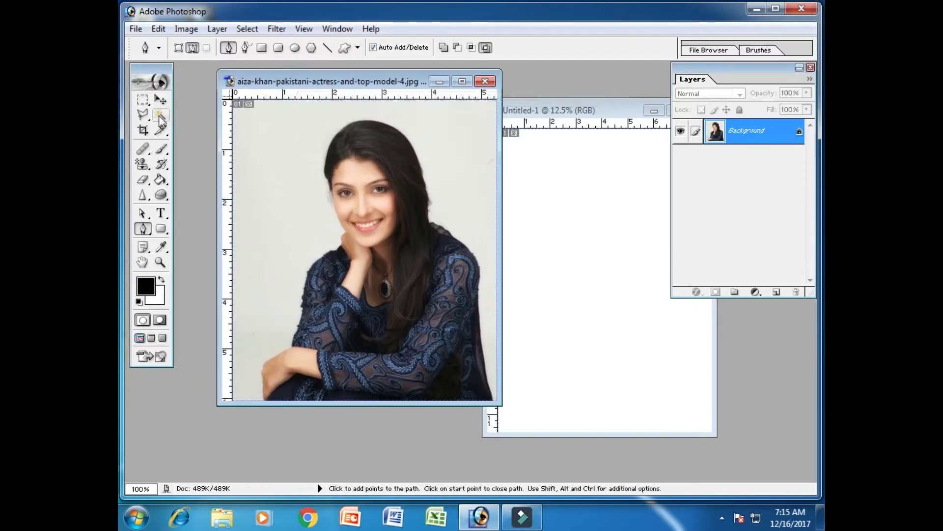
pyautogui.click(143, 115)
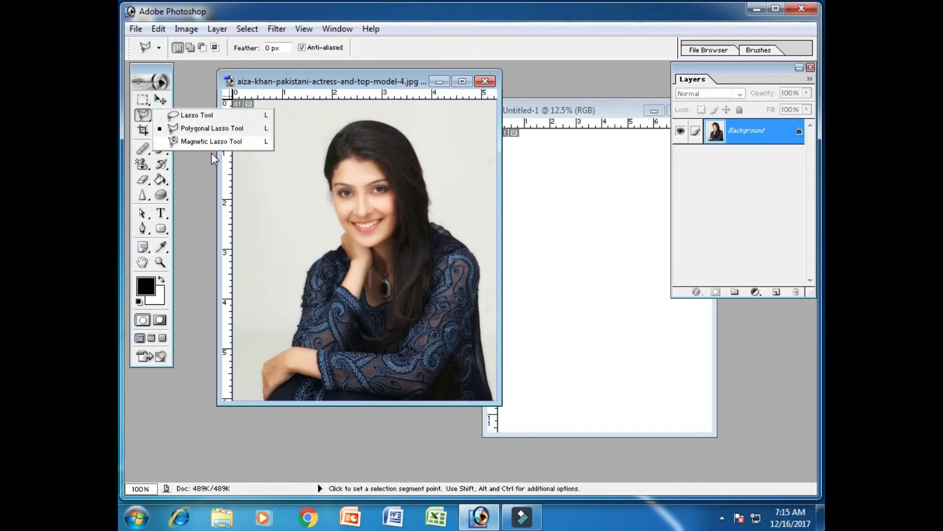
pyautogui.rightClick(143, 228)
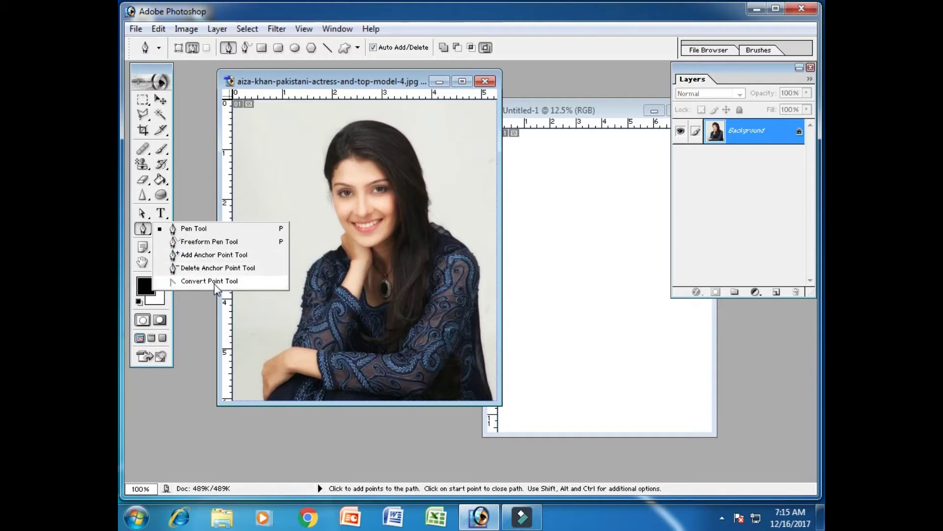
pyautogui.moveTo(348, 81); pyautogui.dragTo(338, 84)
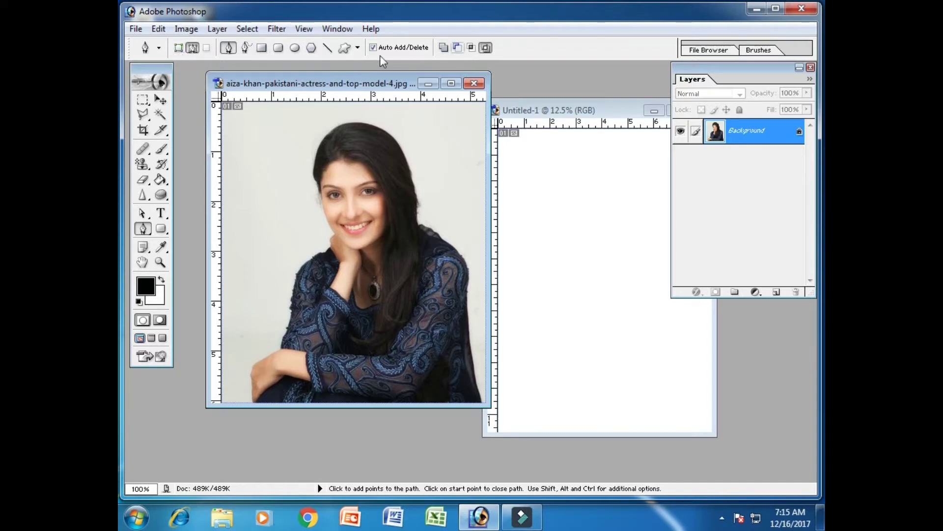
# Draw a black five-point polygon on the blank A4 page with the Pen tool in shape layers mode
pyautogui.click(177, 48)
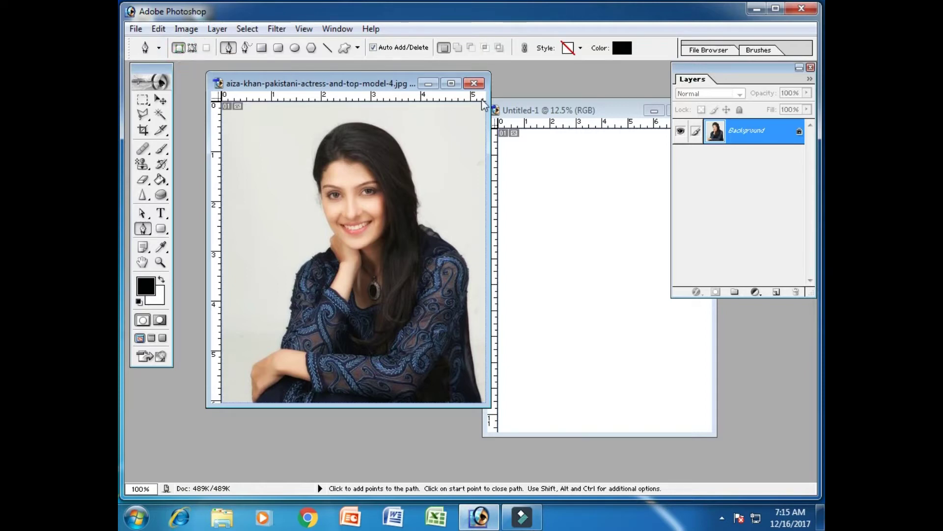
pyautogui.click(560, 113)
pyautogui.moveTo(560, 113); pyautogui.dragTo(402, 89)
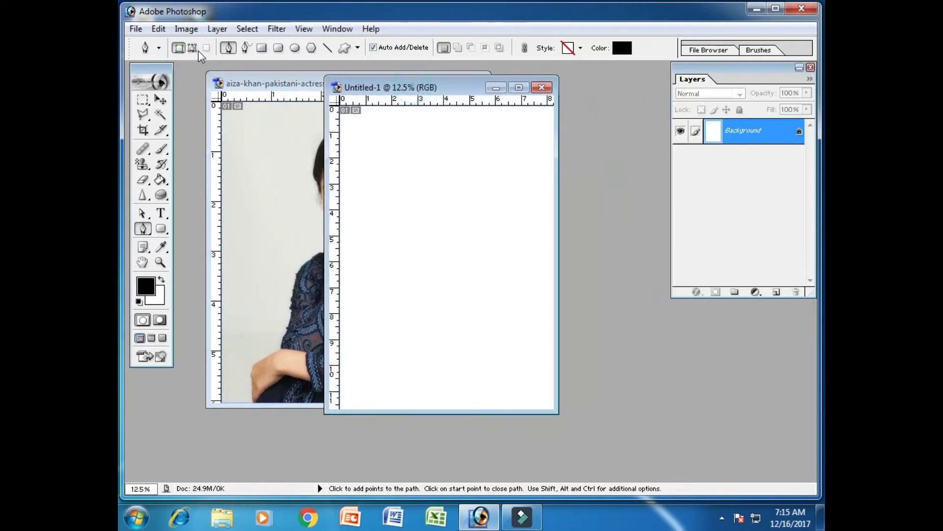
pyautogui.click(388, 231)
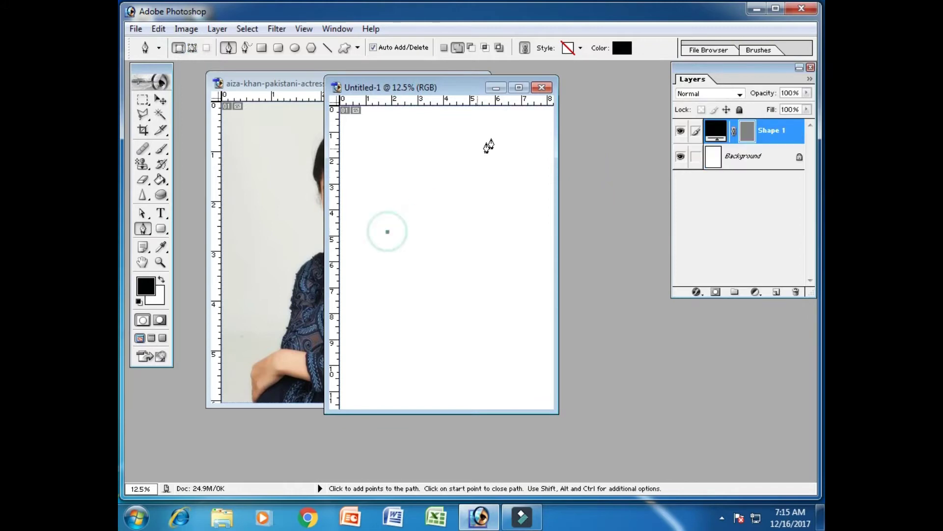
pyautogui.click(492, 138)
pyautogui.click(532, 291)
pyautogui.click(441, 326)
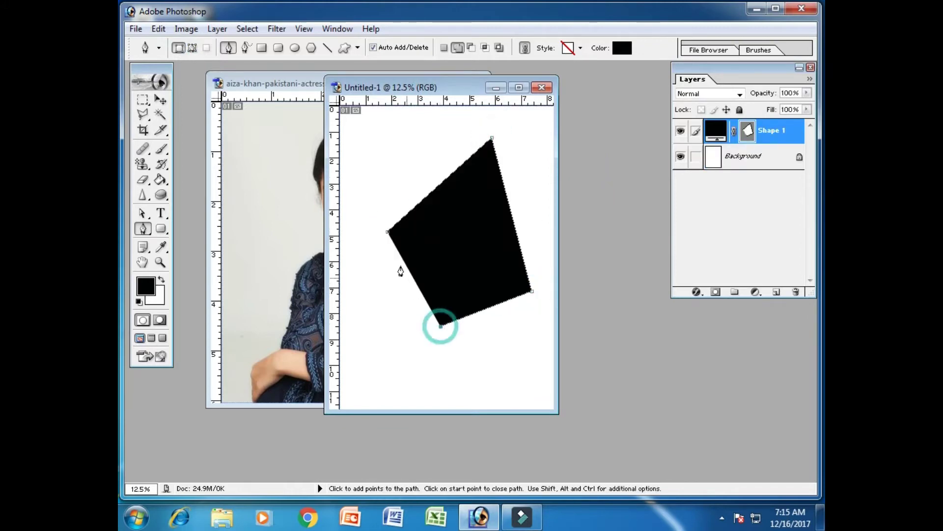
pyautogui.click(376, 319)
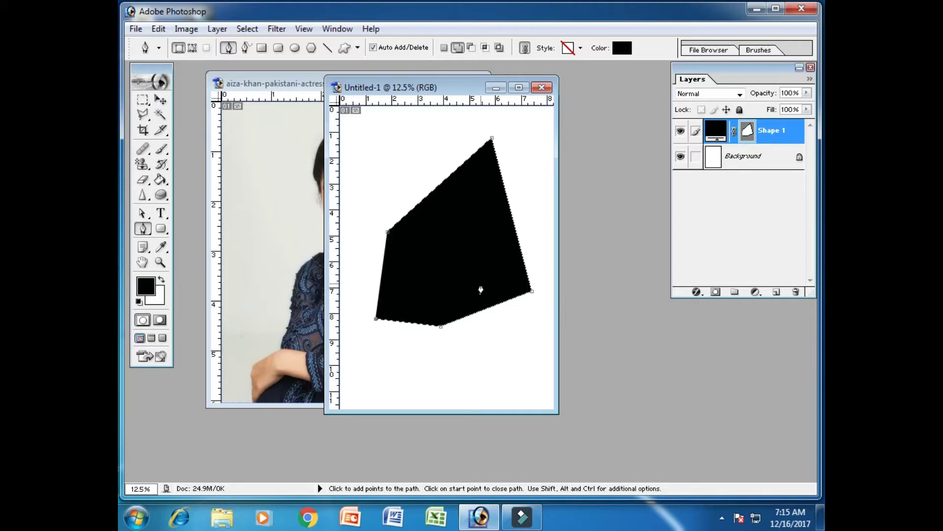
# Change the polygon shape layer's fill colour to bright blue and hide its path outline
pyautogui.doubleClick(716, 130)
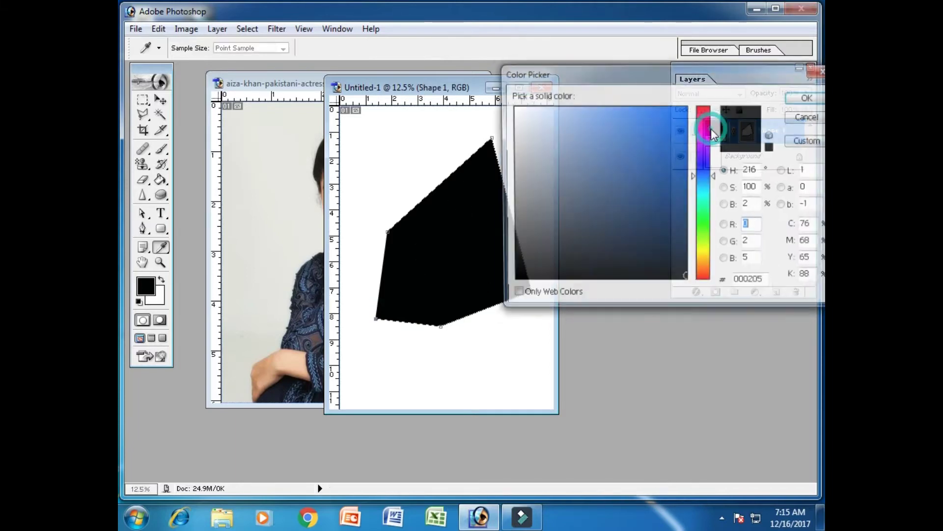
pyautogui.click(684, 114)
pyautogui.click(809, 97)
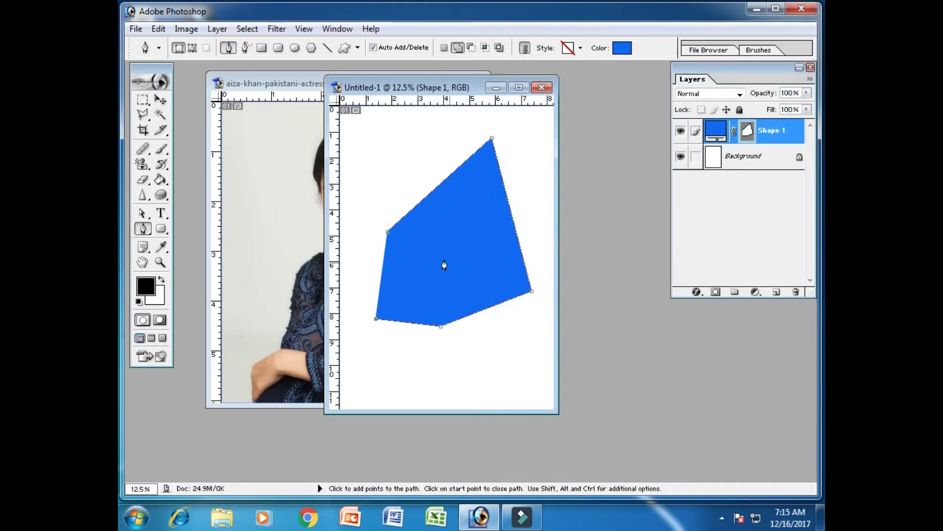
pyautogui.moveTo(390, 90); pyautogui.dragTo(417, 79)
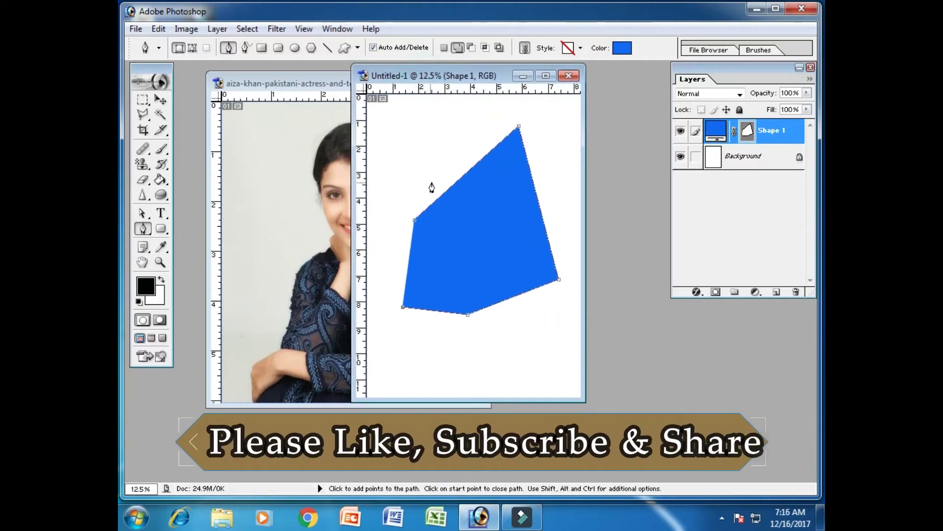
pyautogui.press('Return')
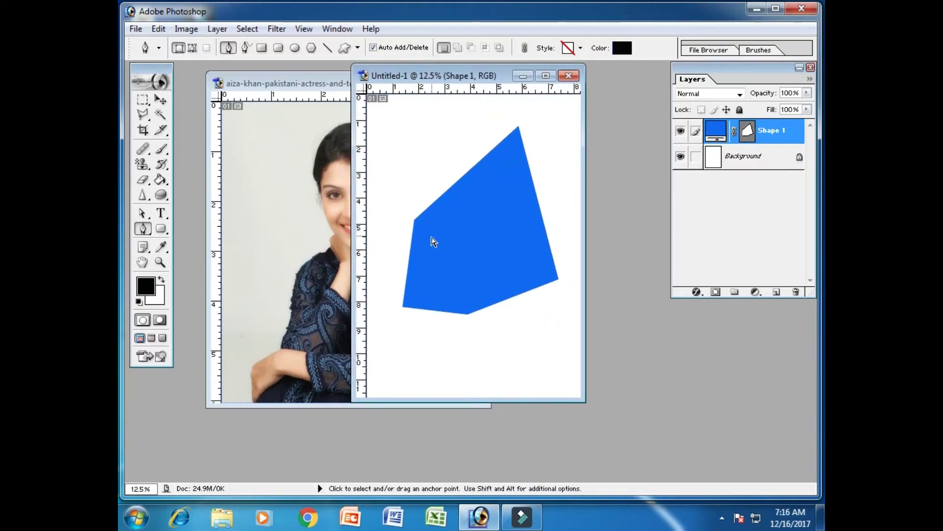
# Undo the polygon's path dismissal and its colour change
pyautogui.hotkey('ctrl', 'z')
pyautogui.hotkey('ctrl', 'z')
pyautogui.hotkey('ctrl', 'z')
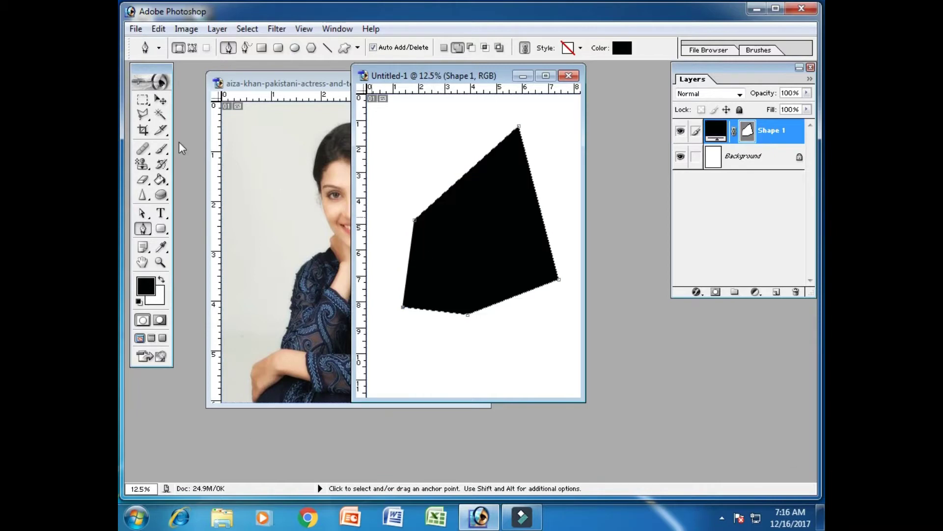
# Step back through the black polygon's anchor points on the A4 page and delete the Shape 1 layer
pyautogui.click(158, 28)
pyautogui.click(177, 77)
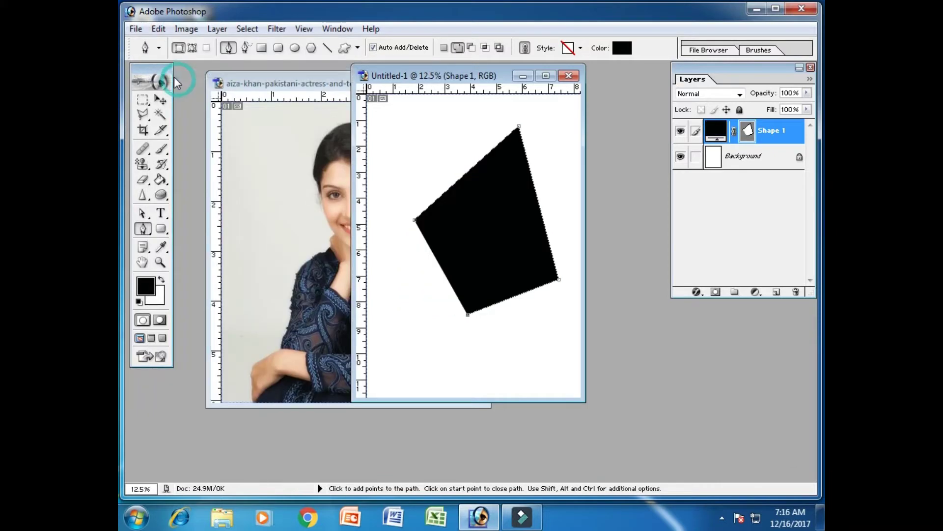
pyautogui.click(159, 29)
pyautogui.click(177, 75)
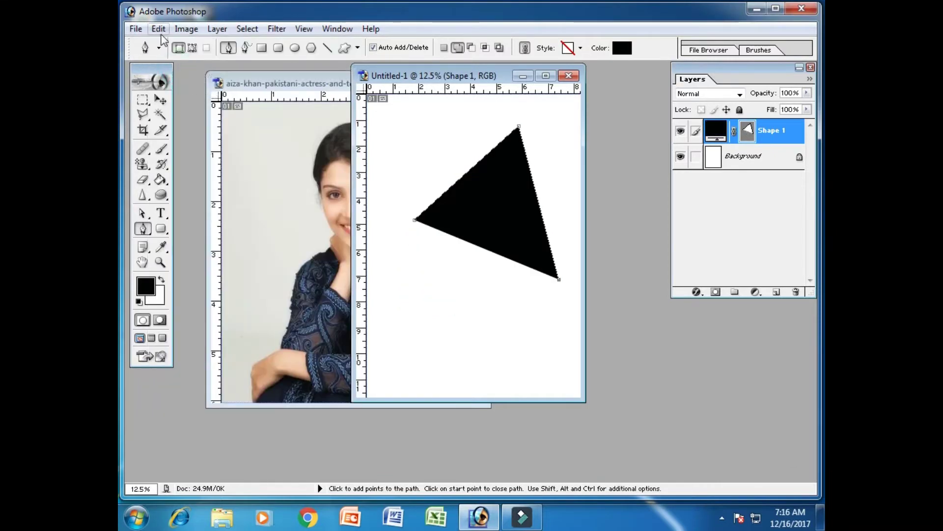
pyautogui.click(160, 32)
pyautogui.click(187, 76)
pyautogui.click(159, 29)
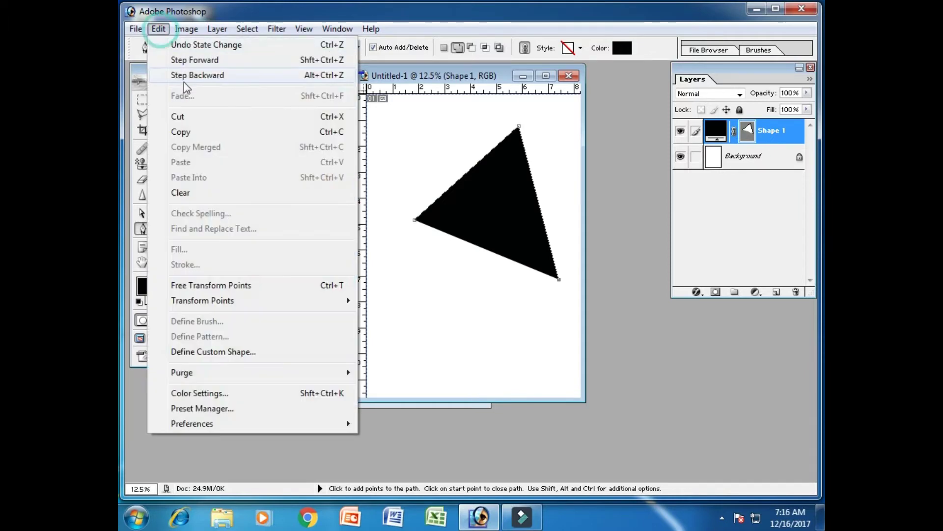
pyautogui.click(180, 76)
pyautogui.click(158, 30)
pyautogui.click(178, 76)
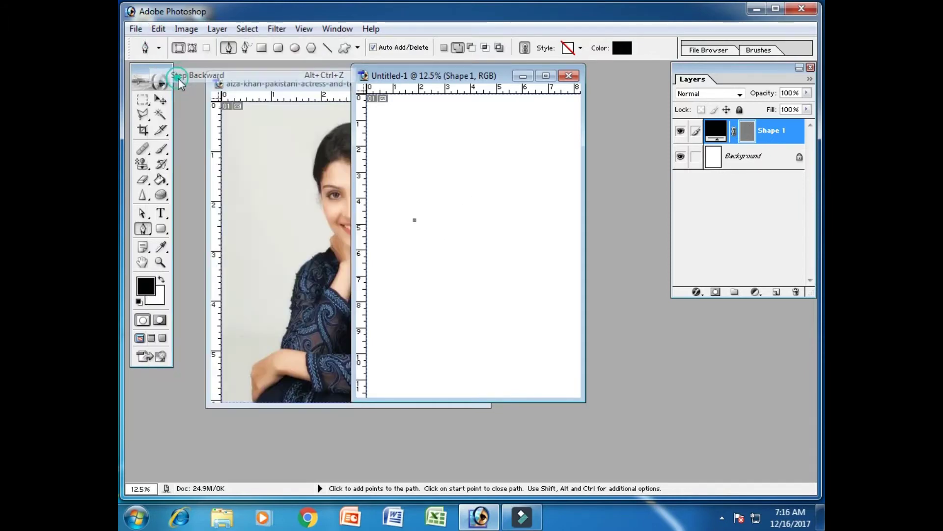
pyautogui.press('Delete')
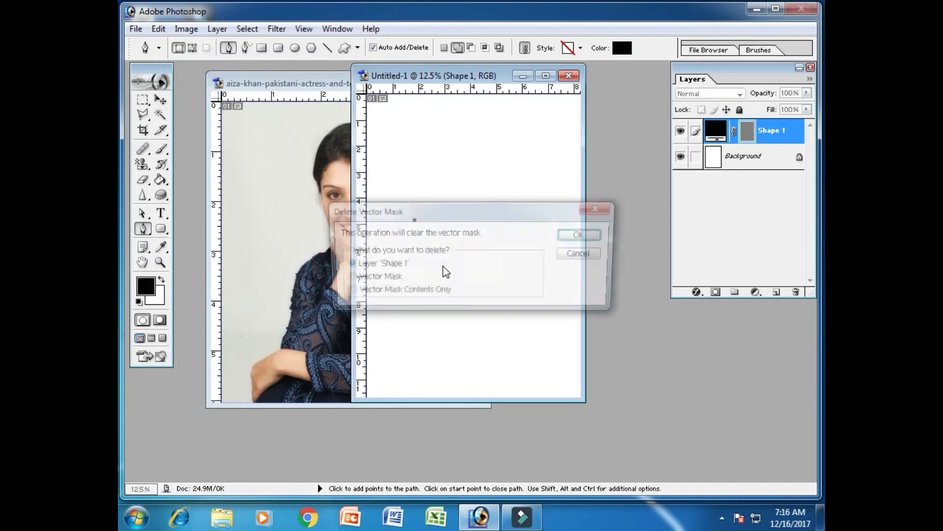
pyautogui.click(579, 237)
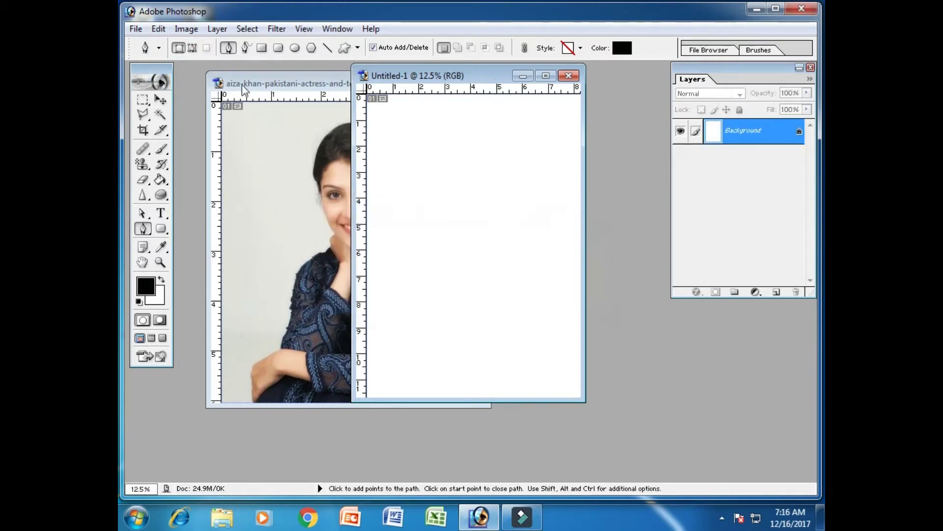
# Draw a closed four-sided path across the blank A4 page with the Pen tool in Paths mode
pyautogui.click(193, 48)
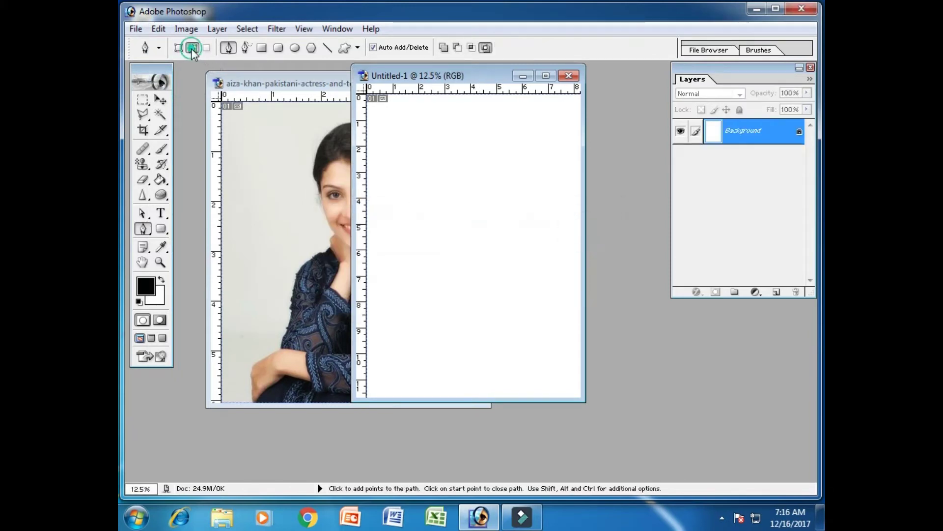
pyautogui.rightClick(147, 229)
pyautogui.click(169, 228)
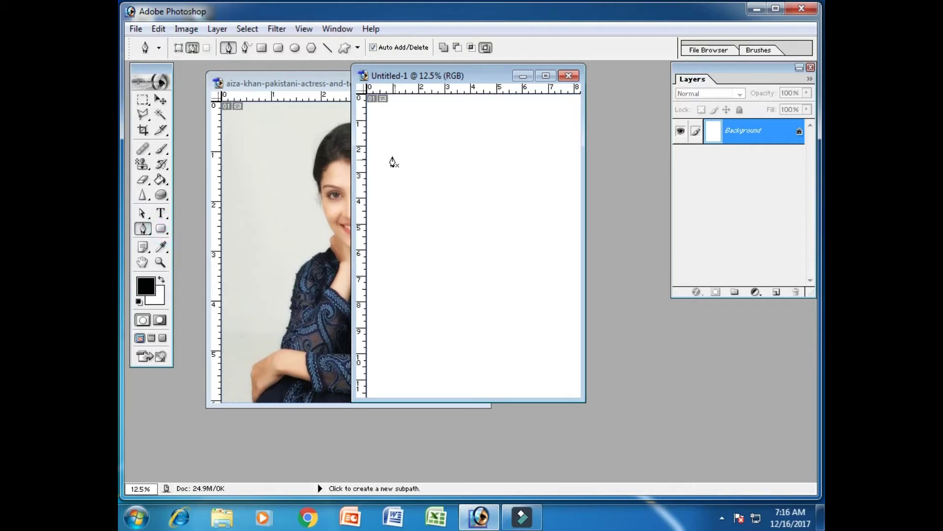
pyautogui.click(392, 157)
pyautogui.click(551, 130)
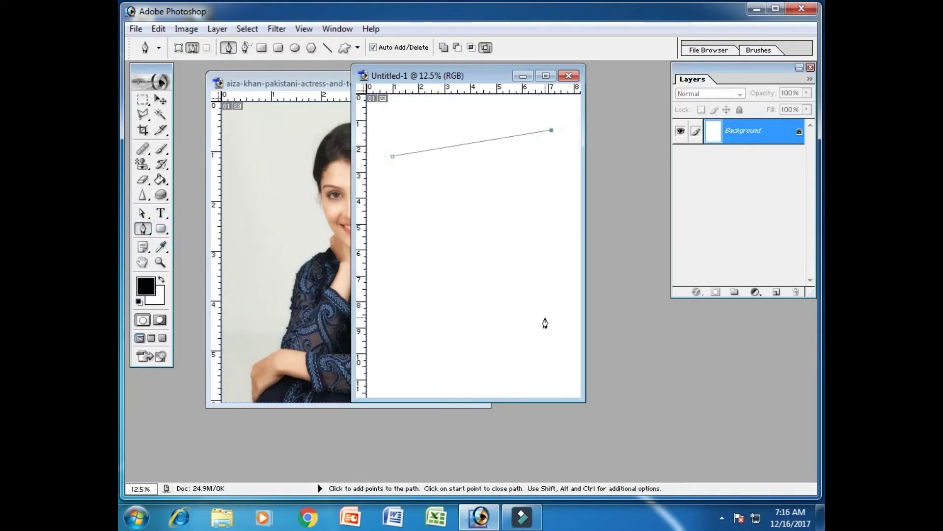
pyautogui.click(550, 297)
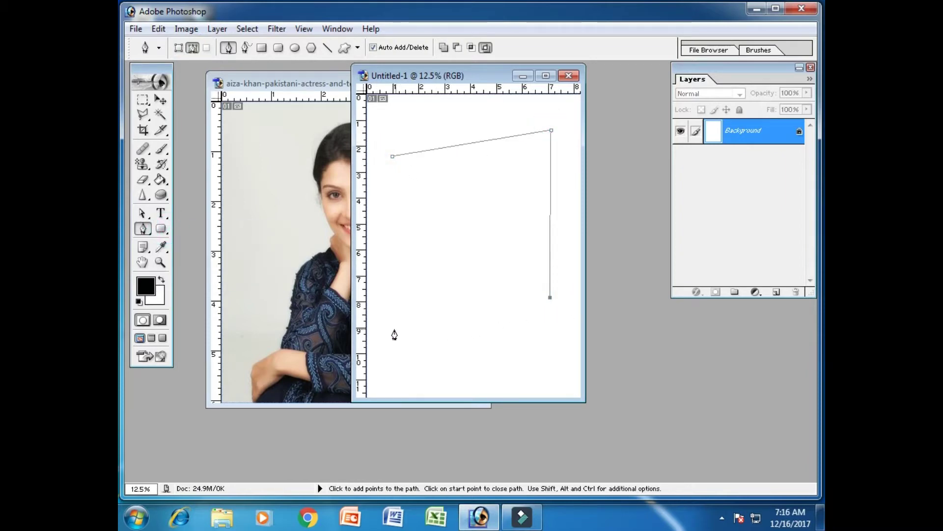
pyautogui.click(394, 329)
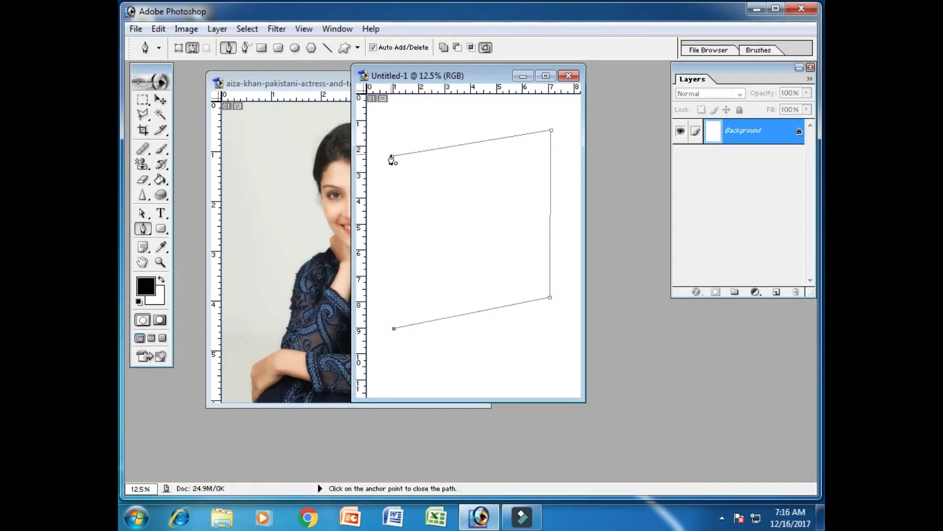
pyautogui.click(392, 157)
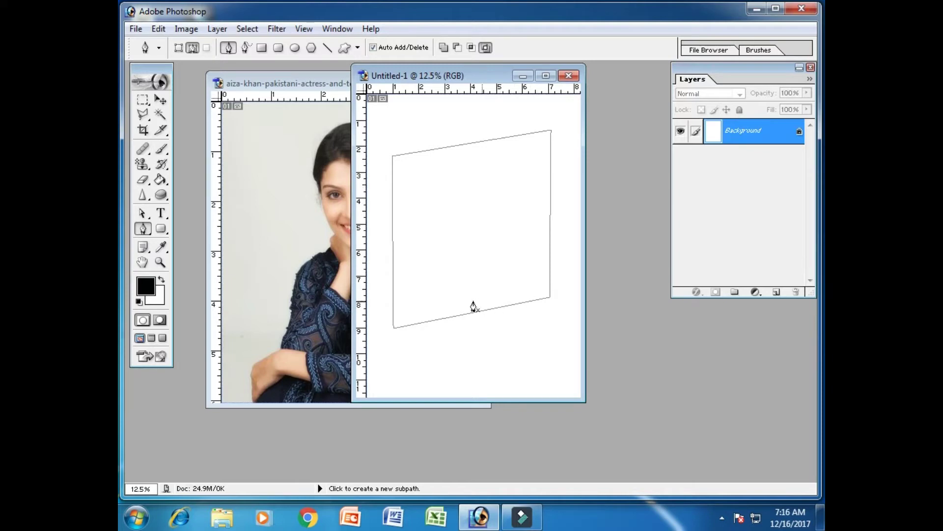
# Convert the four-sided path into a new anti-aliased selection
pyautogui.rightClick(437, 168)
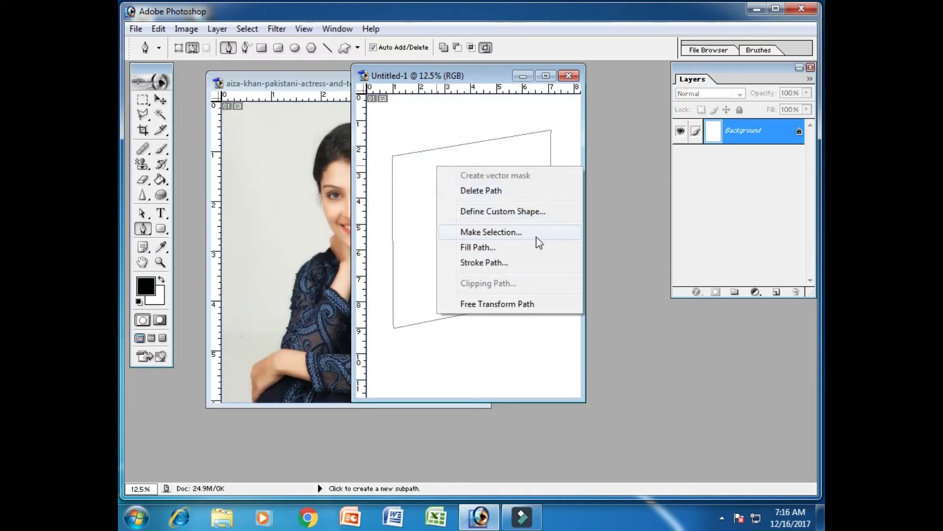
pyautogui.click(515, 236)
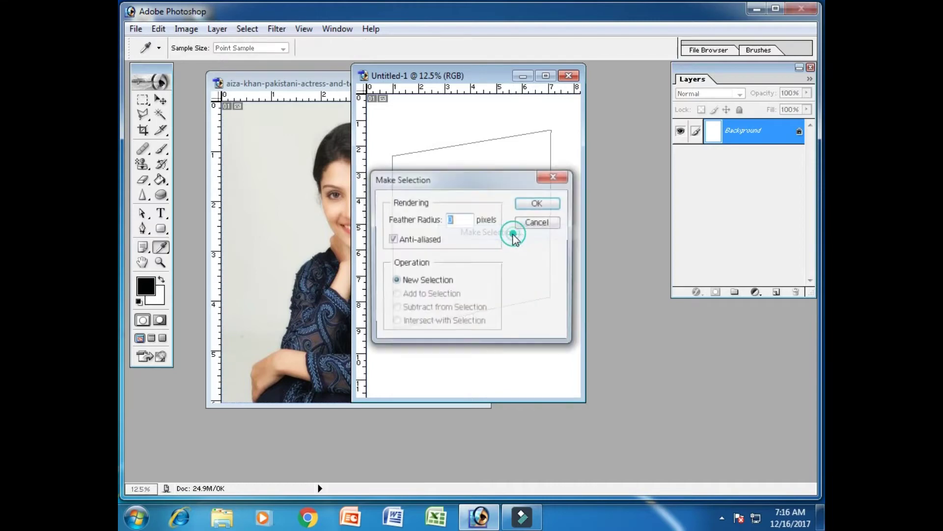
pyautogui.click(539, 203)
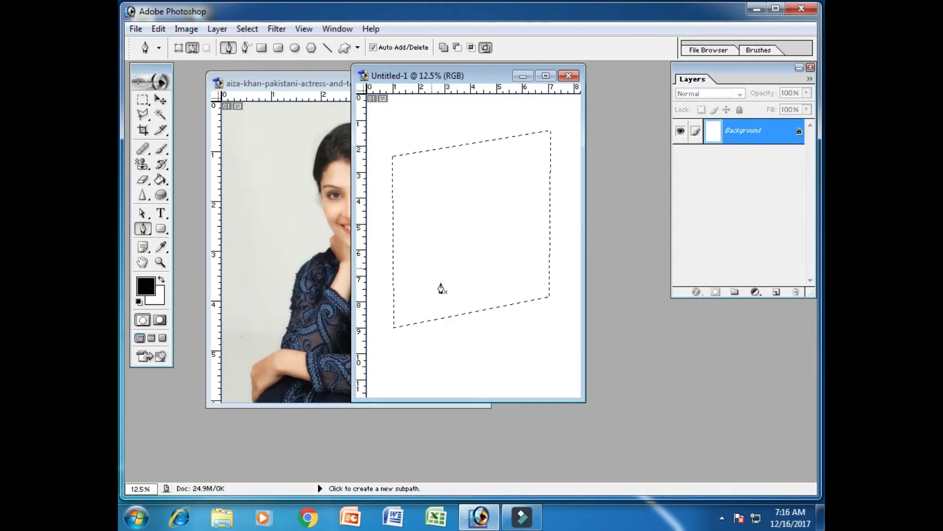
# Stroke the four-sided selection with a 1 px black centred line at 100% opacity and deselect it
pyautogui.click(158, 29)
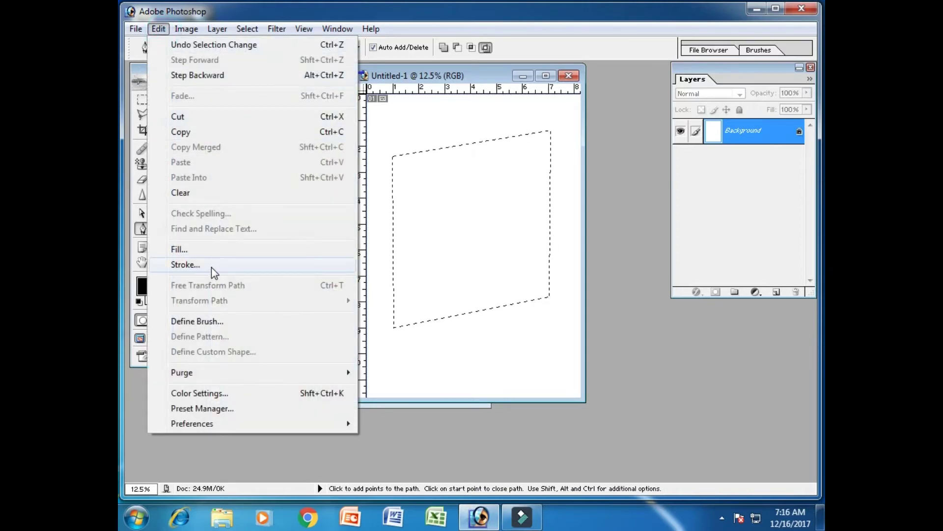
pyautogui.click(212, 267)
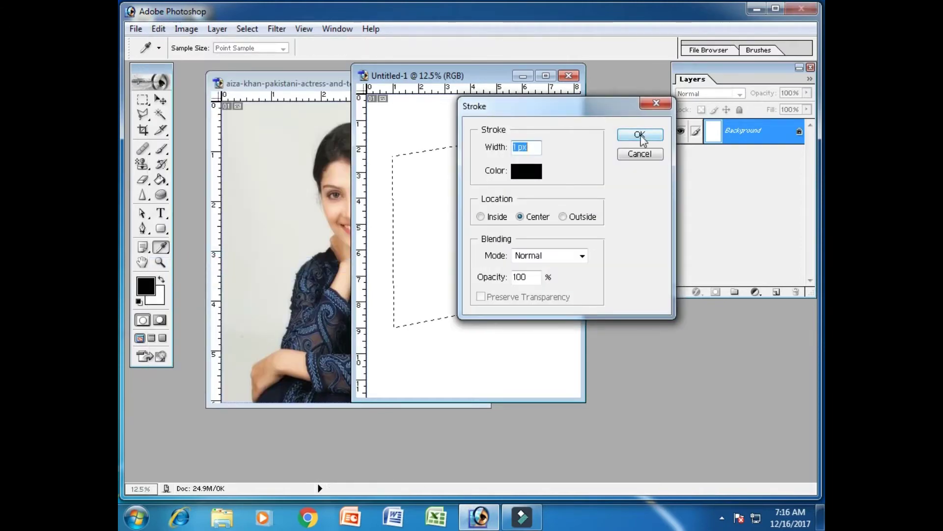
pyautogui.click(639, 135)
pyautogui.press('p')
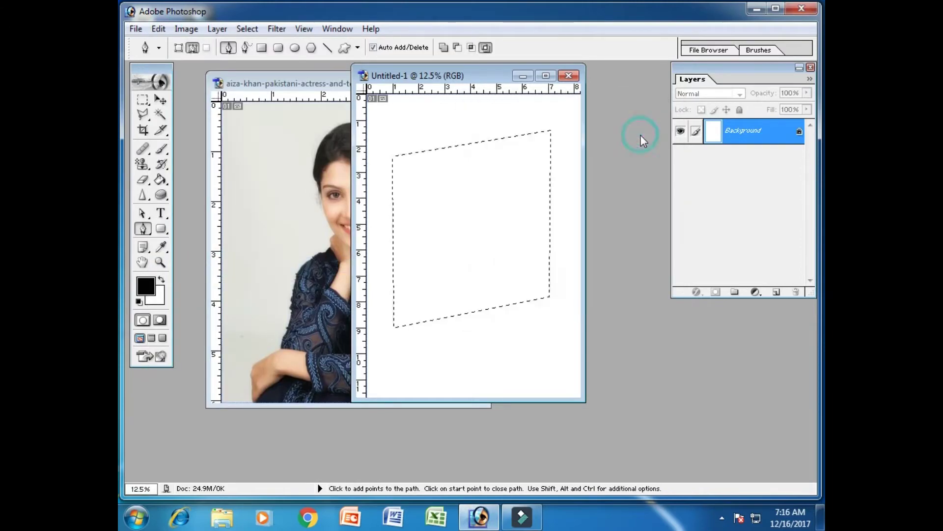
pyautogui.hotkey('ctrl', 'd')
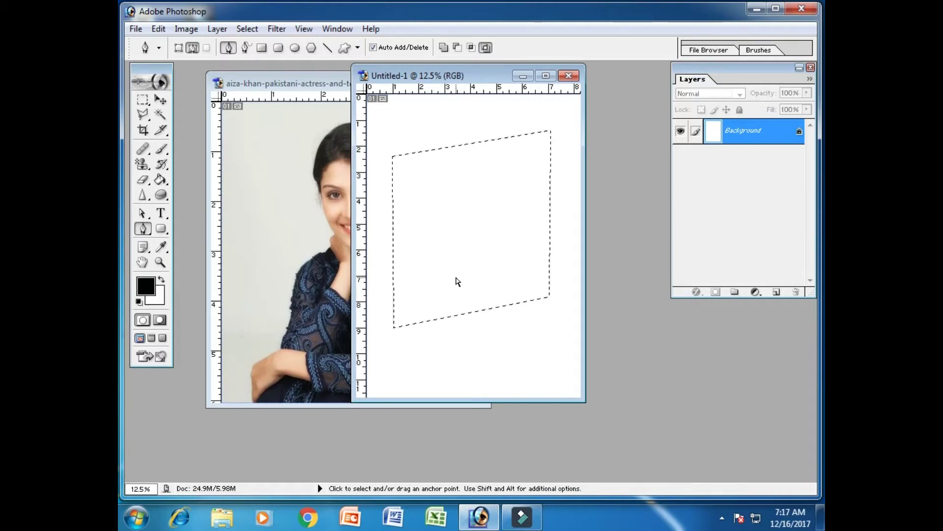
pyautogui.hotkey('ctrl', 'd')
# Undo the stroke, the selection and the four-sided path to clear the A4 page
pyautogui.hotkey('ctrl', 'alt', 'z')
pyautogui.hotkey('ctrl', 'alt', 'z')
pyautogui.hotkey('ctrl', 'alt', 'z')
pyautogui.hotkey('ctrl', 'alt', 'z')
pyautogui.hotkey('ctrl', 'alt', 'z')
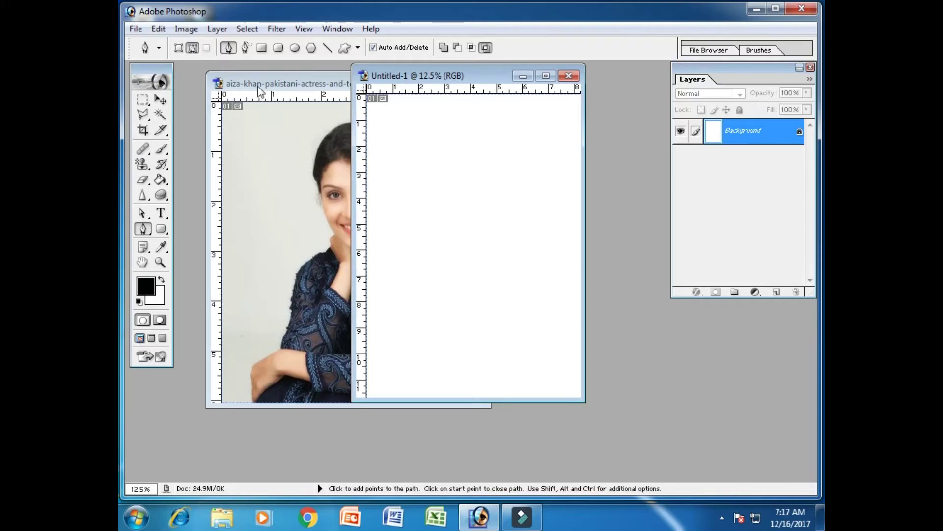
# Maximise the portrait photo's window and zoom to 200% on the woman's lower arm with the Pen Tool active
pyautogui.click(285, 83)
pyautogui.moveTo(349, 83); pyautogui.dragTo(379, 83)
pyautogui.click(488, 81)
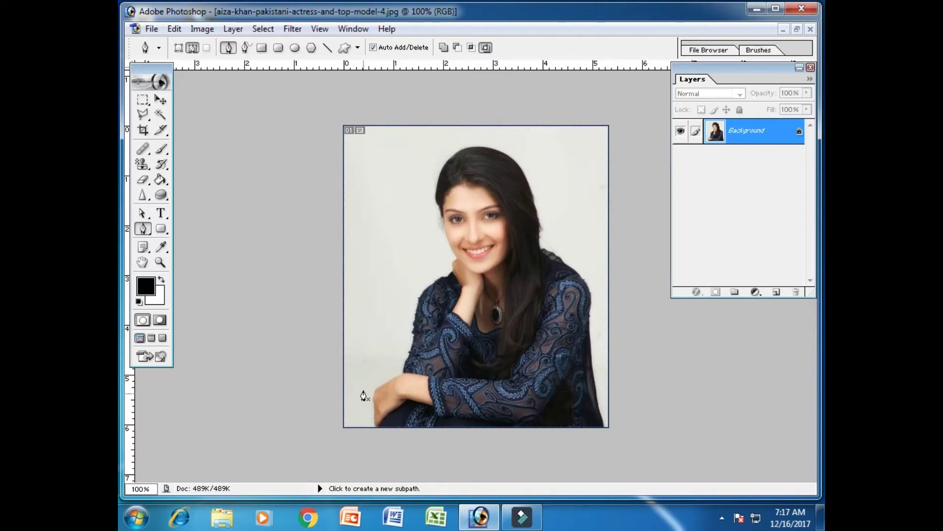
pyautogui.click(142, 229)
pyautogui.click(206, 229)
pyautogui.hotkey('ctrl', '+')
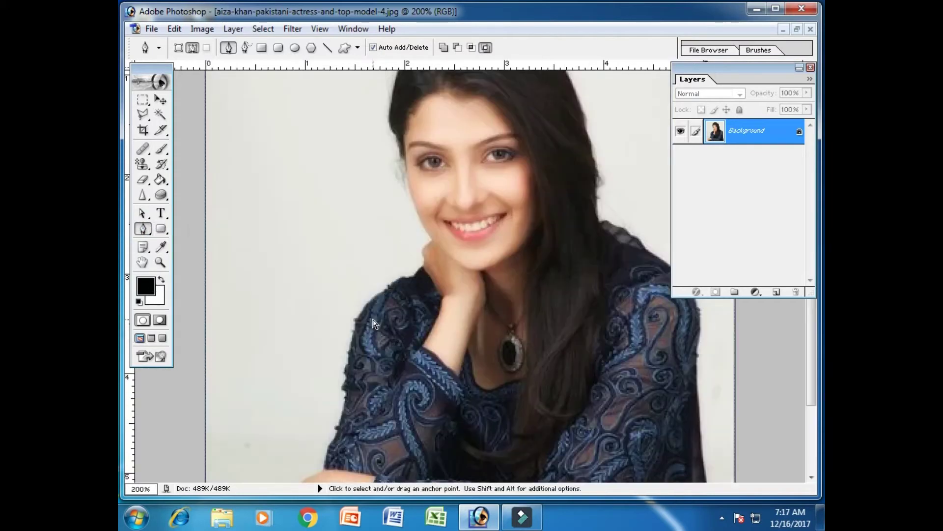
pyautogui.press('space')
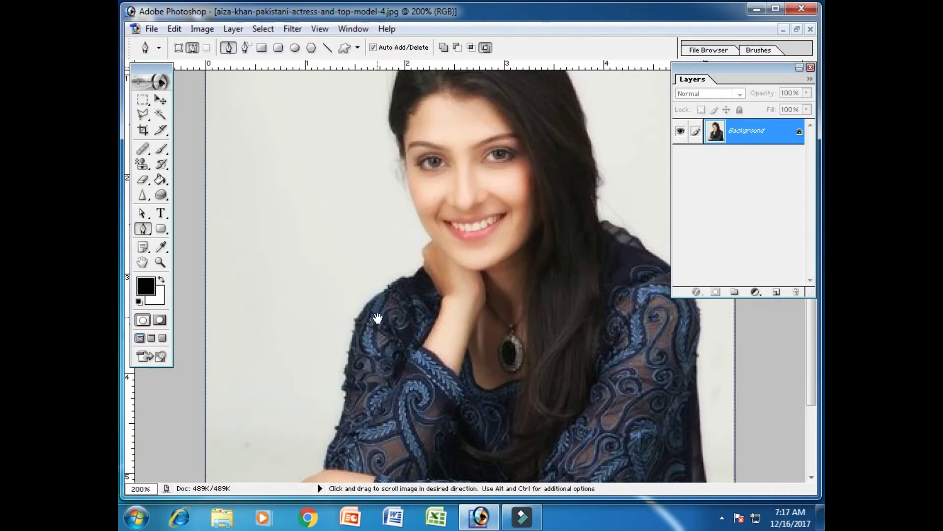
pyautogui.moveTo(362, 337); pyautogui.dragTo(350, 162)
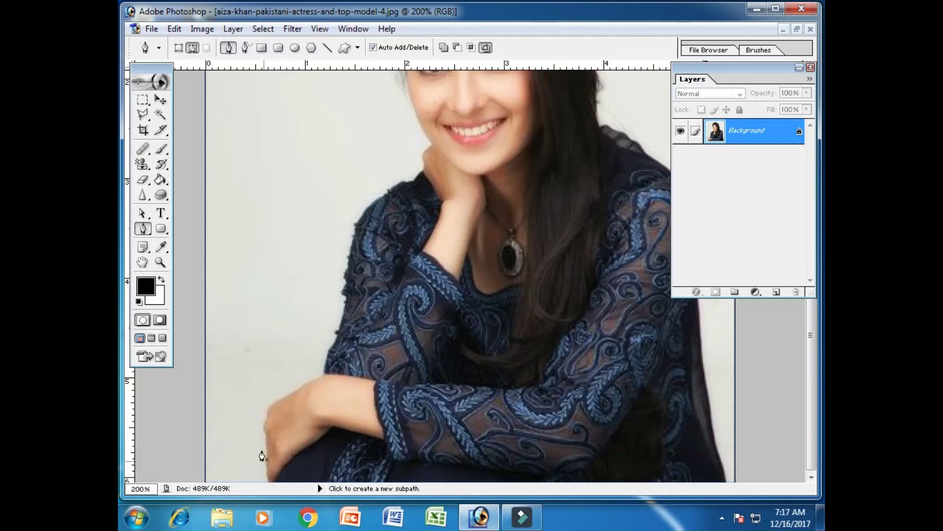
pyautogui.click(265, 481)
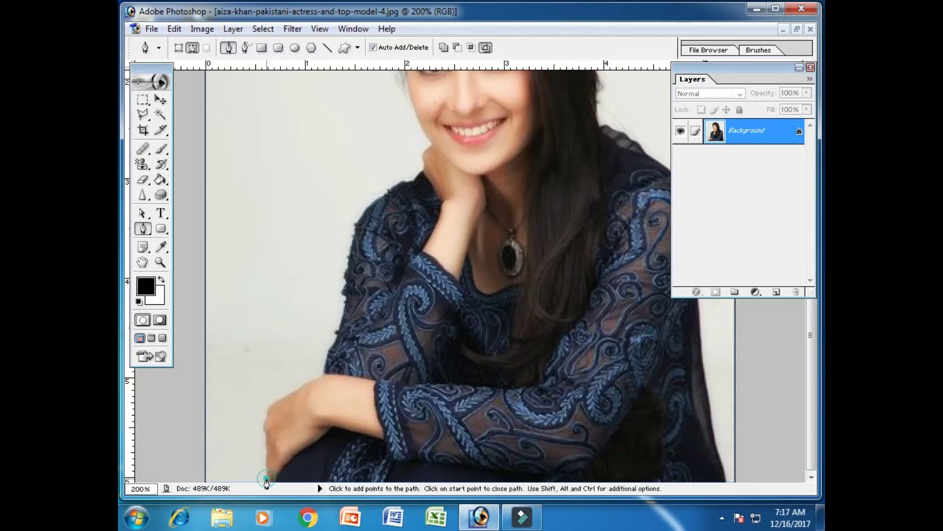
pyautogui.click(267, 409)
pyautogui.click(275, 400)
pyautogui.click(290, 382)
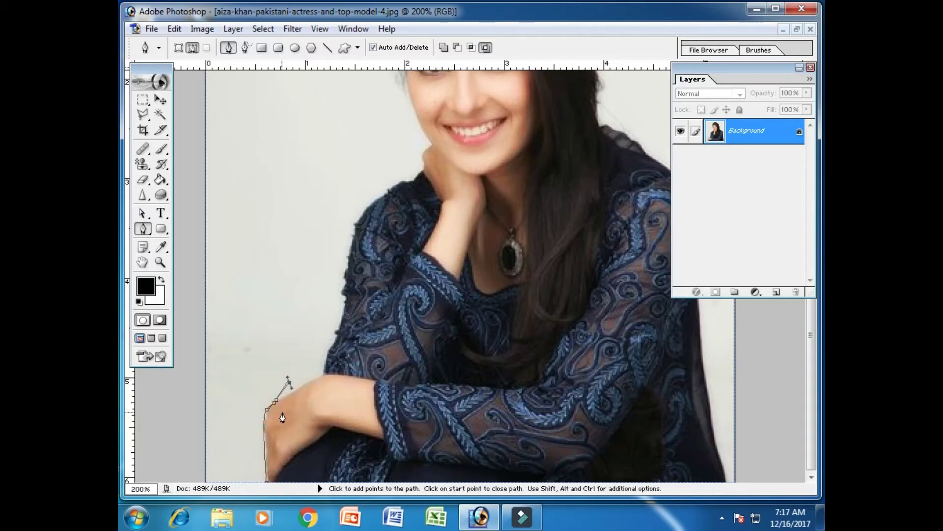
pyautogui.press('Delete')
pyautogui.press('Delete')
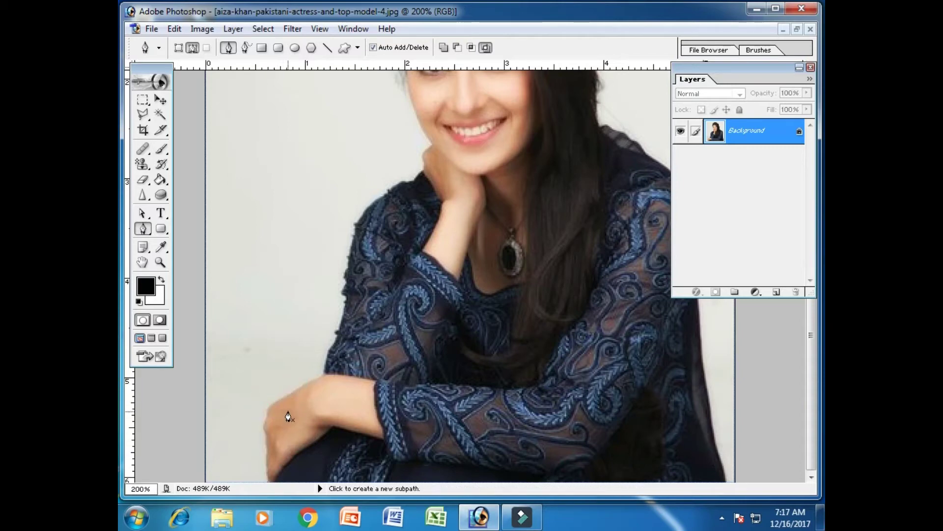
# Trace a Pen path from the photo's lower edge around the woman's resting hand and up her sleeve to the shoulder
pyautogui.click(265, 480)
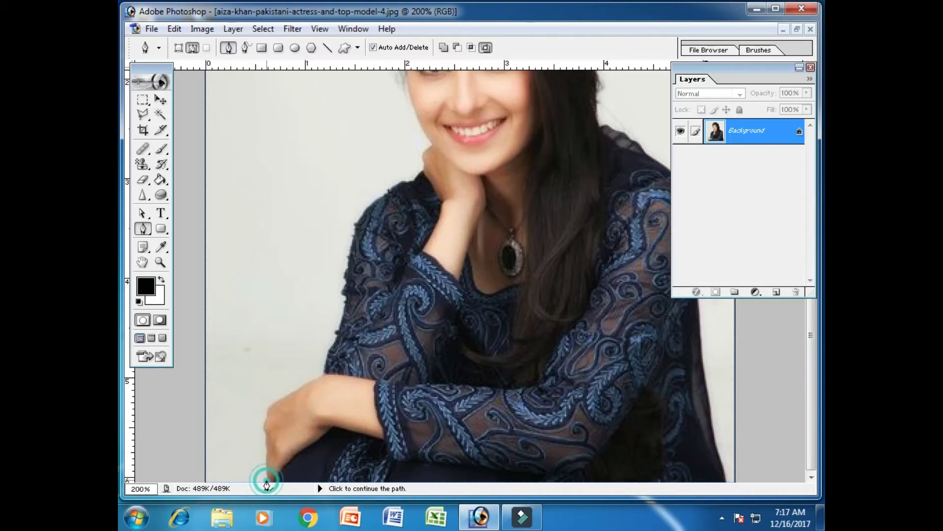
pyautogui.click(267, 408)
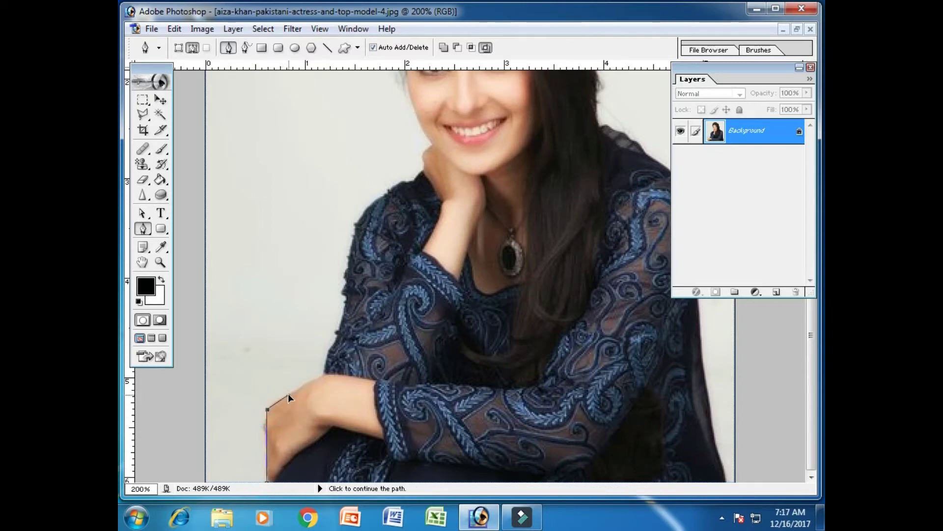
pyautogui.click(289, 392)
pyautogui.click(324, 374)
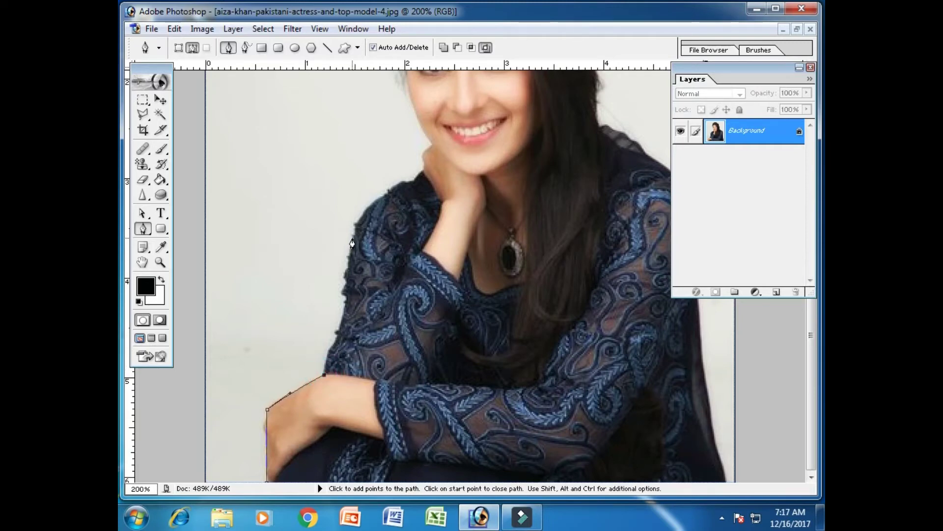
pyautogui.click(354, 225)
pyautogui.click(364, 206)
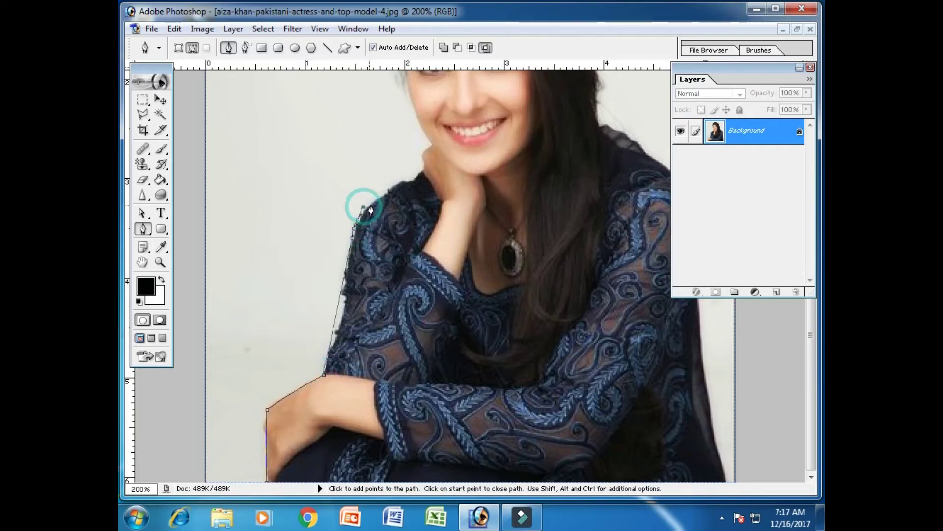
pyautogui.click(401, 187)
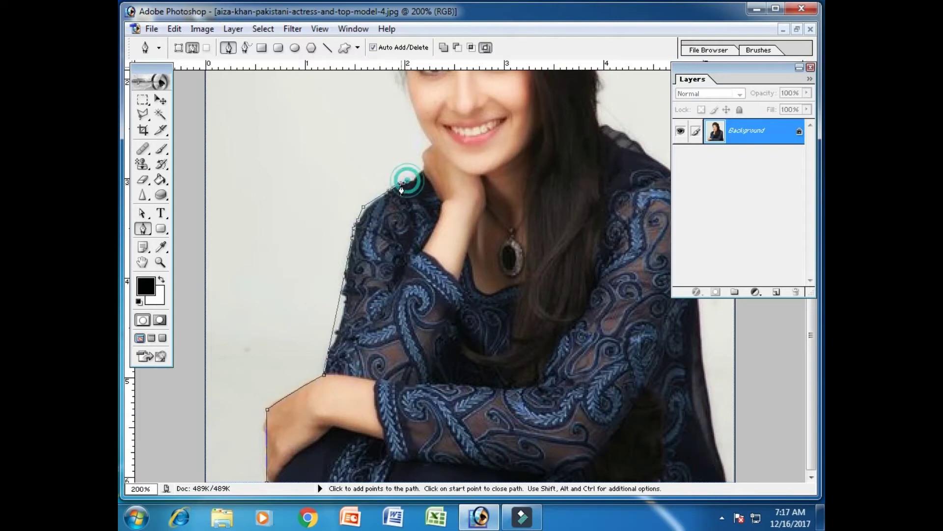
# Continue the Pen path from the shoulder around the raised hand and up the cheek to just below eye level
pyautogui.press('space')
pyautogui.moveTo(443, 179); pyautogui.dragTo(423, 328)
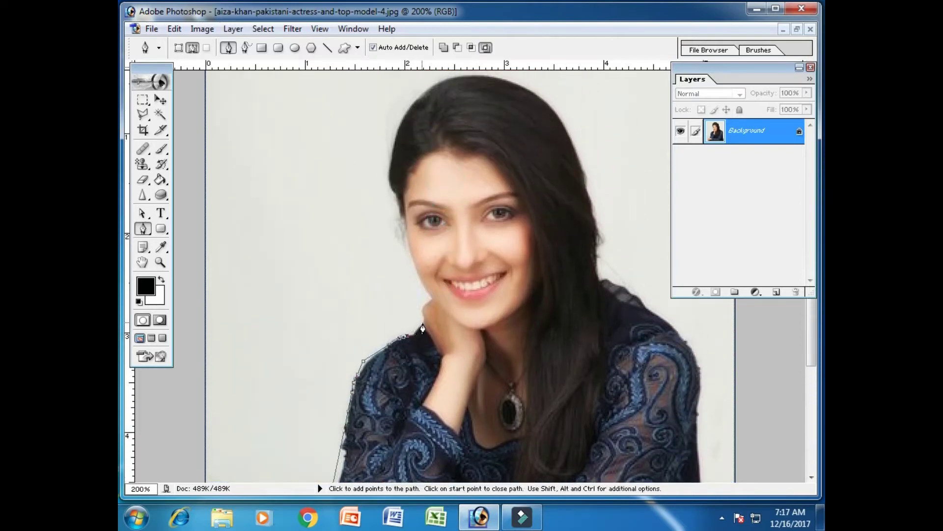
pyautogui.click(424, 320)
pyautogui.click(432, 298)
pyautogui.click(407, 239)
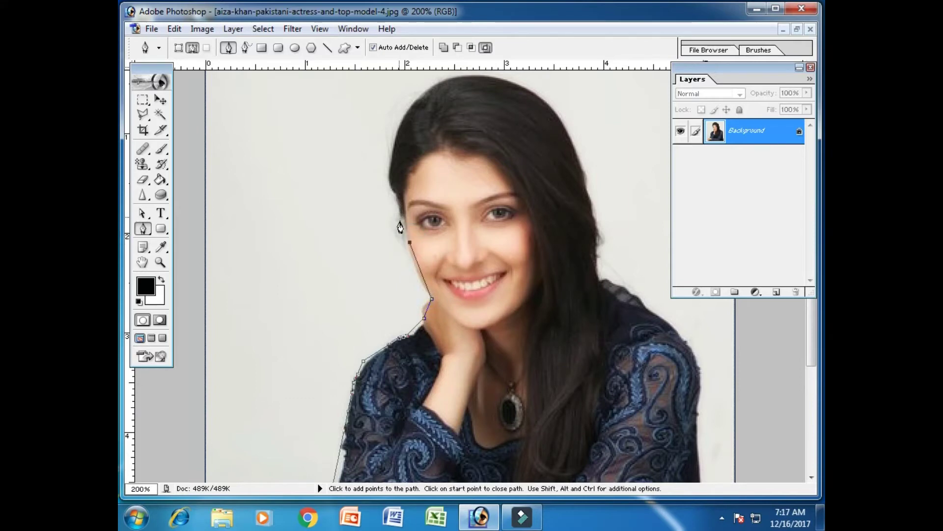
# Extend the path past the temple and up the outer edge of the hair to the crown of the head
pyautogui.click(401, 218)
pyautogui.click(397, 193)
pyautogui.click(389, 183)
pyautogui.click(399, 123)
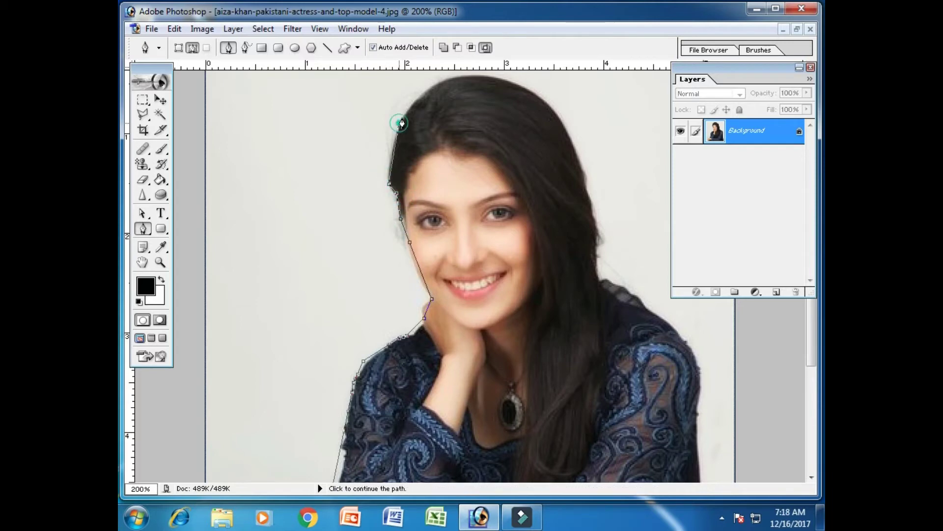
pyautogui.click(459, 77)
pyautogui.press('space')
pyautogui.moveTo(485, 101); pyautogui.dragTo(431, 160)
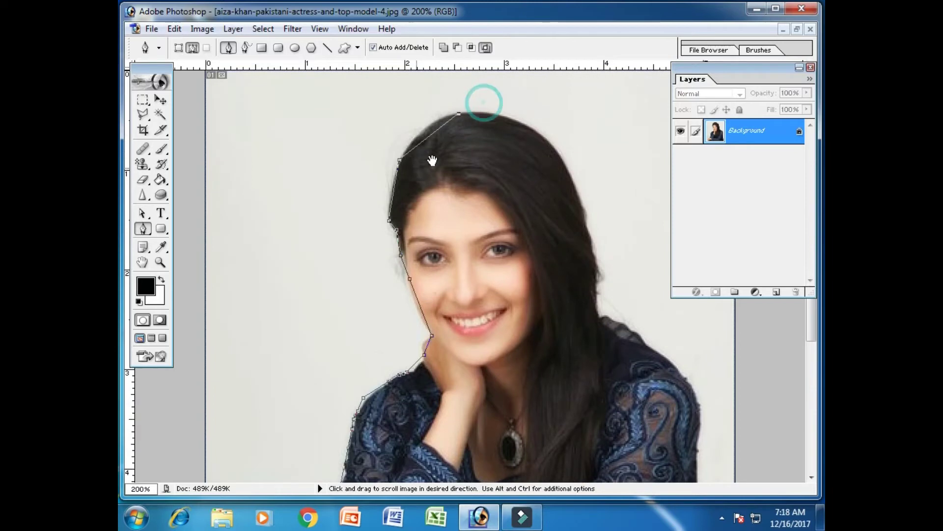
# Carry the path from the crown down the edge of the long hair and across the opposite shoulder
pyautogui.click(540, 133)
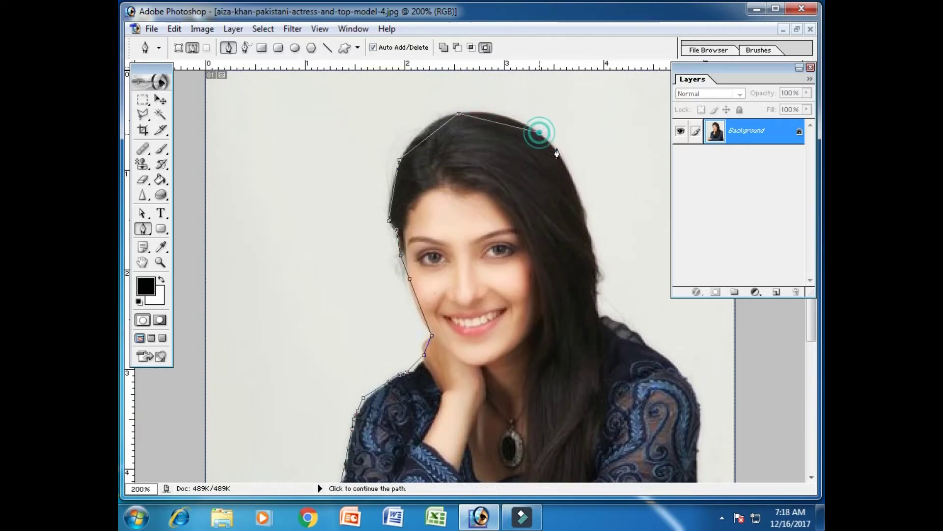
pyautogui.click(586, 216)
pyautogui.press('space')
pyautogui.moveTo(592, 301); pyautogui.dragTo(559, 287)
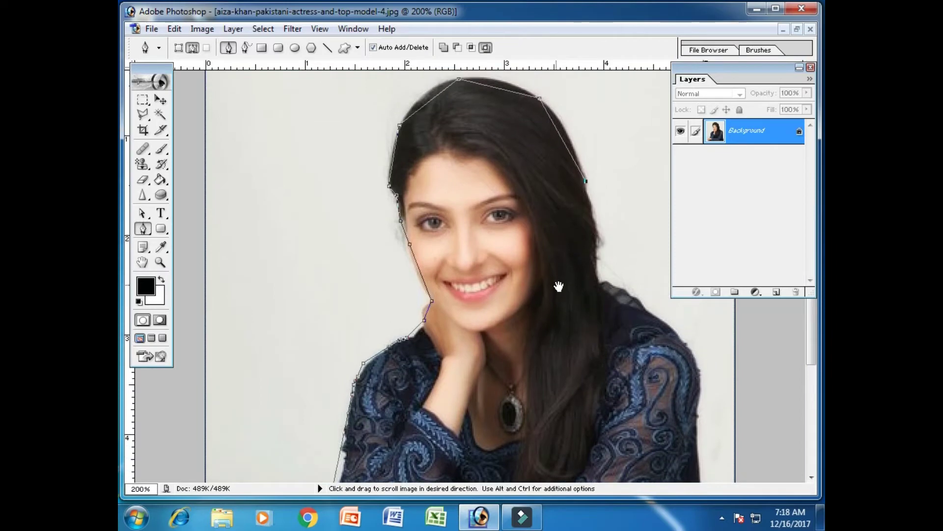
pyautogui.click(600, 281)
pyautogui.click(680, 336)
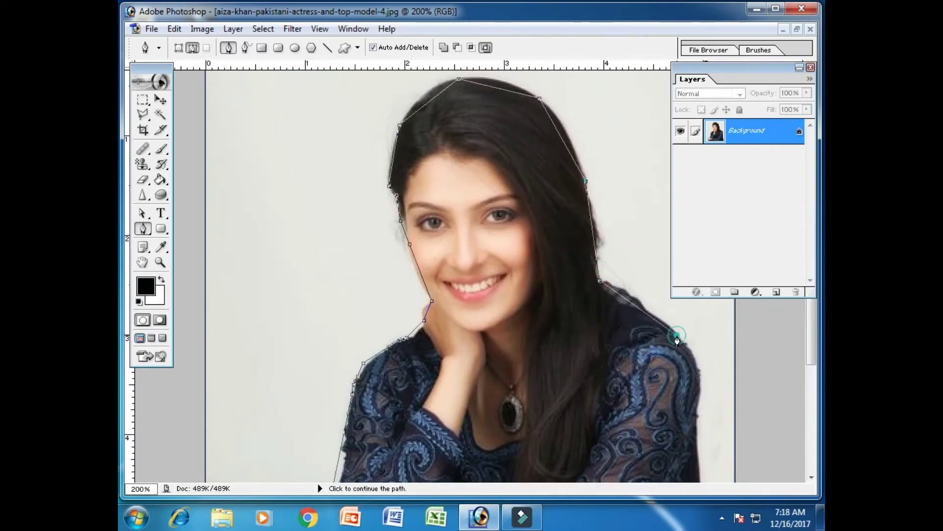
# Trace the path down the outer sleeve to the photo's lower edge and close it at the starting point near the resting hand
pyautogui.press('space')
pyautogui.moveTo(659, 371); pyautogui.dragTo(645, 263)
pyautogui.moveTo(635, 315); pyautogui.dragTo(633, 376)
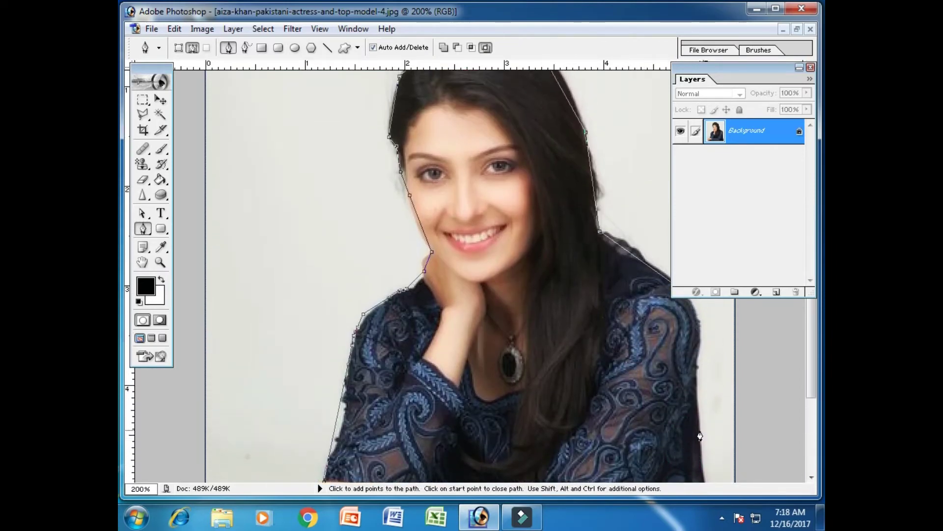
pyautogui.click(698, 425)
pyautogui.press('space')
pyautogui.moveTo(688, 444); pyautogui.dragTo(689, 338)
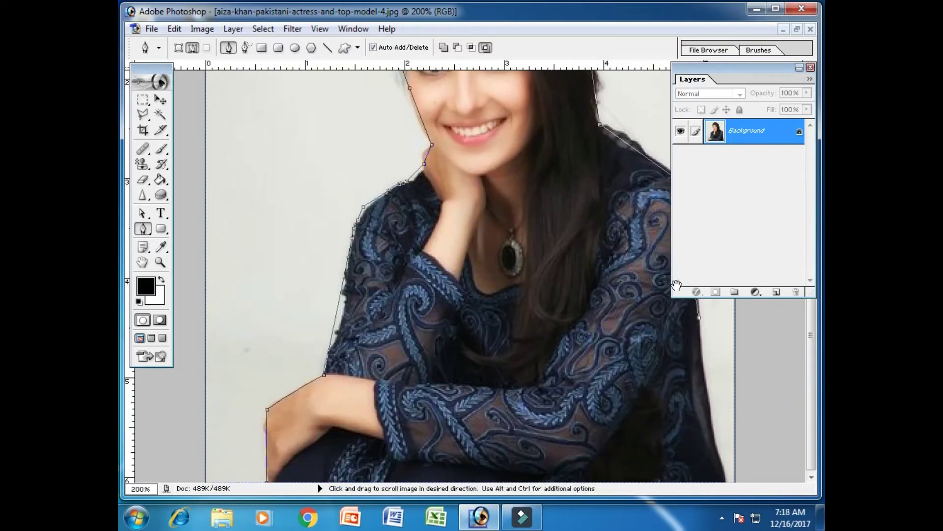
pyautogui.click(714, 438)
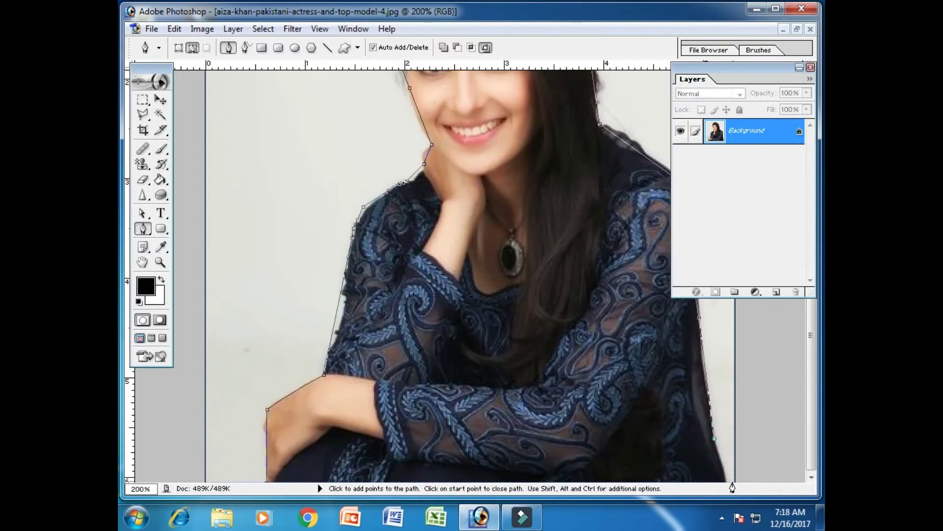
pyautogui.click(725, 483)
pyautogui.click(266, 479)
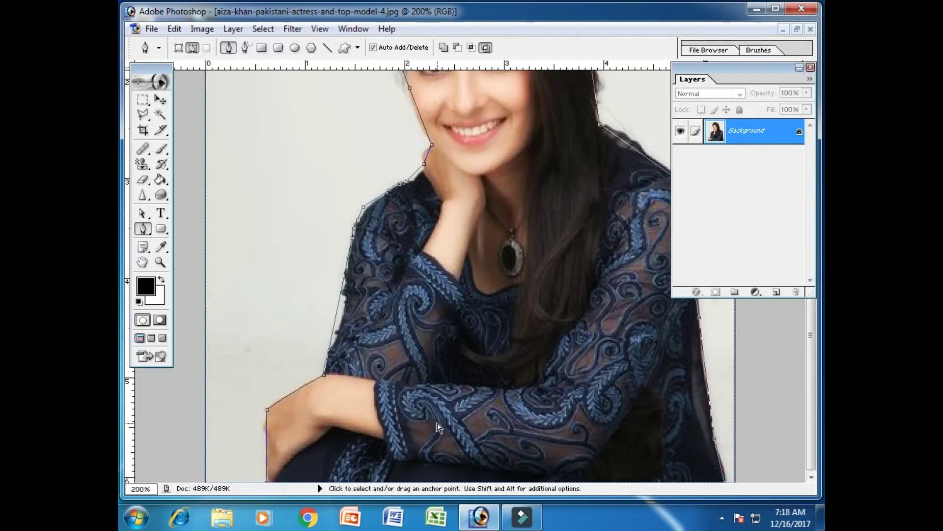
# Examine how closely the closed path follows the woman's outline at 100%, 200% and 300% zoom
pyautogui.hotkey('ctrl', '-')
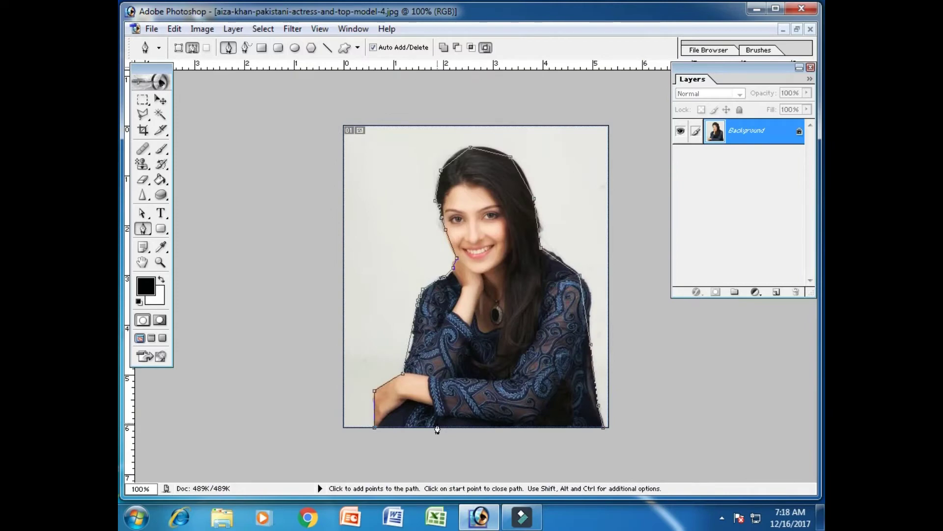
pyautogui.hotkey('ctrl', '+')
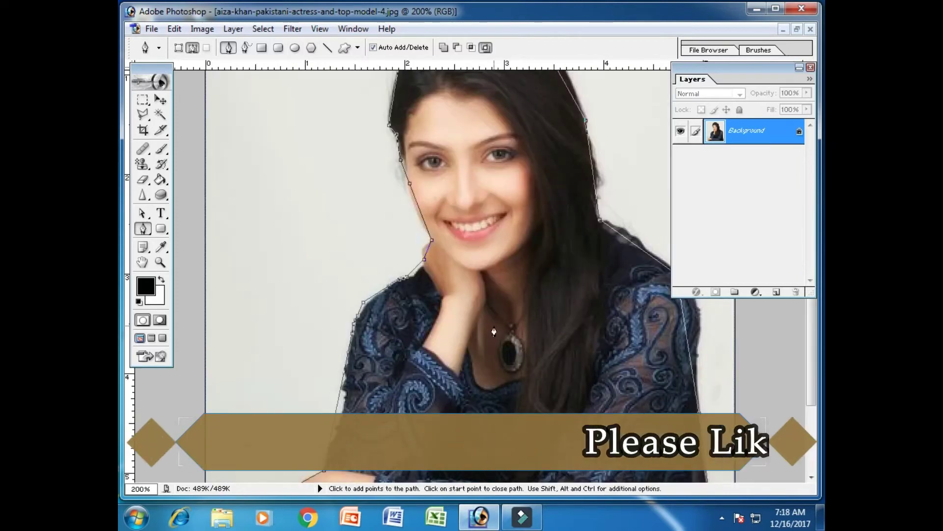
pyautogui.hotkey('ctrl', '-')
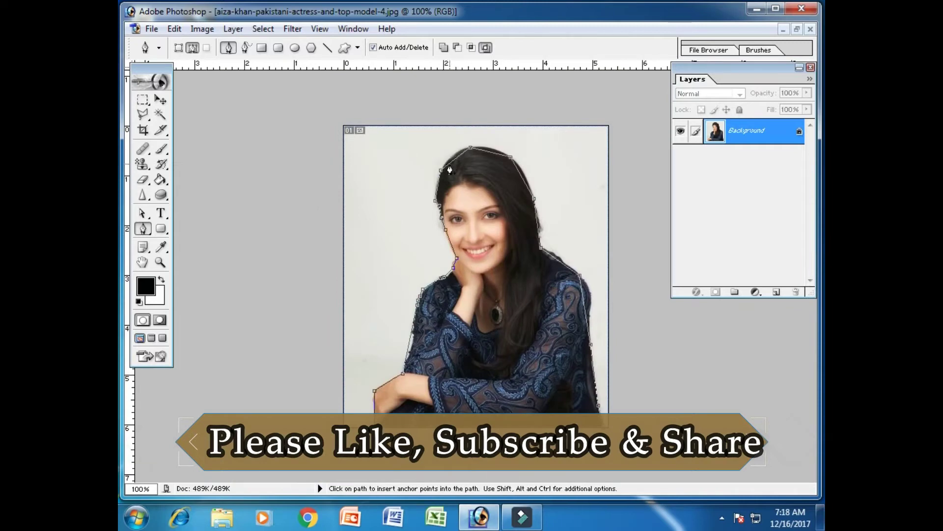
pyautogui.hotkey('ctrl', '+')
pyautogui.hotkey('ctrl', '+')
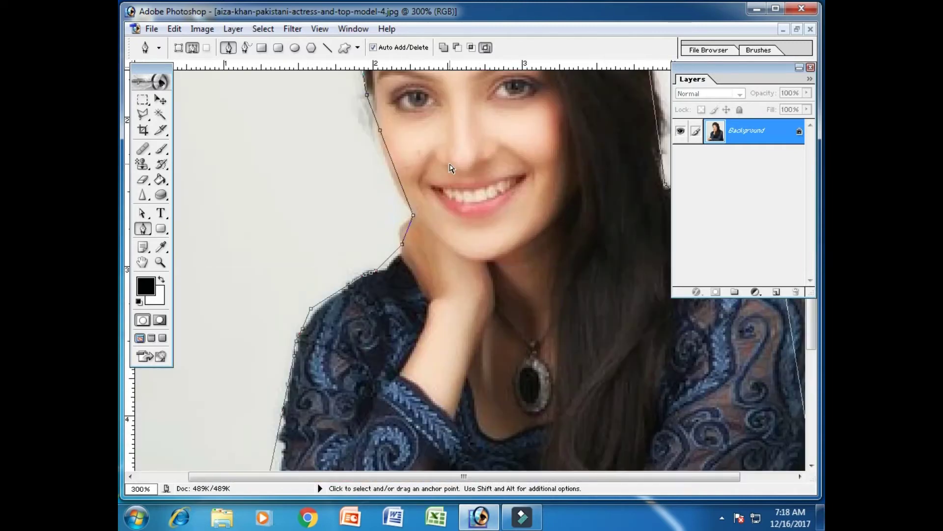
pyautogui.hotkey('ctrl', '-')
pyautogui.press('space')
pyautogui.moveTo(347, 356); pyautogui.dragTo(343, 163)
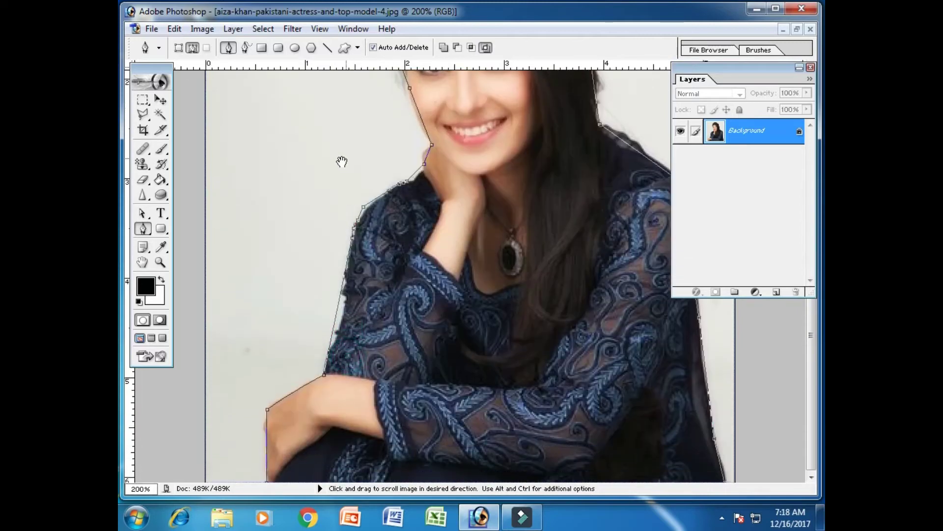
# Insert anchor points with the Add Anchor Point Tool on the two path segments beside the resting hand
pyautogui.click(143, 229)
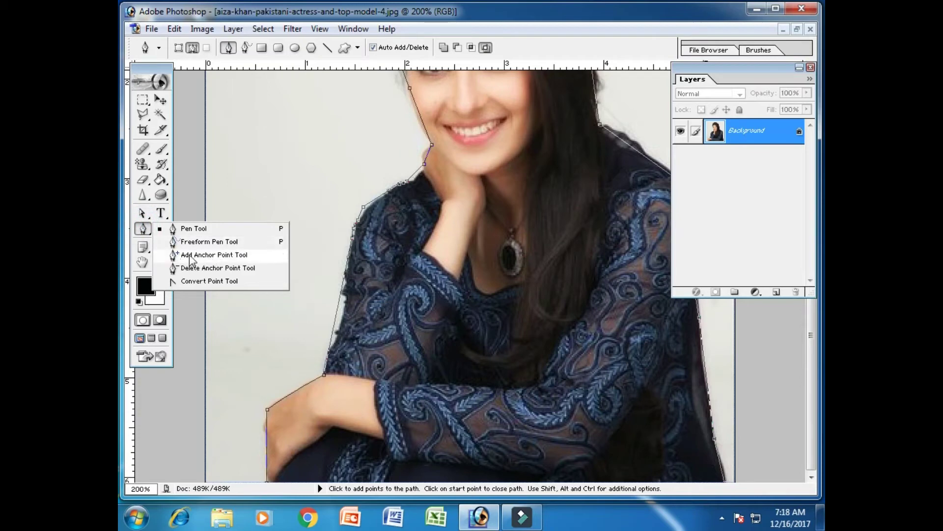
pyautogui.click(213, 256)
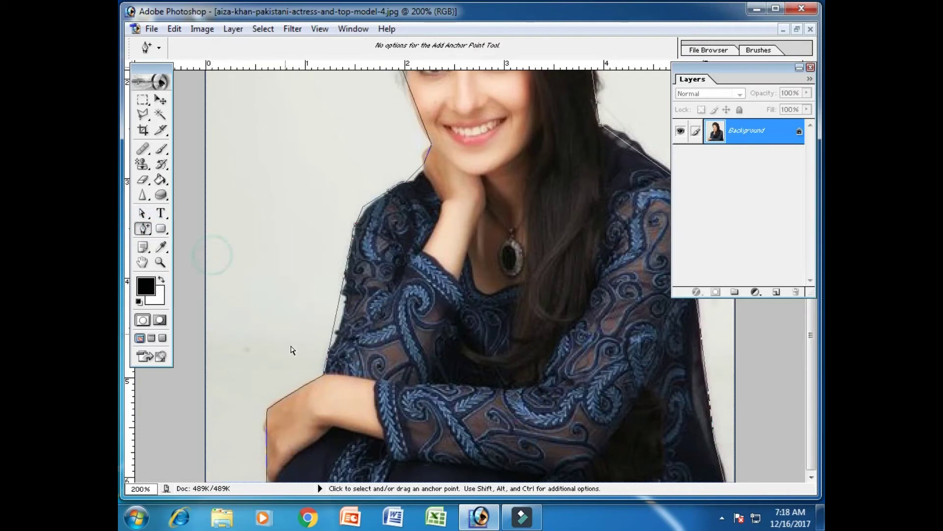
pyautogui.click(267, 448)
pyautogui.click(293, 392)
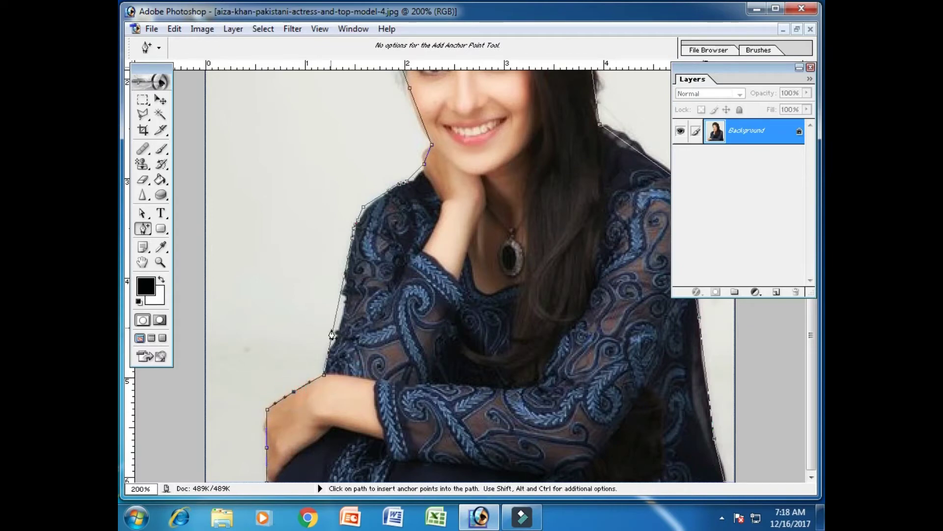
# Insert anchor points on the path segments below the raised hand and along the cheek, working at 400% zoom
pyautogui.hotkey('ctrl', '+')
pyautogui.hotkey('ctrl', '+')
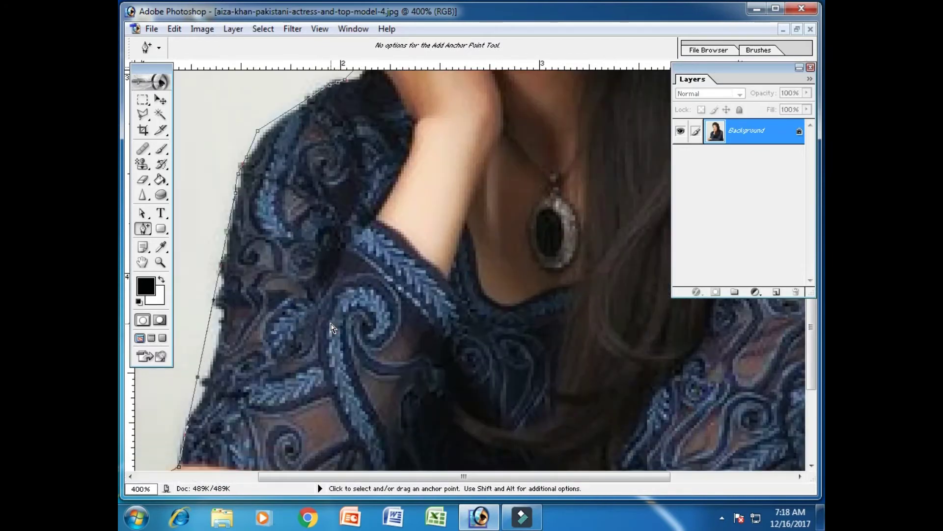
pyautogui.press('space')
pyautogui.moveTo(299, 340)
pyautogui.mouseDown()
pyautogui.moveTo(431, 251)
pyautogui.moveTo(388, 259)
pyautogui.moveTo(399, 405)
pyautogui.mouseUp()
pyautogui.press('space')
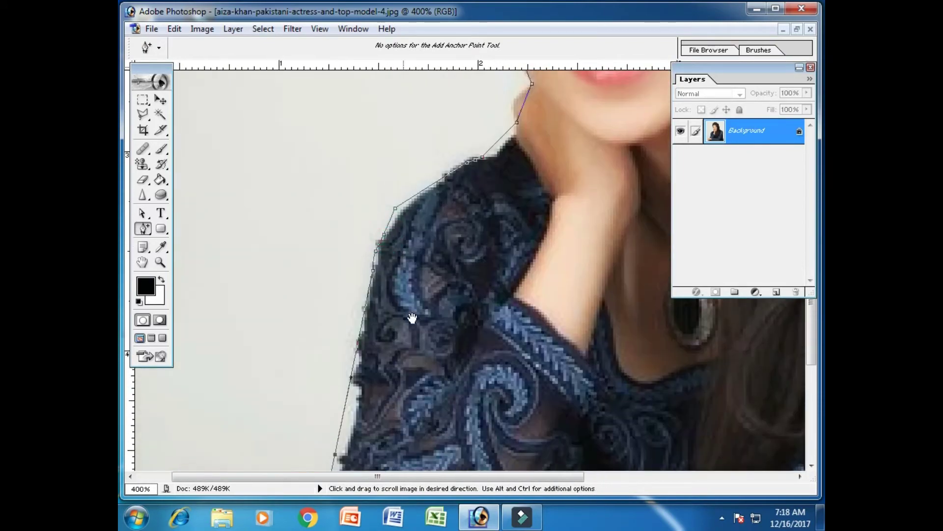
pyautogui.moveTo(416, 297); pyautogui.dragTo(346, 393)
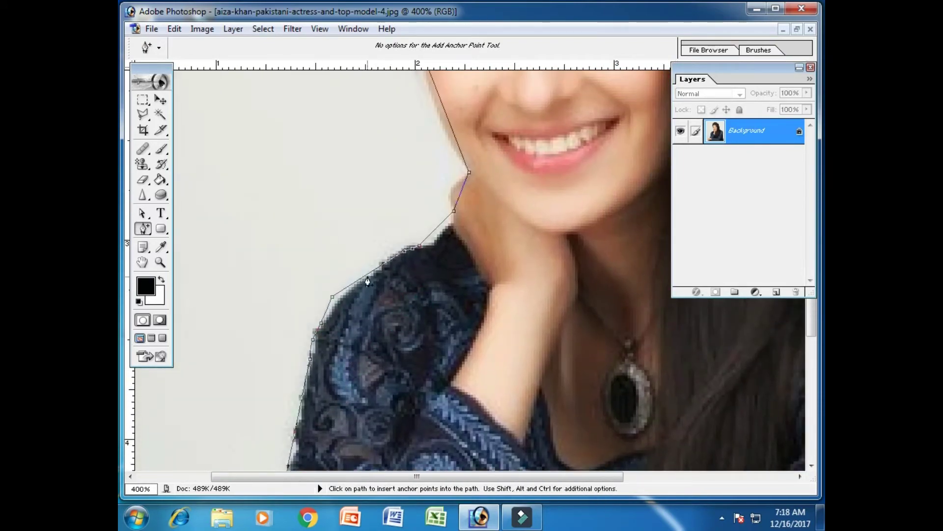
pyautogui.press('space')
pyautogui.moveTo(365, 311); pyautogui.dragTo(320, 434)
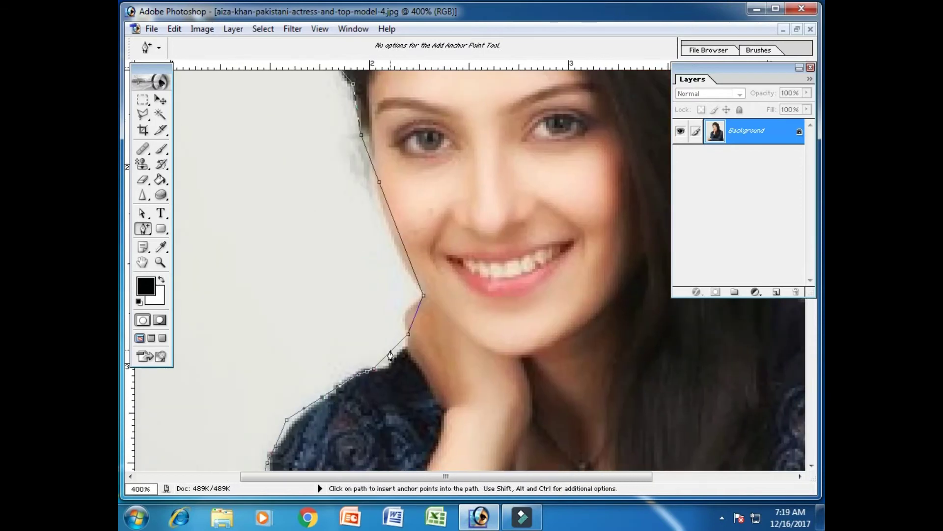
pyautogui.click(391, 352)
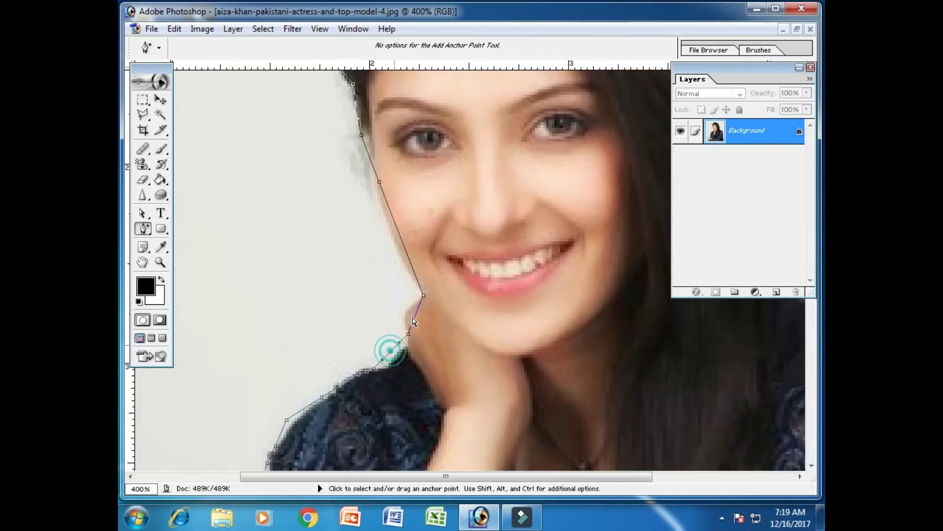
pyautogui.click(399, 234)
# Insert anchor points on the path segments beside the forehead hair and on both sides of the crown
pyautogui.press('space')
pyautogui.moveTo(406, 219); pyautogui.dragTo(432, 406)
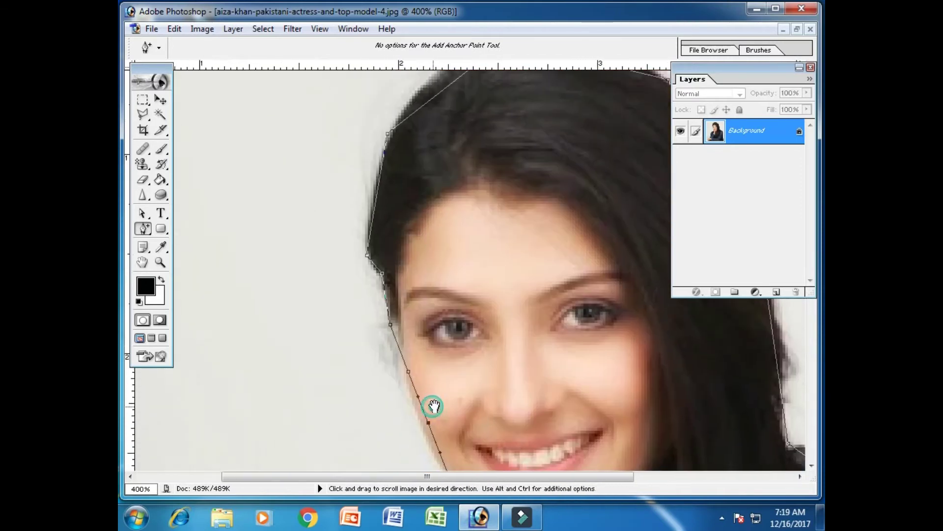
pyautogui.moveTo(404, 353); pyautogui.dragTo(392, 421)
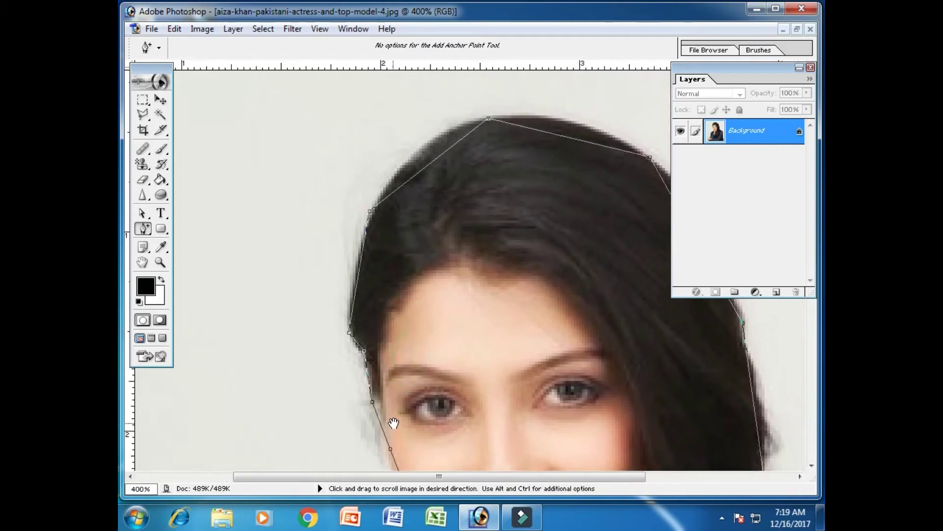
pyautogui.click(359, 270)
pyautogui.press('space')
pyautogui.moveTo(401, 245); pyautogui.dragTo(361, 343)
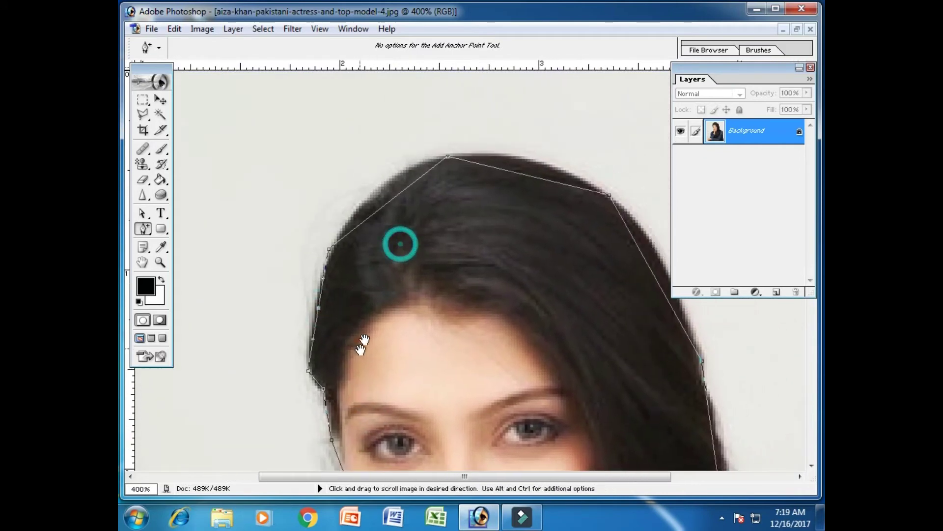
pyautogui.click(386, 204)
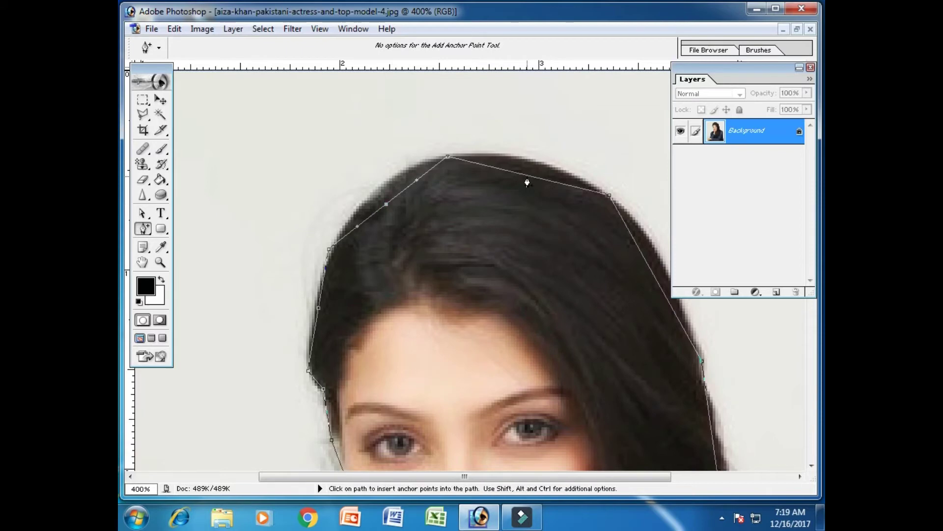
pyautogui.click(527, 176)
# Insert two anchor points on the path segments running down the outer edge of the long hair
pyautogui.moveTo(568, 249); pyautogui.dragTo(473, 162)
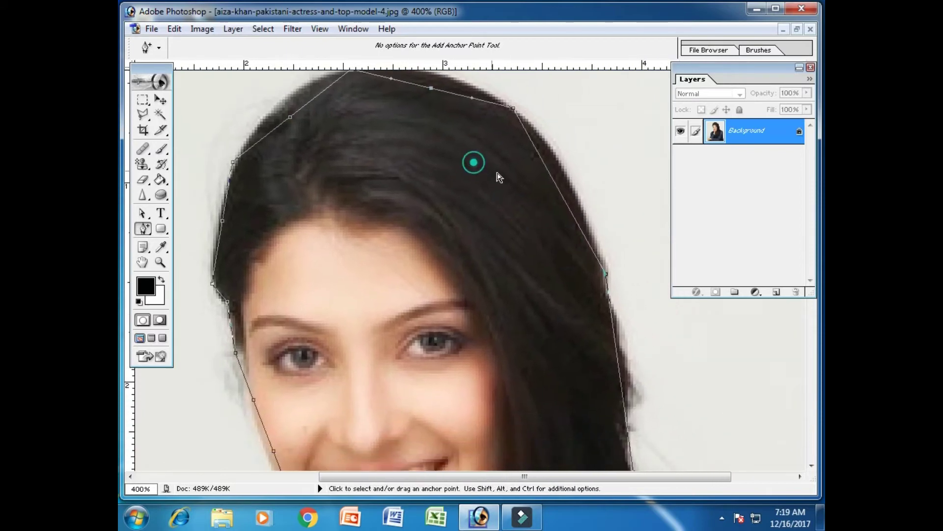
pyautogui.click(553, 182)
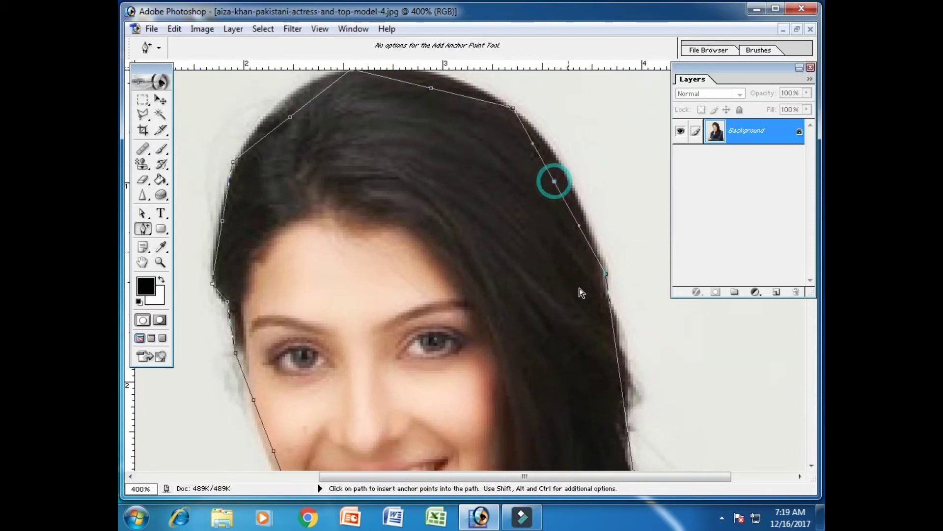
pyautogui.click(618, 360)
# Insert anchor points on the path segments over the shoulder beside the long hair and along its upper sleeve
pyautogui.moveTo(572, 404); pyautogui.dragTo(482, 167)
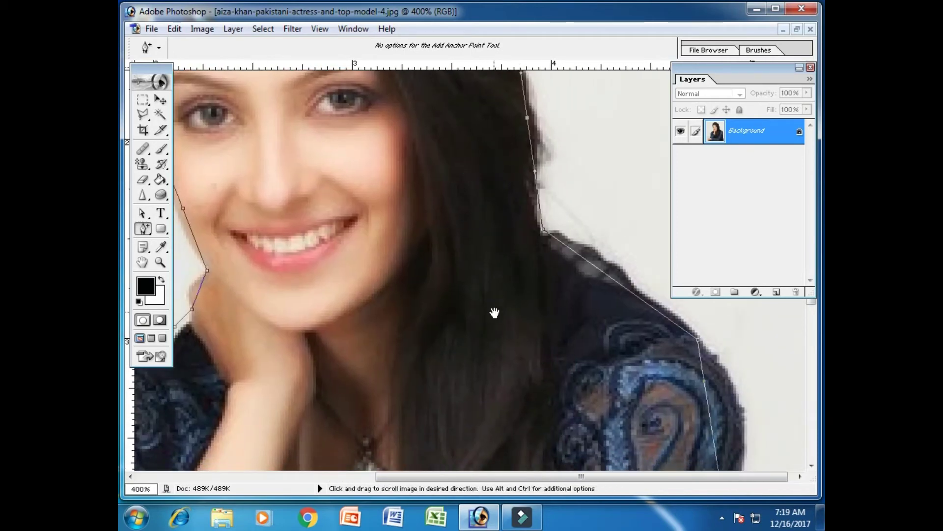
pyautogui.moveTo(495, 314); pyautogui.dragTo(390, 284)
pyautogui.click(609, 272)
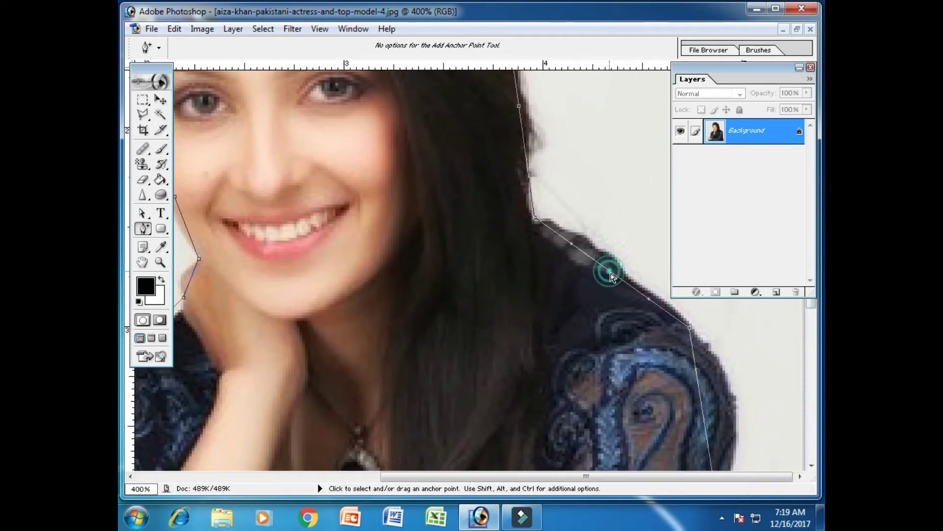
pyautogui.moveTo(621, 355); pyautogui.dragTo(574, 238)
pyautogui.moveTo(574, 241); pyautogui.dragTo(572, 315)
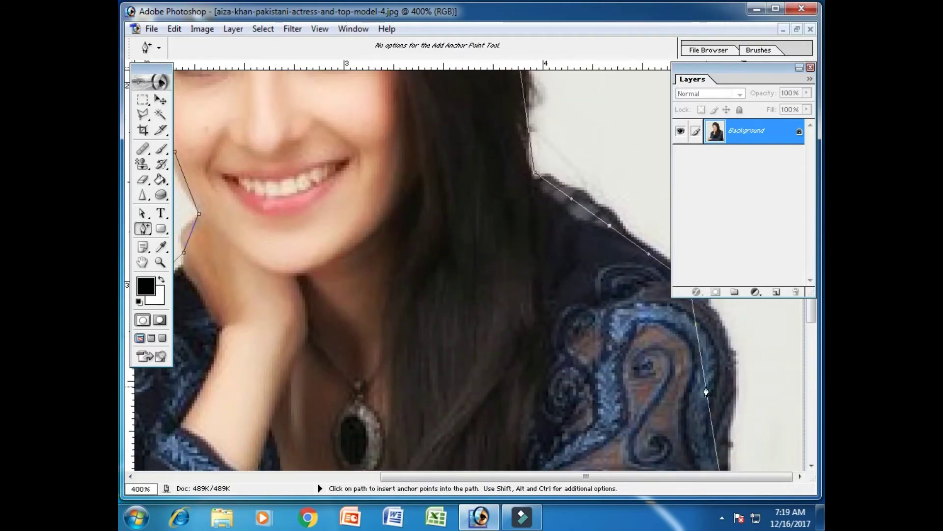
# Insert anchor points on the path segments down the outer edge of the lower sleeve and garment
pyautogui.moveTo(633, 346); pyautogui.dragTo(609, 260)
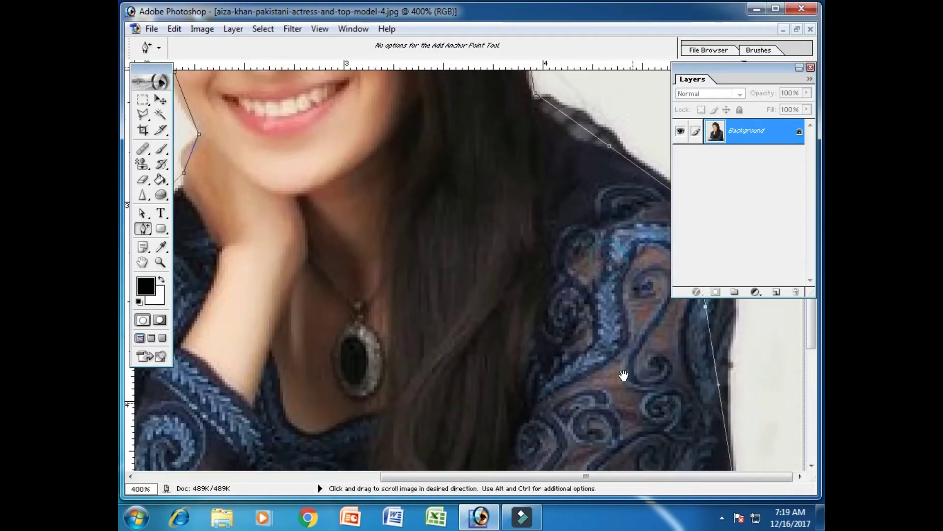
pyautogui.moveTo(629, 457); pyautogui.dragTo(616, 344)
pyautogui.moveTo(625, 403); pyautogui.dragTo(587, 265)
pyautogui.moveTo(598, 353); pyautogui.dragTo(554, 189)
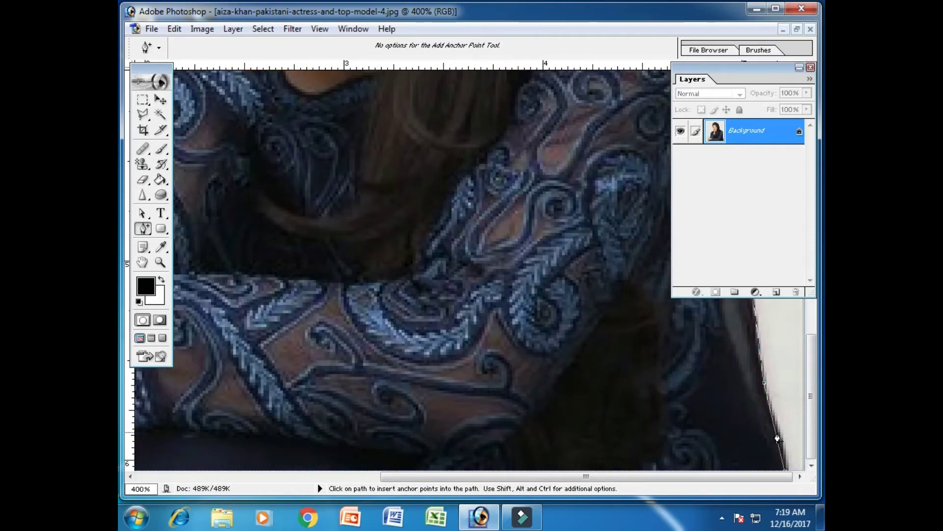
pyautogui.hotkey('ctrl', '-')
pyautogui.hotkey('ctrl', '-')
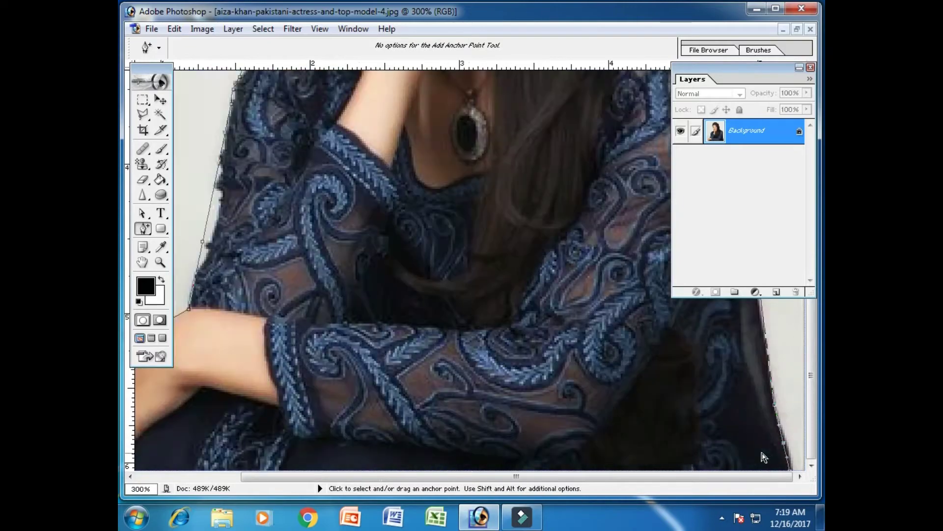
# Use the Direct Selection Tool at 300% zoom to move the anchor points around the resting hand onto its outer edge
pyautogui.hotkey('ctrl', '-')
pyautogui.hotkey('ctrl', '+')
pyautogui.hotkey('ctrl', '+')
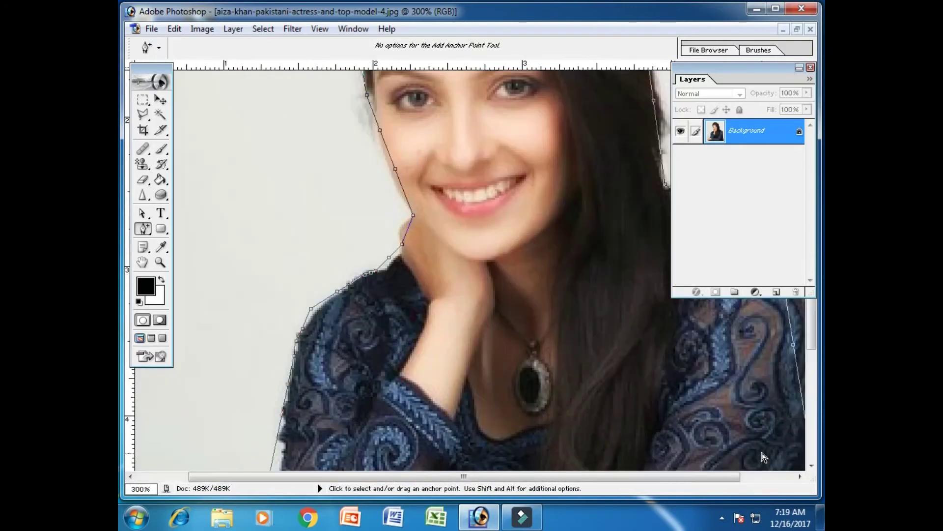
pyautogui.moveTo(310, 402); pyautogui.dragTo(360, 165)
pyautogui.moveTo(277, 378); pyautogui.dragTo(307, 295)
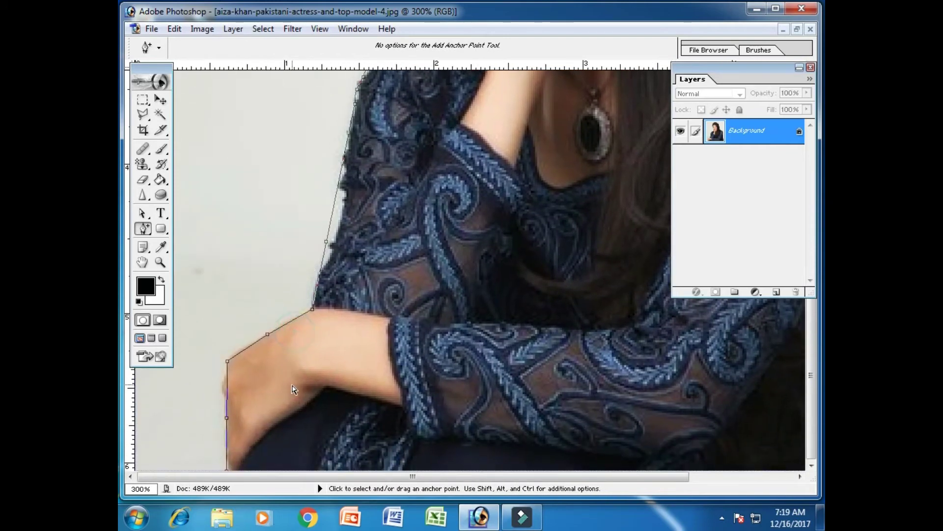
pyautogui.click(142, 214)
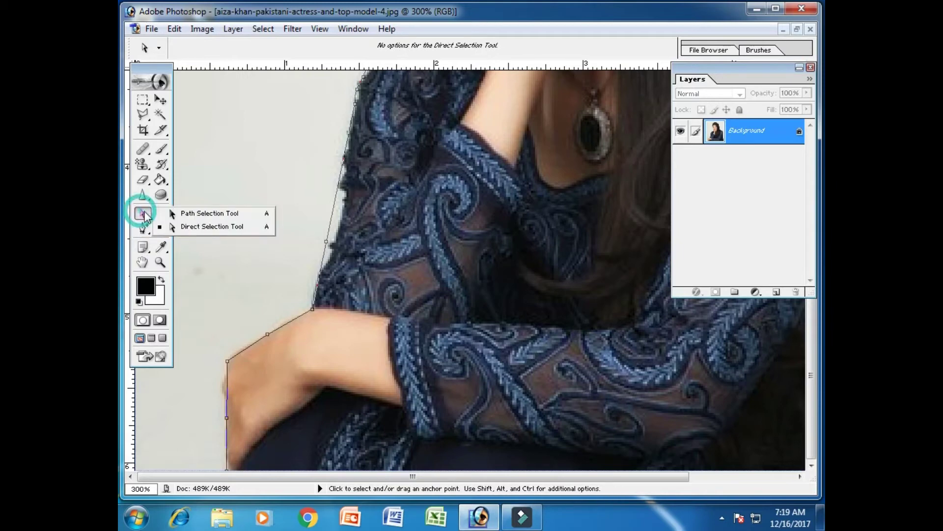
pyautogui.click(202, 228)
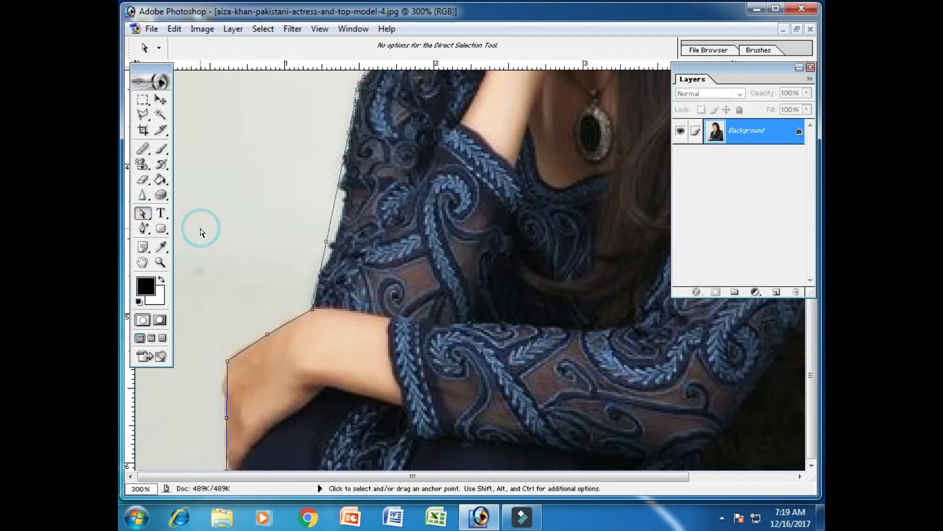
pyautogui.click(227, 418)
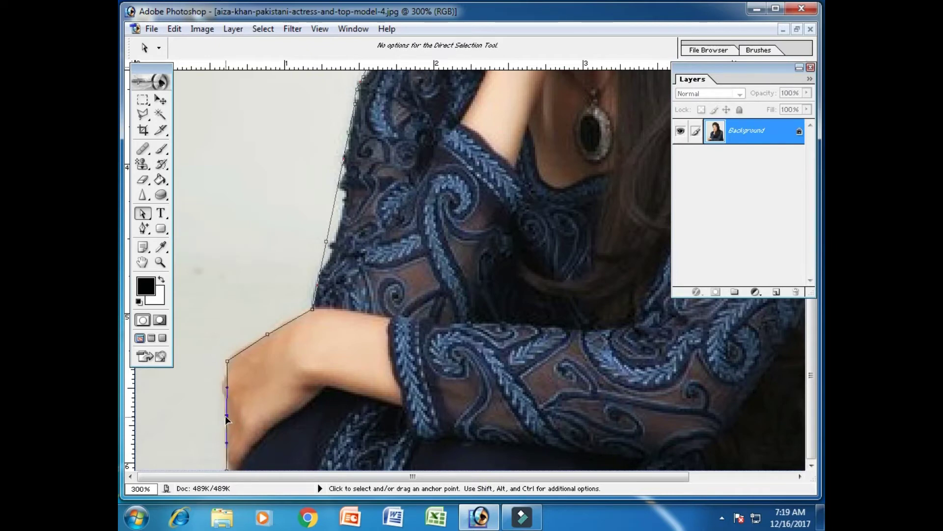
pyautogui.moveTo(227, 418); pyautogui.dragTo(224, 417)
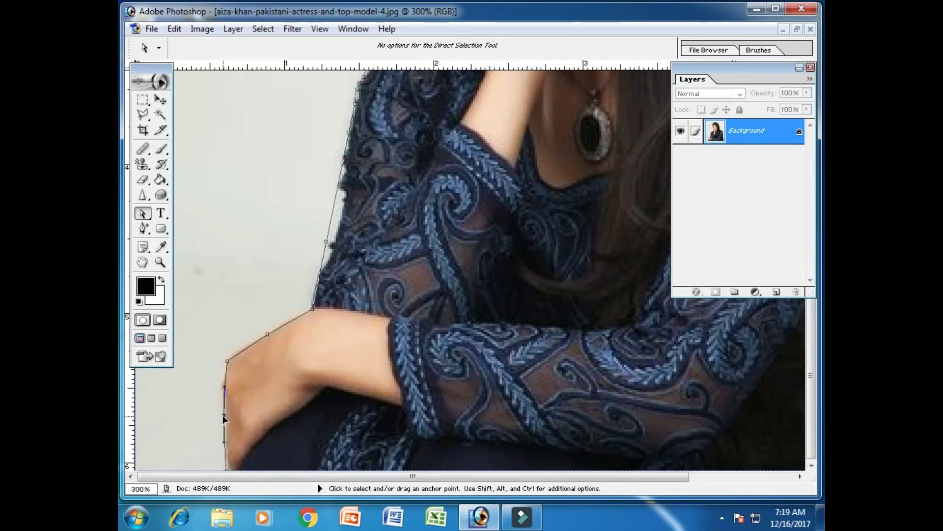
pyautogui.click(227, 362)
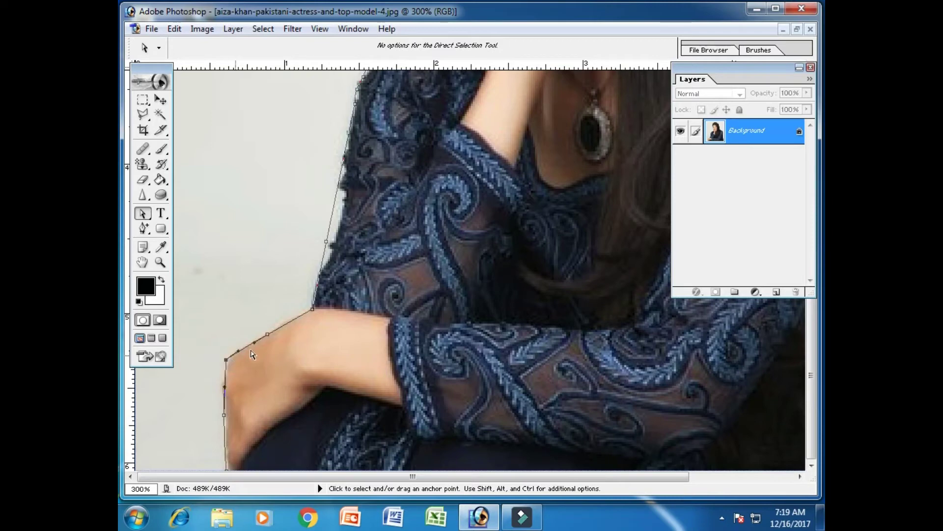
pyautogui.moveTo(264, 330); pyautogui.dragTo(266, 333)
# Adjust the anchor point beside the raised arm's lower sleeve and insert two more anchor points, one above and one below it
pyautogui.moveTo(327, 241)
pyautogui.mouseDown()
pyautogui.moveTo(337, 229)
pyautogui.moveTo(327, 233)
pyautogui.mouseUp()
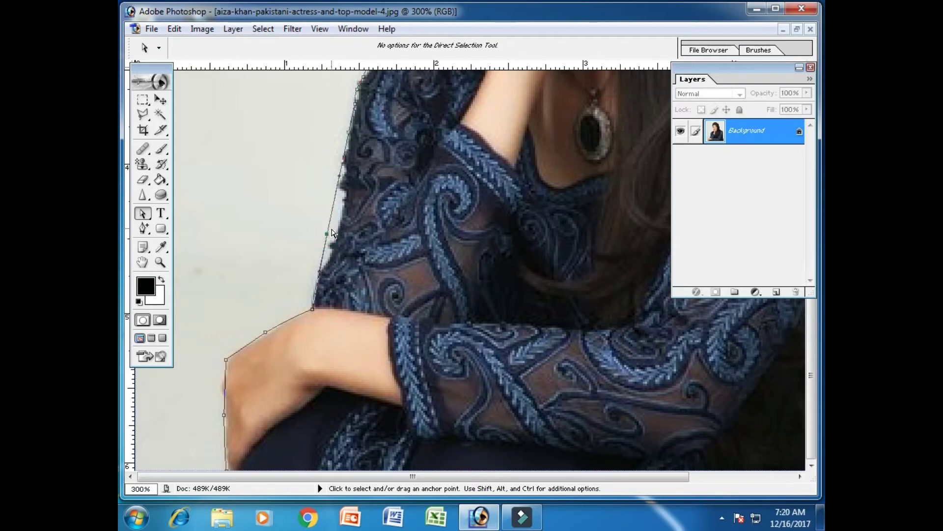
pyautogui.moveTo(327, 234)
pyautogui.mouseDown()
pyautogui.moveTo(335, 235)
pyautogui.moveTo(325, 235)
pyautogui.mouseUp()
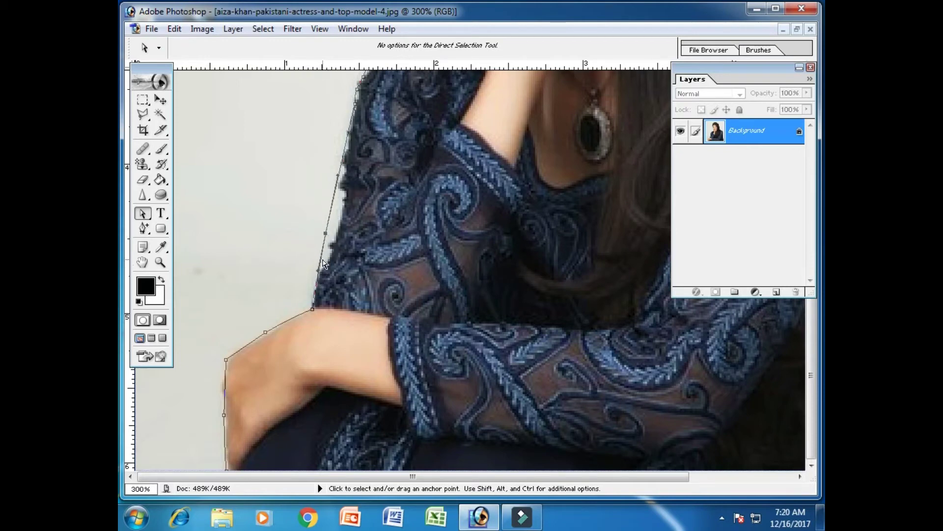
pyautogui.moveTo(143, 228); pyautogui.dragTo(180, 254)
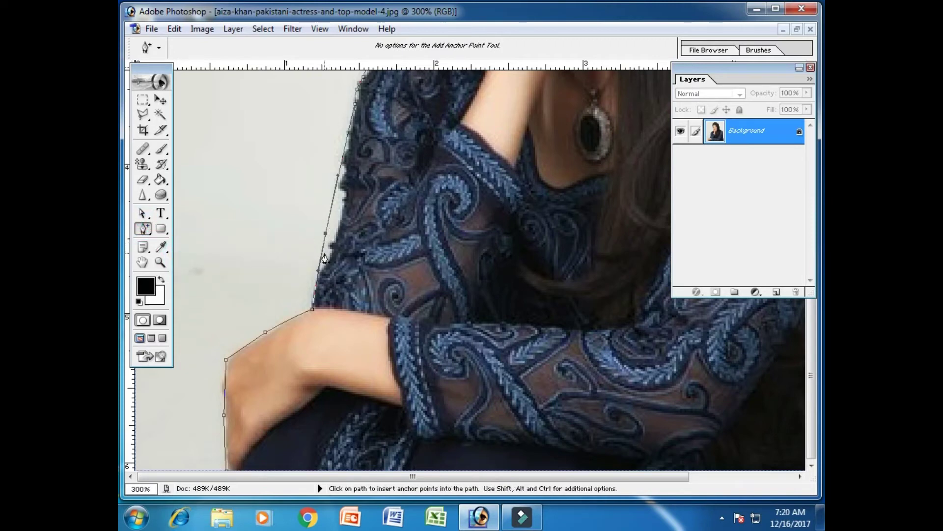
pyautogui.click(322, 250)
pyautogui.click(333, 202)
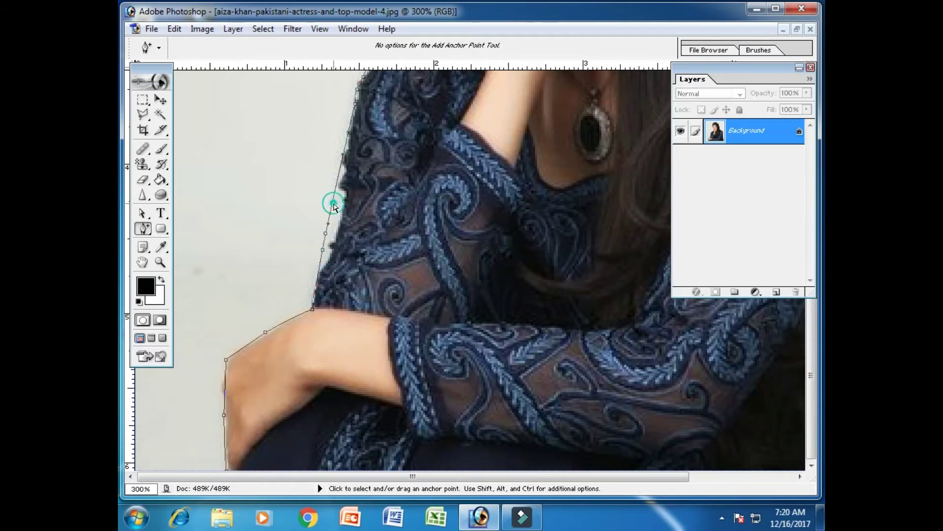
# Move the raised arm's sleeve anchor points and curve handles with the Direct Selection Tool so the path follows the fabric edge
pyautogui.moveTo(142, 212); pyautogui.dragTo(187, 230)
pyautogui.moveTo(332, 202); pyautogui.dragTo(336, 237)
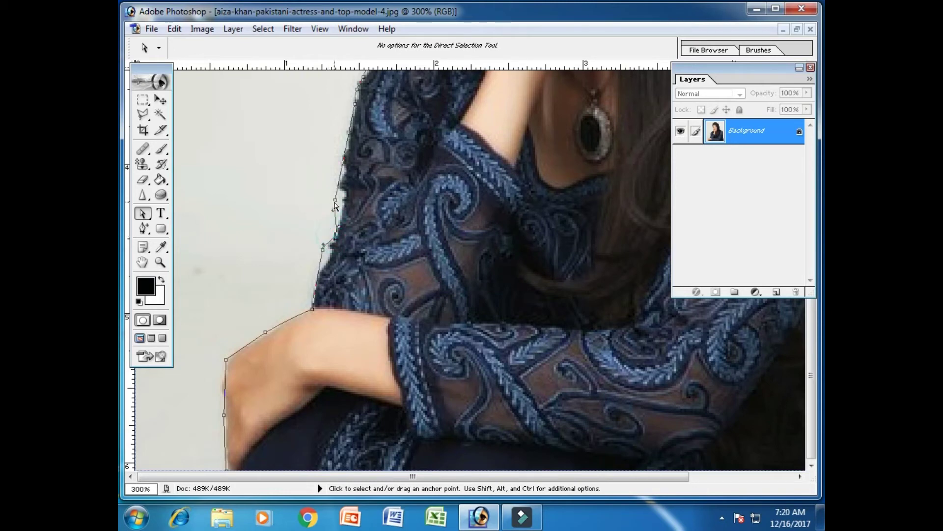
pyautogui.moveTo(334, 200); pyautogui.dragTo(344, 201)
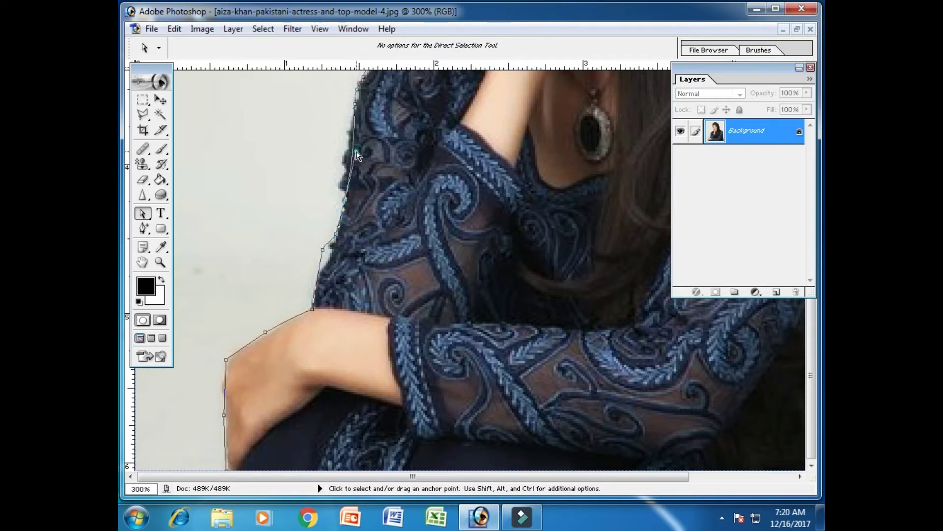
pyautogui.moveTo(356, 151); pyautogui.dragTo(337, 168)
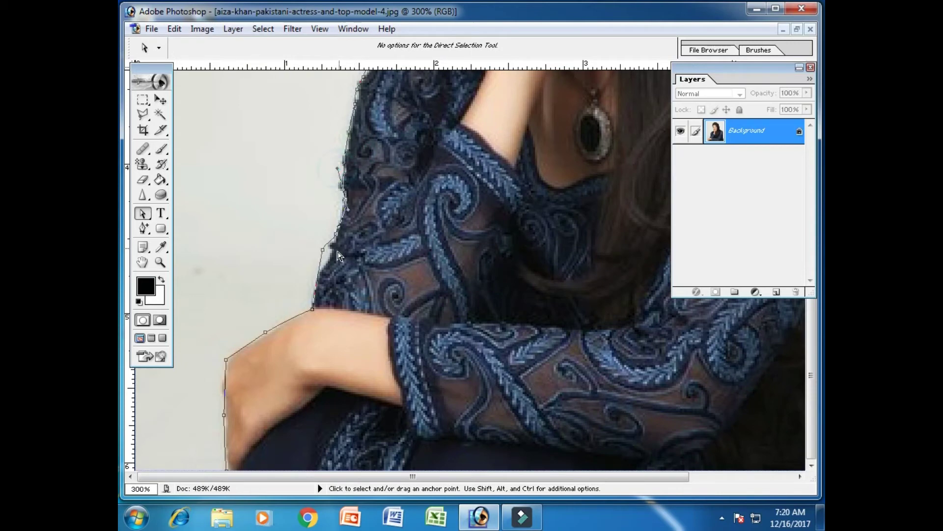
pyautogui.moveTo(323, 252); pyautogui.dragTo(329, 254)
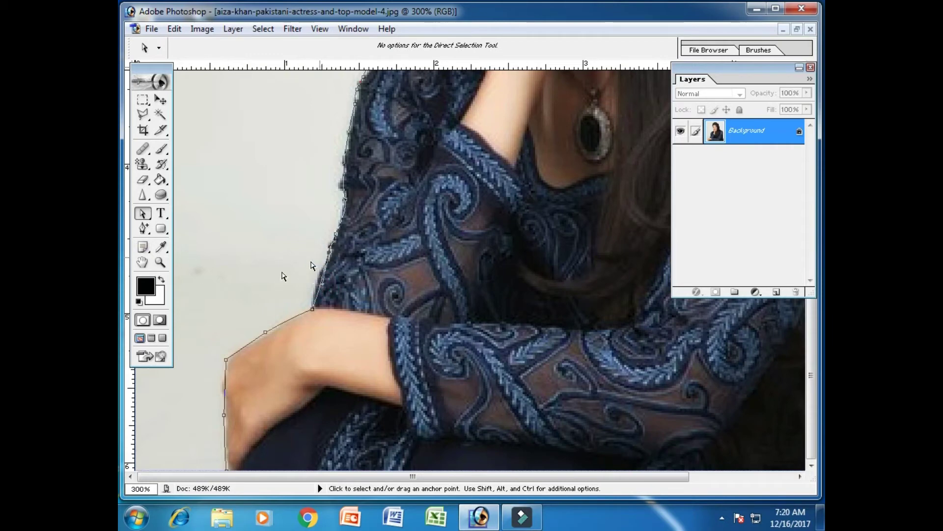
# Insert an anchor point on the sleeve segment just above the resting wrist and shift it onto the fabric edge
pyautogui.moveTo(143, 228); pyautogui.dragTo(185, 252)
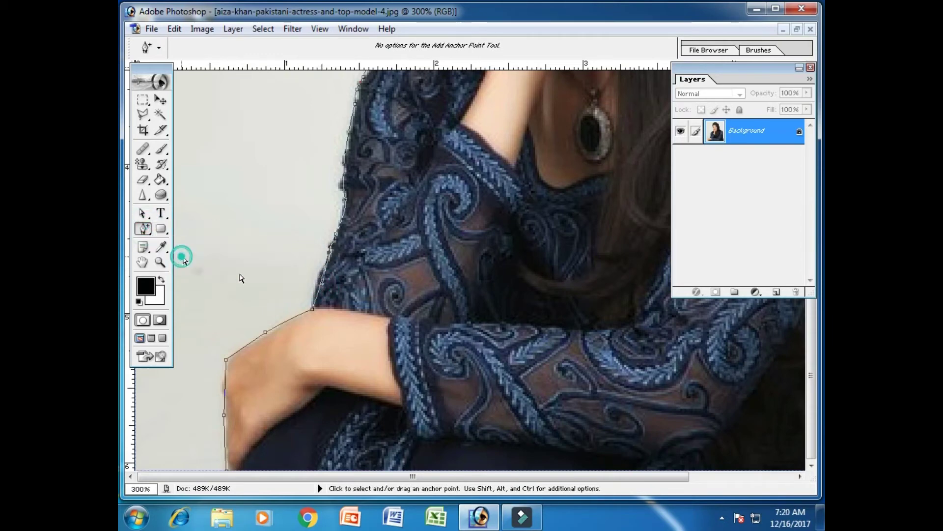
pyautogui.click(320, 293)
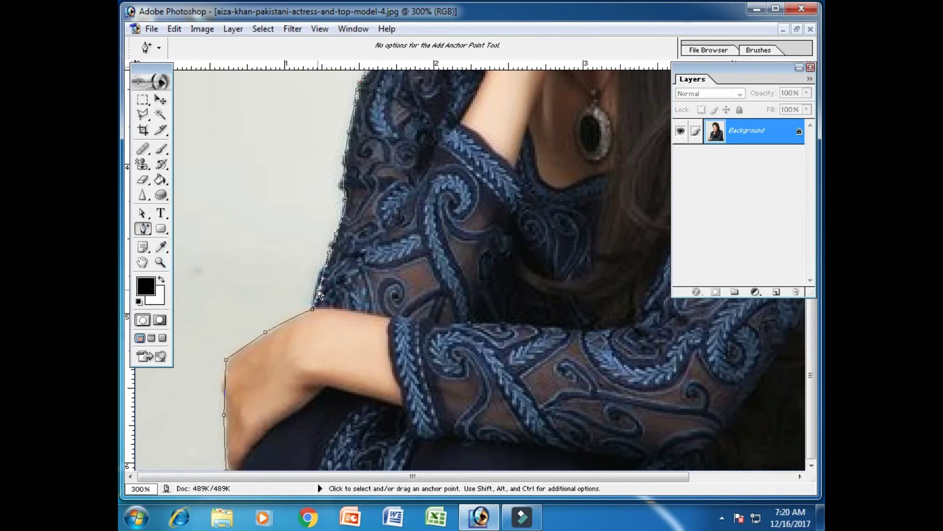
pyautogui.moveTo(320, 289); pyautogui.dragTo(315, 287)
# Move the anchor point at the outer corner of the shoulder below the raised hand closer to the garment edge
pyautogui.press('space')
pyautogui.moveTo(378, 222); pyautogui.dragTo(346, 362)
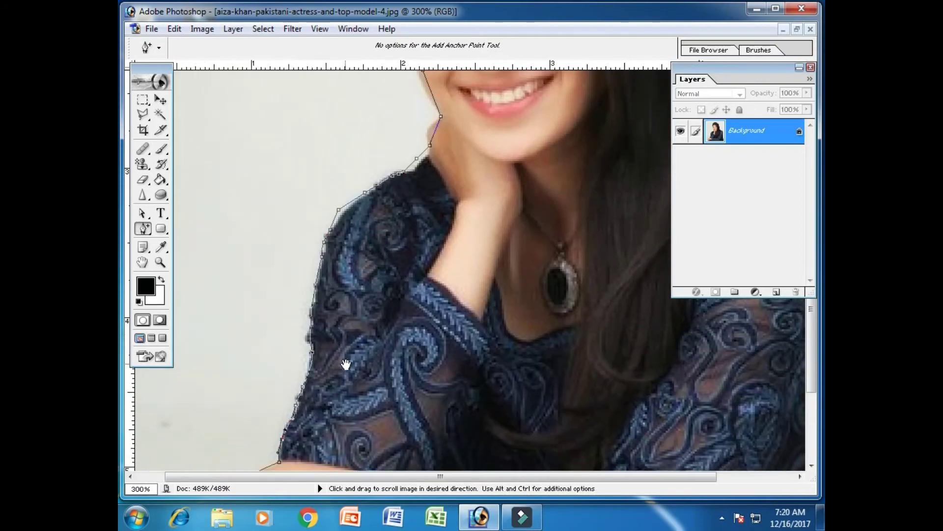
pyautogui.moveTo(344, 285); pyautogui.dragTo(334, 380)
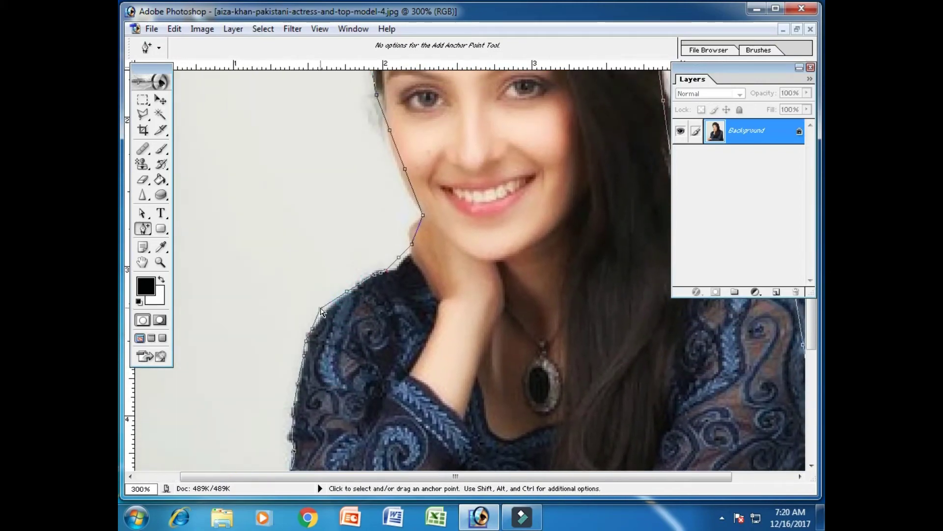
pyautogui.moveTo(320, 308); pyautogui.dragTo(322, 310)
# Reshape the path between the jaw and the shoulder outward around the raised hand
pyautogui.press('space')
pyautogui.moveTo(390, 285); pyautogui.dragTo(370, 341)
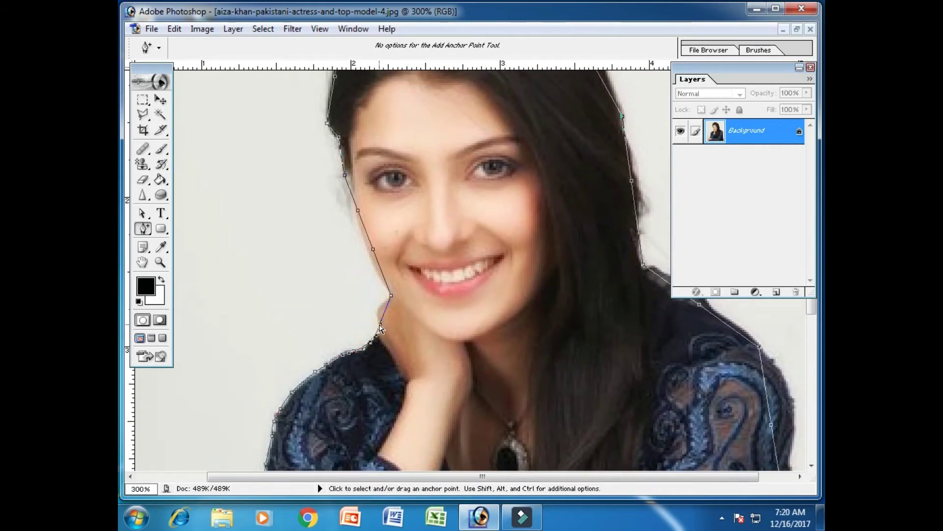
pyautogui.click(380, 326)
pyautogui.moveTo(381, 328); pyautogui.dragTo(379, 325)
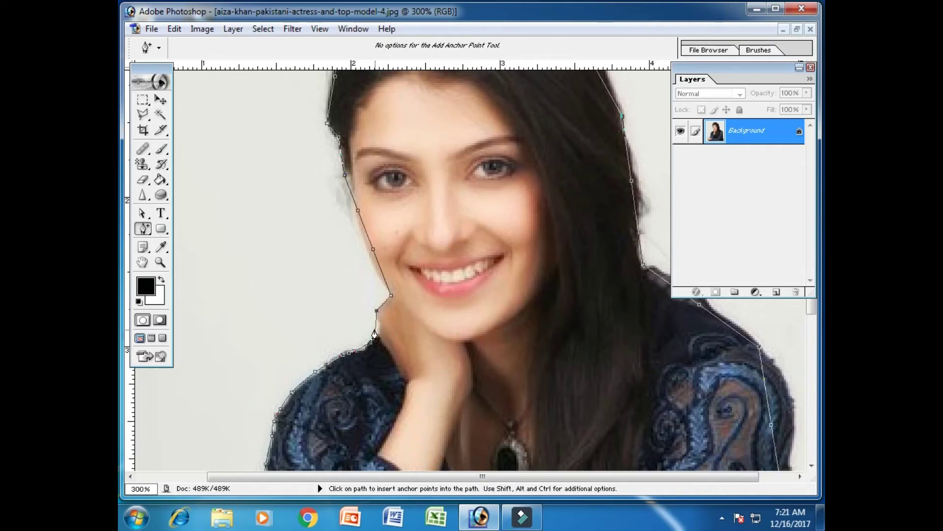
# Insert an anchor point on the segment beside the raised hand and adjust it with the Direct Selection Tool
pyautogui.rightClick(143, 230)
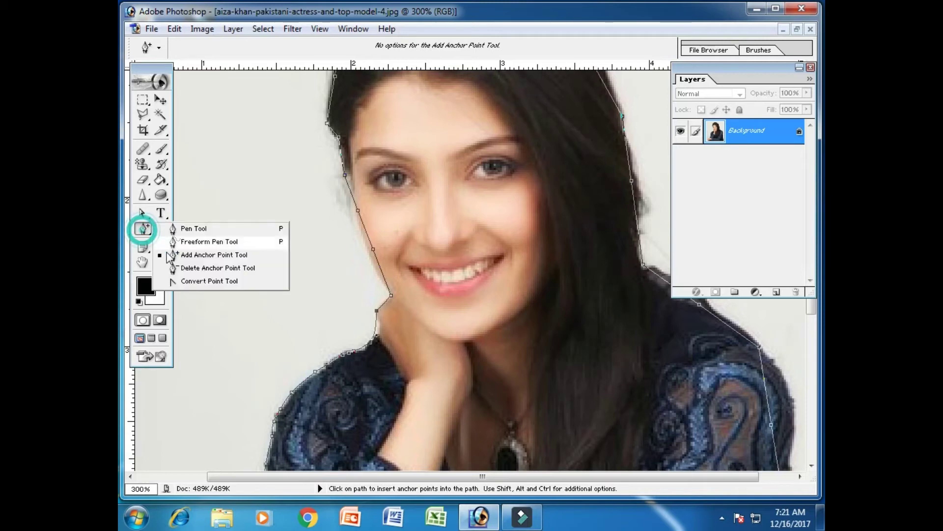
pyautogui.click(171, 253)
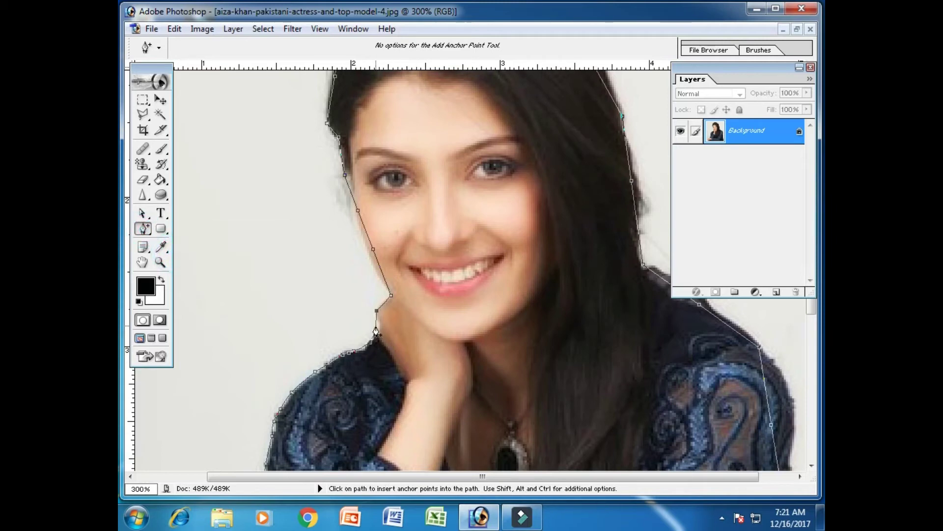
pyautogui.click(376, 326)
pyautogui.rightClick(143, 214)
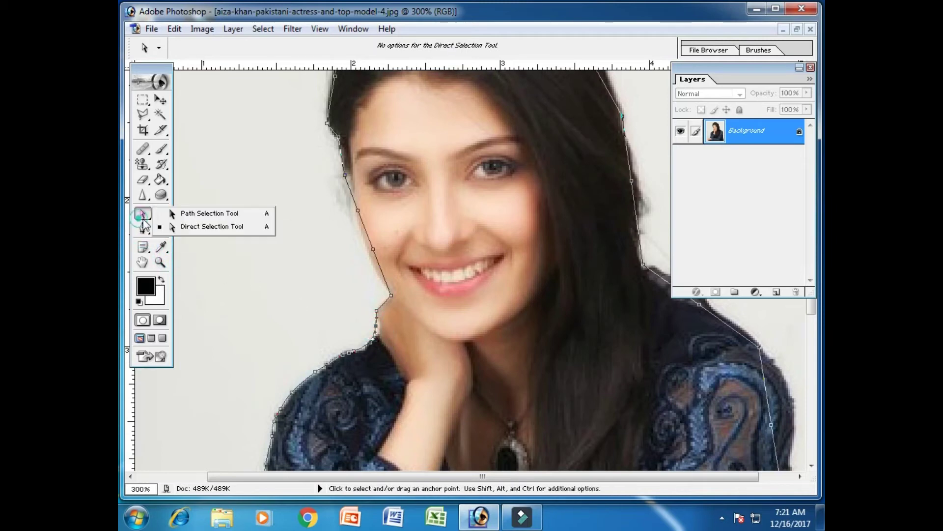
pyautogui.click(186, 225)
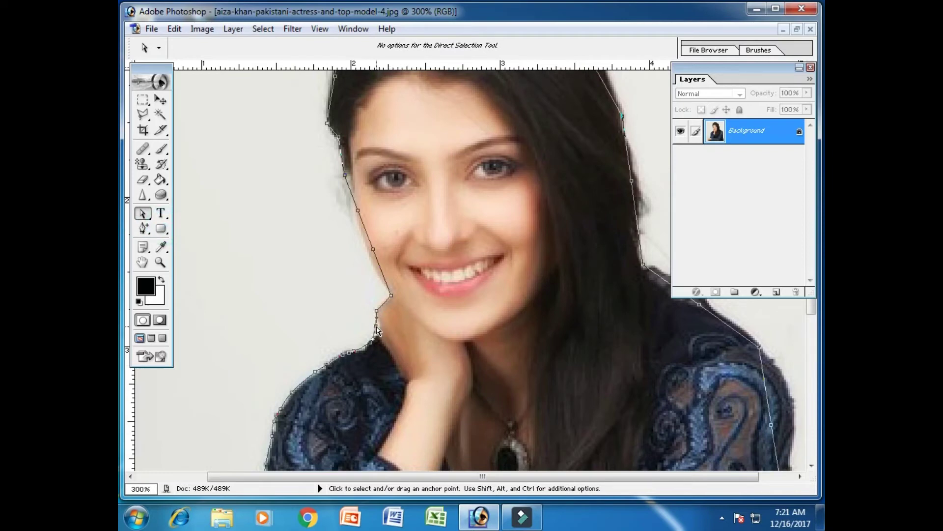
pyautogui.moveTo(376, 327); pyautogui.dragTo(385, 391)
# Move the anchor points along the cheek and beside the eye outward to follow the edge of the face
pyautogui.press('space')
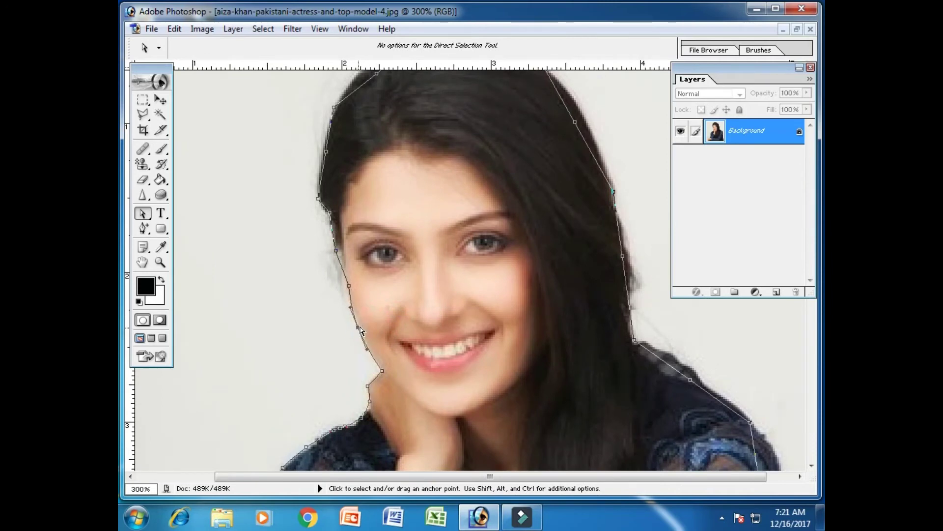
pyautogui.press('space')
pyautogui.moveTo(383, 274); pyautogui.dragTo(383, 418)
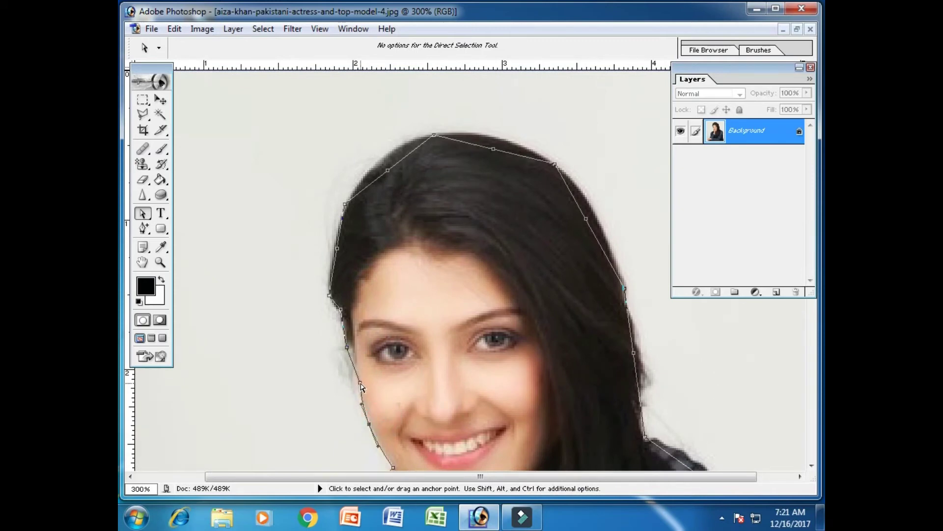
pyautogui.moveTo(352, 380); pyautogui.dragTo(352, 362)
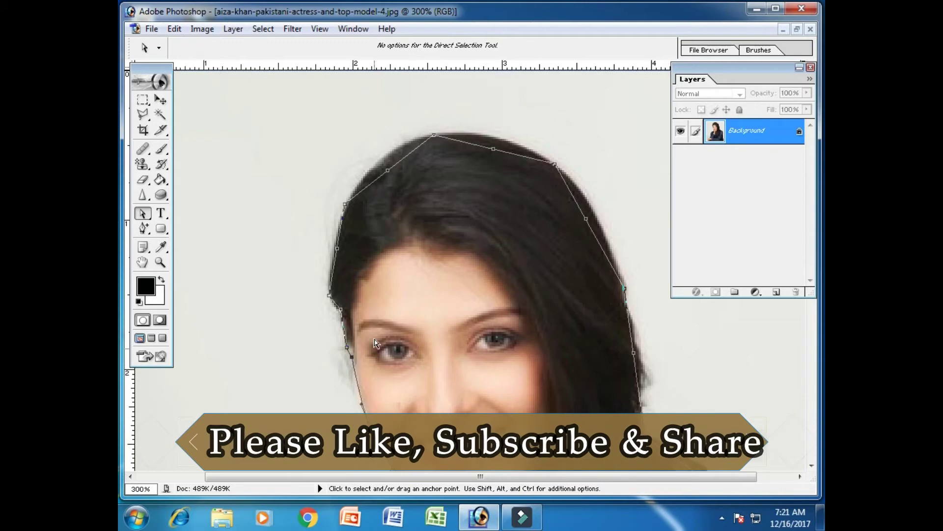
# Move the anchor points beside the forehead hair and on both sides of the crown outward onto the hair's edge
pyautogui.press('space')
pyautogui.moveTo(363, 318); pyautogui.dragTo(366, 325)
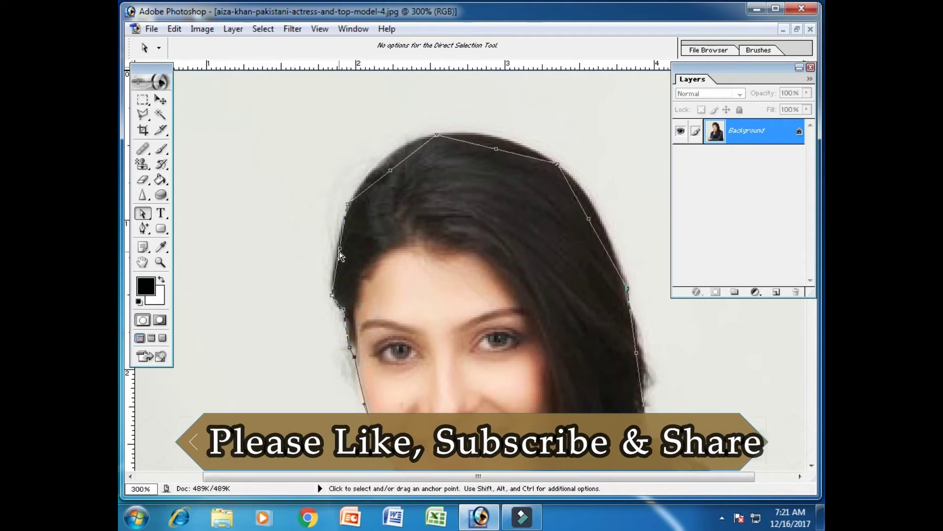
pyautogui.moveTo(337, 249); pyautogui.dragTo(339, 248)
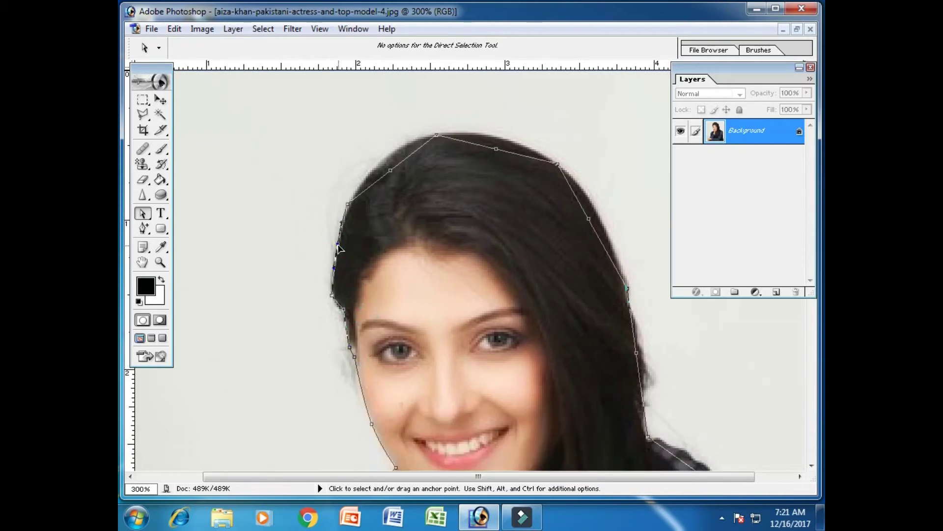
pyautogui.click(338, 245)
pyautogui.moveTo(385, 158); pyautogui.dragTo(389, 159)
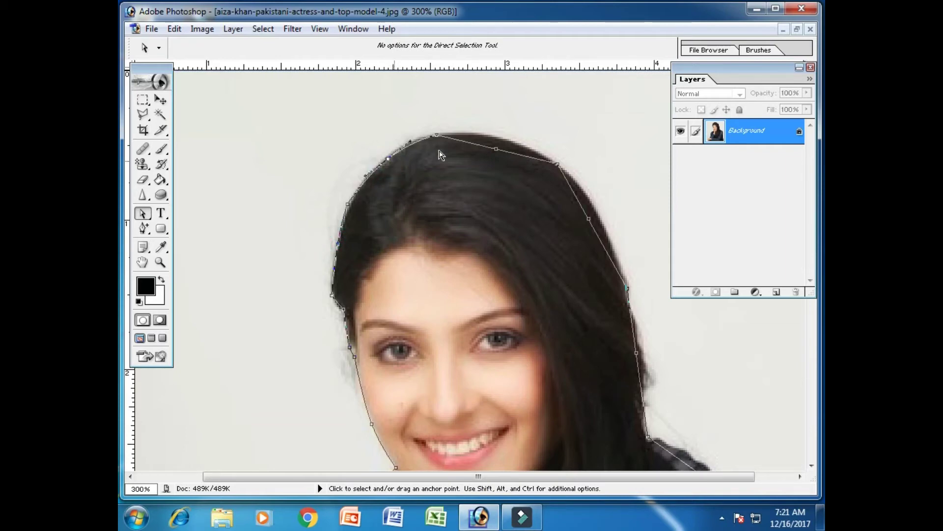
pyautogui.moveTo(496, 149); pyautogui.dragTo(497, 138)
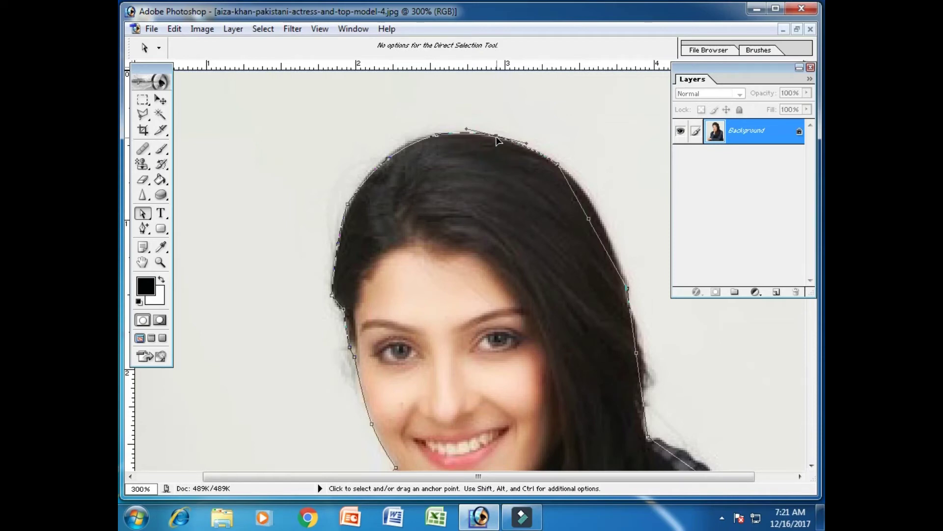
# Move the anchor points on the crown and down the side of the long hair outward onto the hair's edge
pyautogui.click(388, 157)
pyautogui.moveTo(387, 157); pyautogui.dragTo(392, 158)
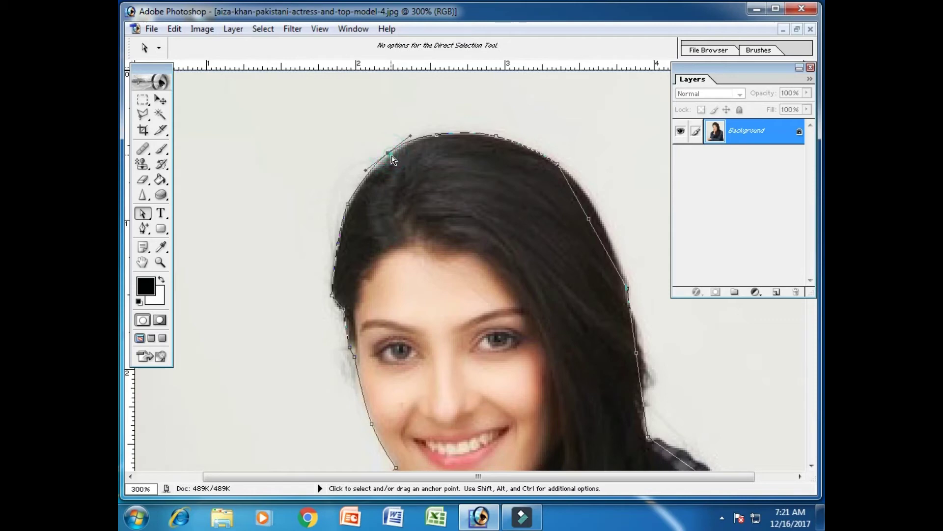
pyautogui.press('space')
pyautogui.moveTo(480, 204); pyautogui.dragTo(338, 172)
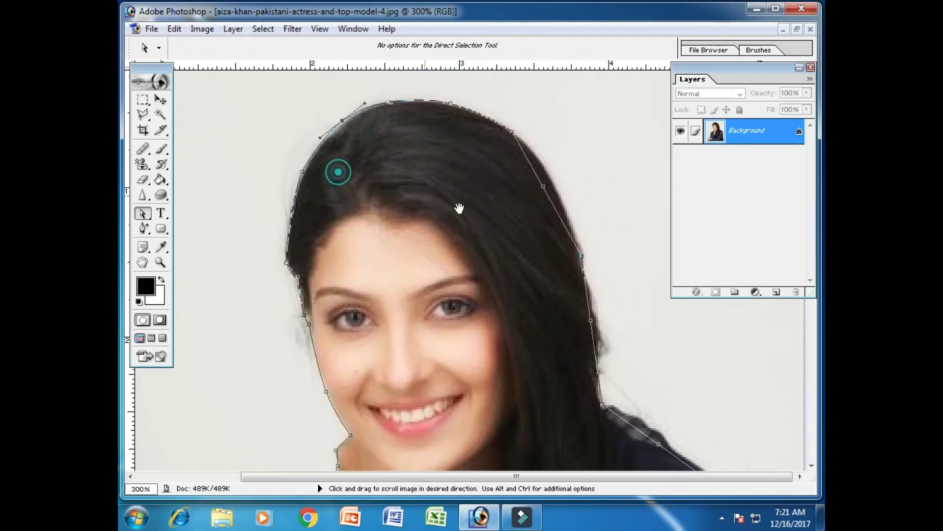
pyautogui.moveTo(544, 190); pyautogui.dragTo(555, 185)
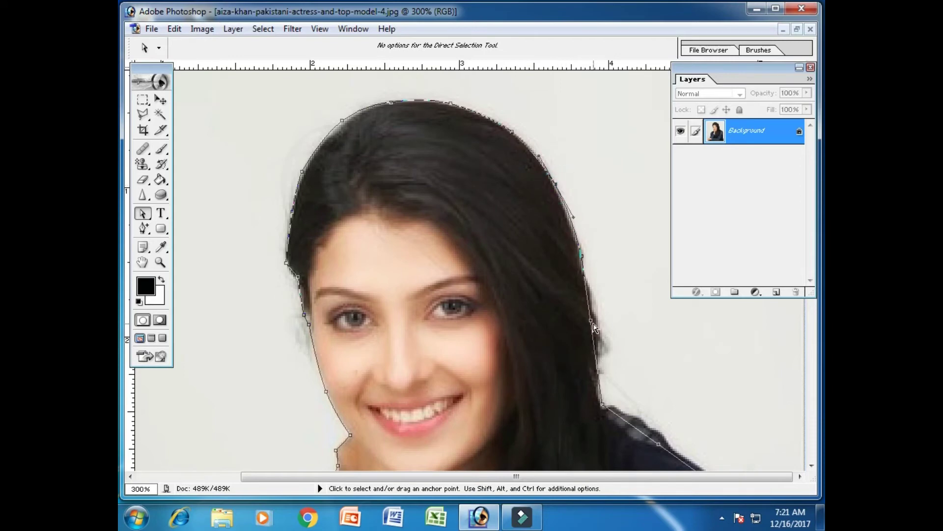
pyautogui.moveTo(590, 321); pyautogui.dragTo(598, 322)
# Insert an anchor point at the lower end of the hair just above the shoulder and fit it to the edge with the Direct Selection Tool
pyautogui.press('space')
pyautogui.moveTo(543, 337); pyautogui.dragTo(502, 210)
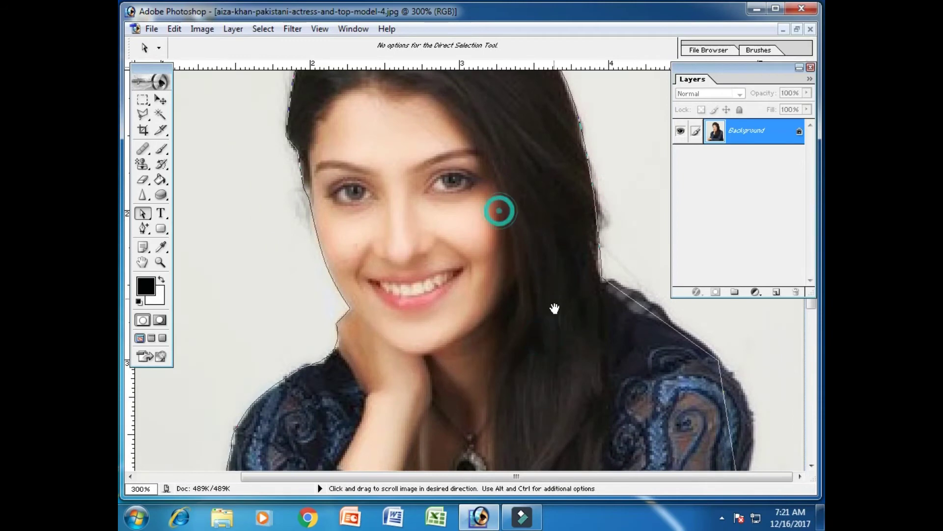
pyautogui.moveTo(554, 309); pyautogui.dragTo(475, 350)
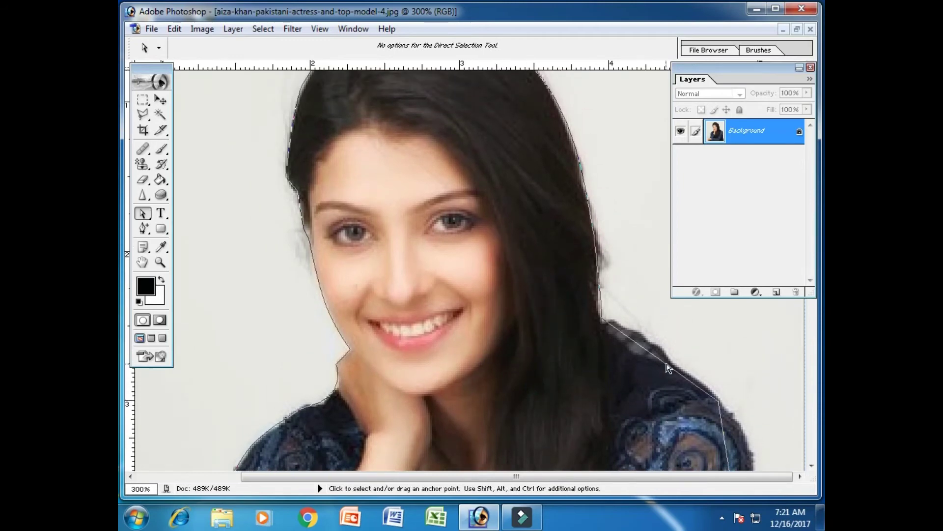
pyautogui.press('space')
pyautogui.moveTo(663, 374)
pyautogui.mouseDown()
pyautogui.moveTo(588, 257)
pyautogui.moveTo(559, 275)
pyautogui.moveTo(663, 362)
pyautogui.mouseUp()
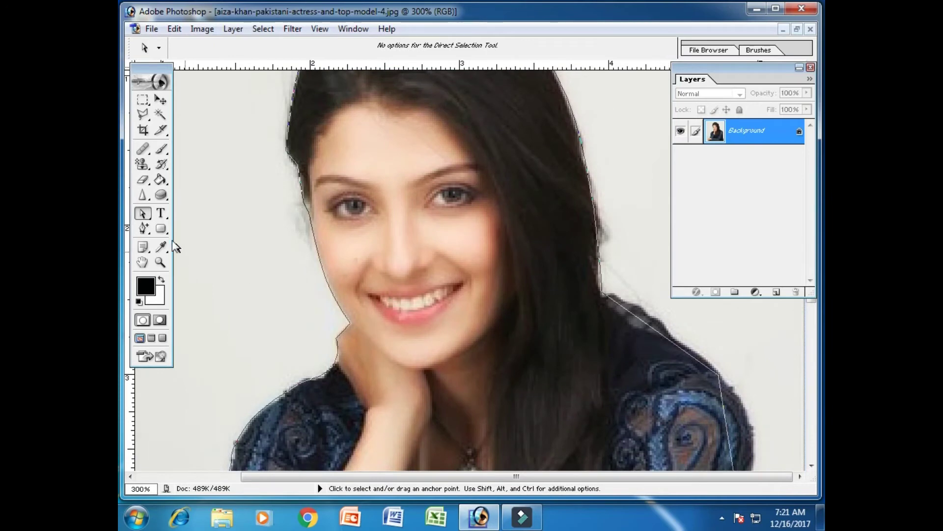
pyautogui.moveTo(143, 228); pyautogui.dragTo(187, 254)
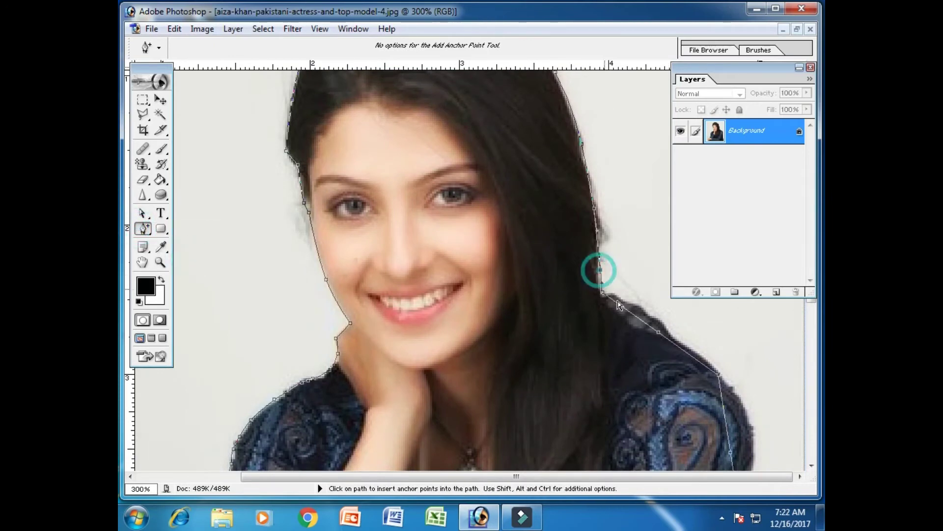
pyautogui.click(659, 331)
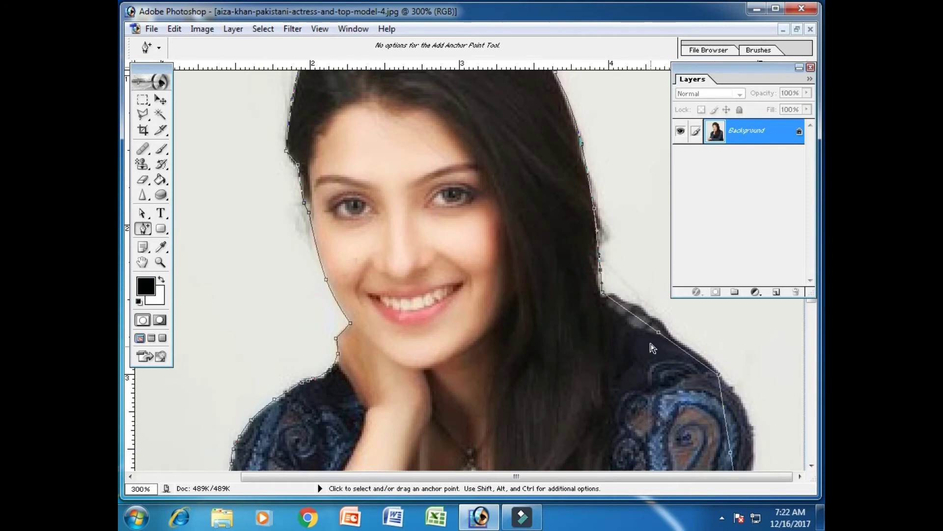
pyautogui.moveTo(142, 212); pyautogui.dragTo(185, 226)
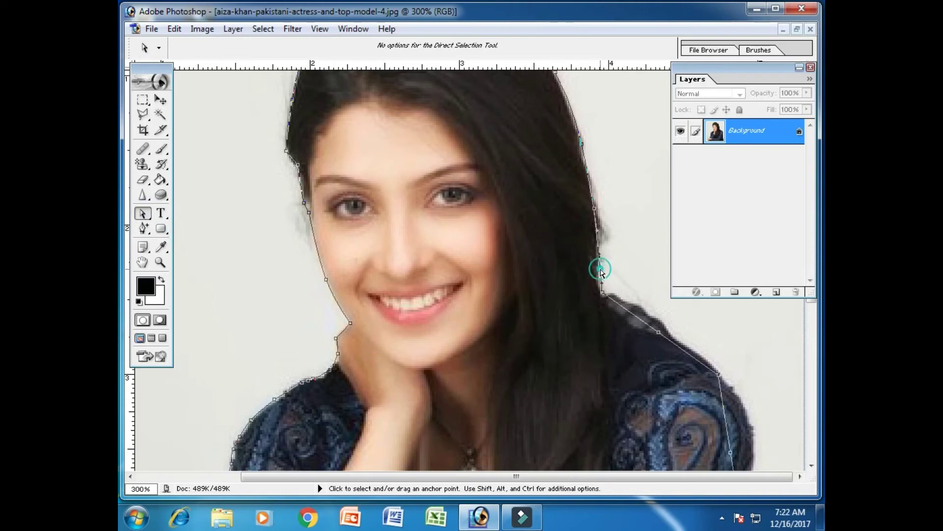
pyautogui.moveTo(601, 269); pyautogui.dragTo(599, 272)
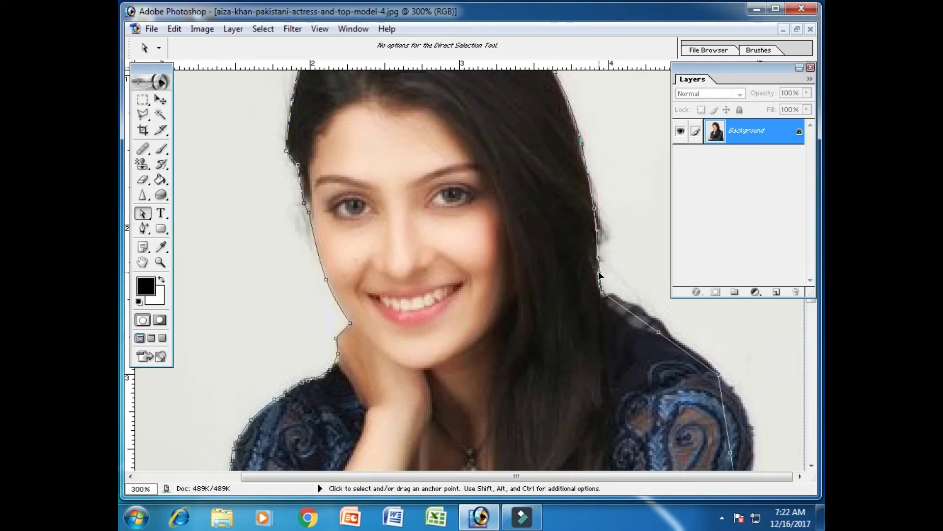
# Move the anchor points on the shoulder below the long hair and on the adjoining upper sleeve outward onto the garment's edge
pyautogui.moveTo(661, 334); pyautogui.dragTo(665, 326)
pyautogui.click(664, 326)
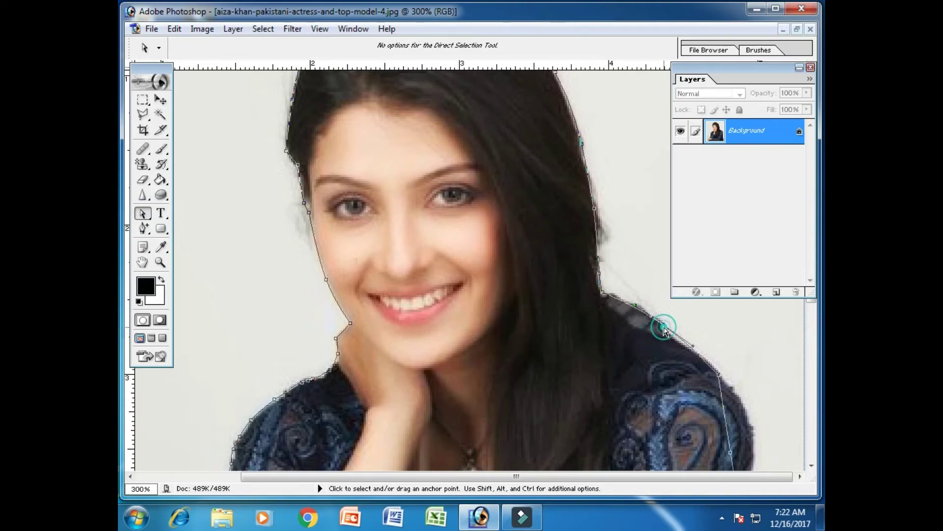
pyautogui.press('space')
pyautogui.moveTo(687, 400); pyautogui.dragTo(642, 314)
pyautogui.moveTo(686, 395); pyautogui.dragTo(676, 427)
pyautogui.moveTo(730, 401); pyautogui.dragTo(758, 382)
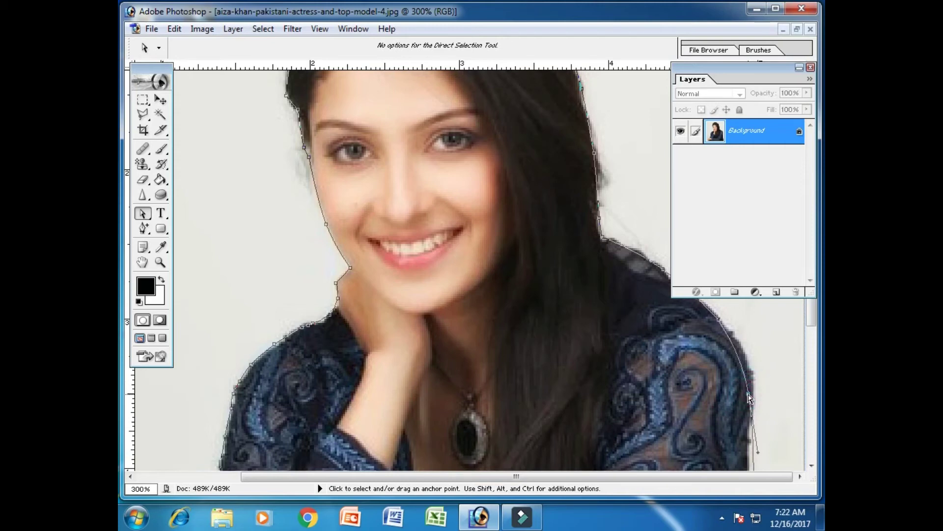
pyautogui.moveTo(750, 394); pyautogui.dragTo(750, 372)
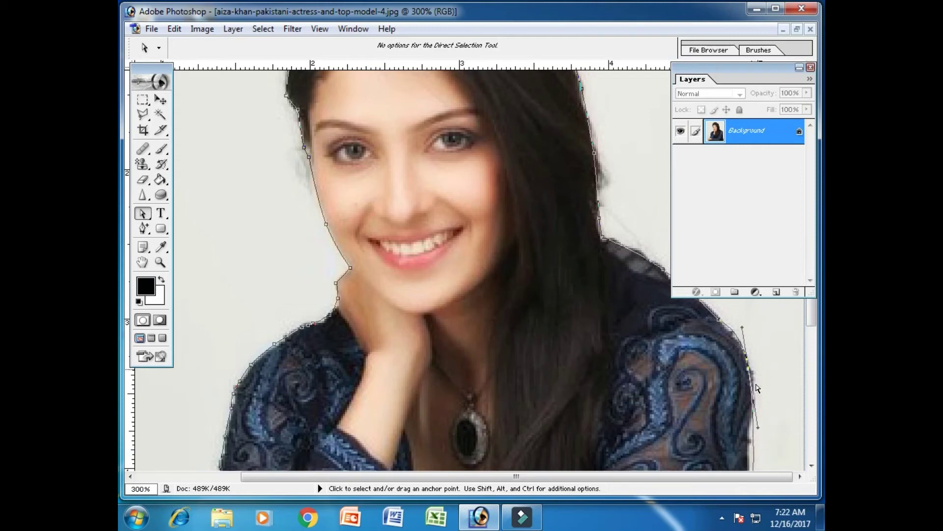
# Insert an anchor point on the lower garment edge below the long-hair side's sleeve and adjust it with the Direct Selection Tool
pyautogui.moveTo(688, 400); pyautogui.dragTo(652, 301)
pyautogui.moveTo(662, 407); pyautogui.dragTo(636, 301)
pyautogui.click(644, 412)
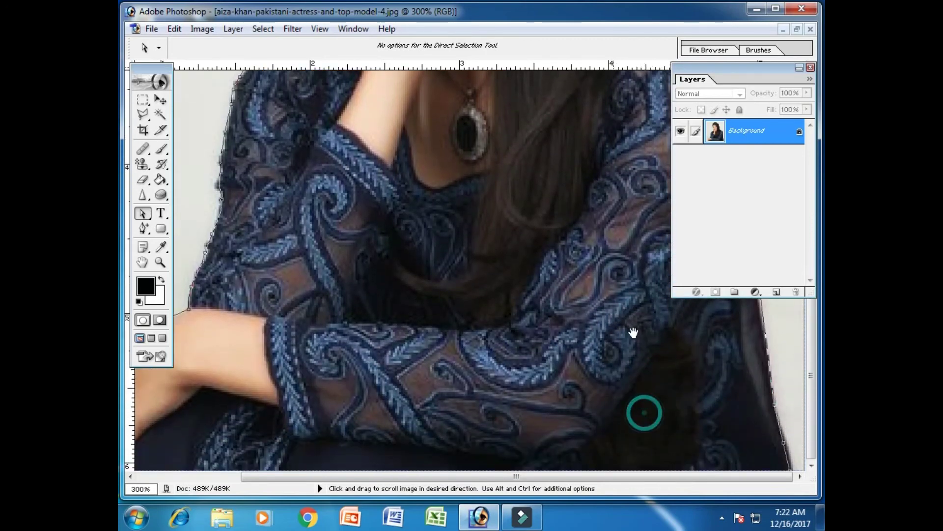
pyautogui.click(784, 444)
pyautogui.moveTo(740, 393); pyautogui.dragTo(729, 480)
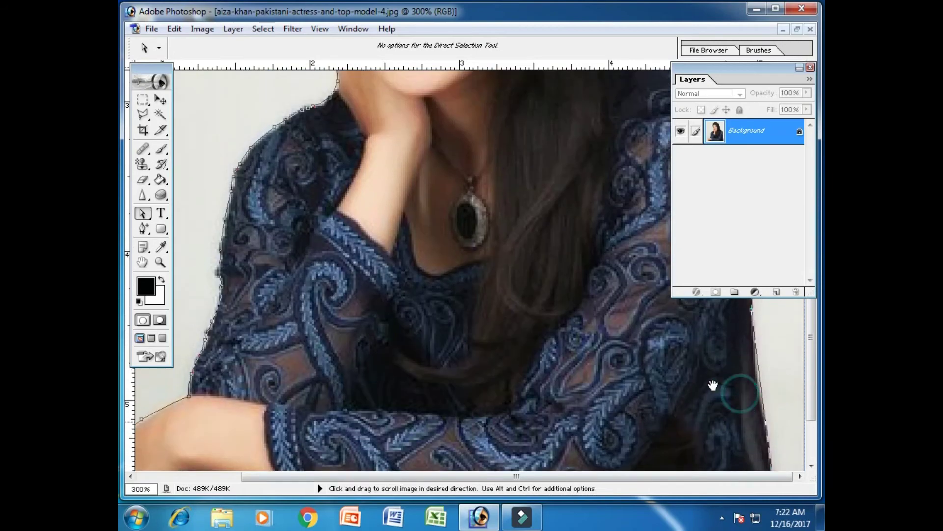
pyautogui.moveTo(713, 386); pyautogui.dragTo(707, 411)
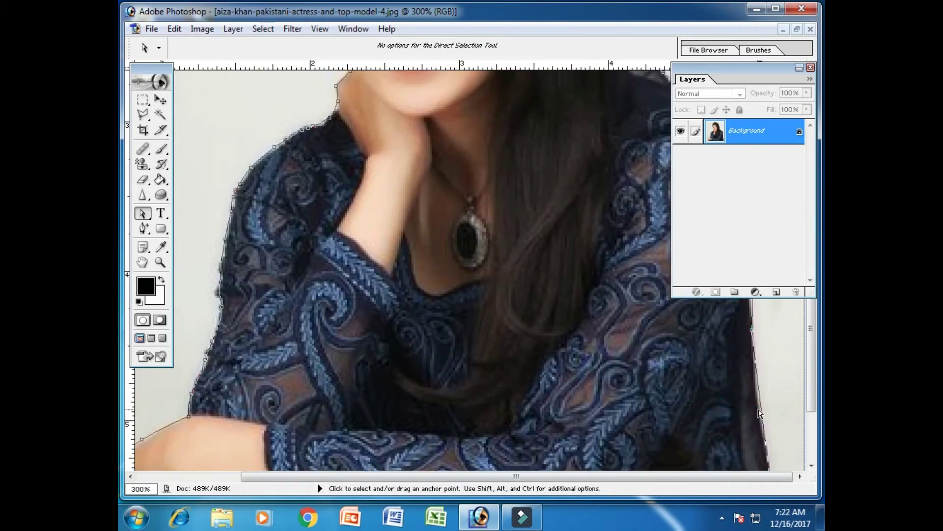
pyautogui.click(761, 415)
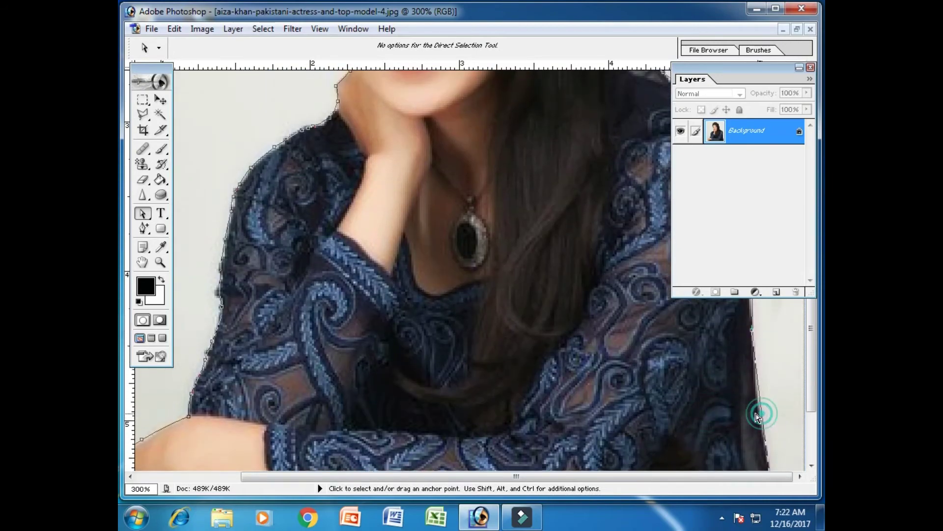
pyautogui.click(143, 228)
pyautogui.click(200, 252)
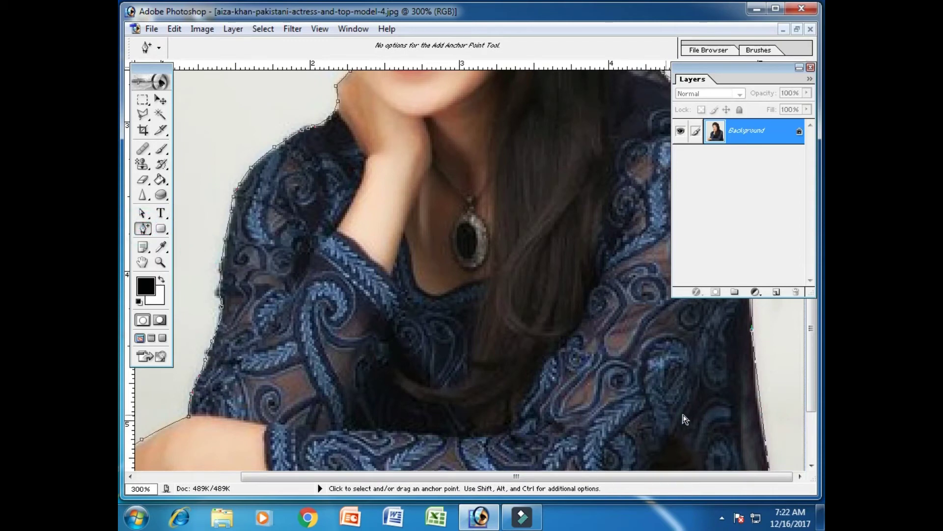
pyautogui.click(761, 409)
pyautogui.click(142, 215)
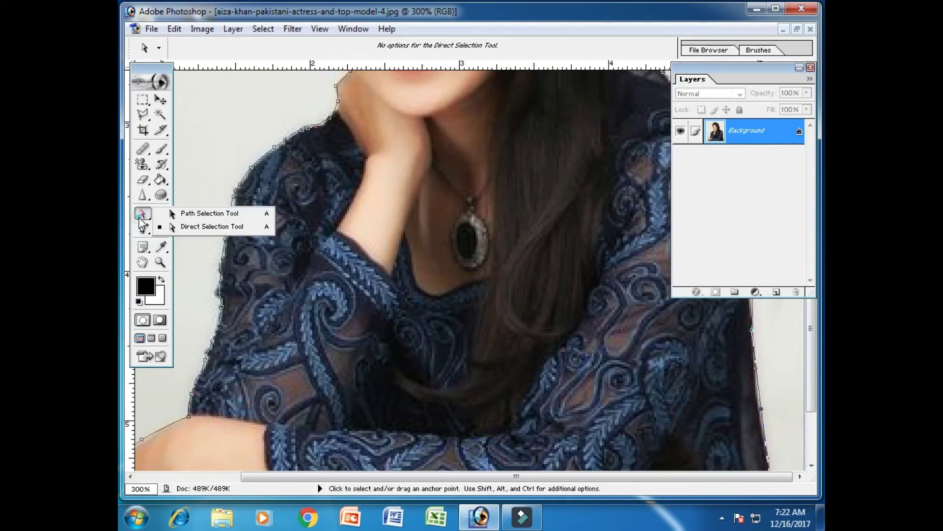
pyautogui.click(182, 228)
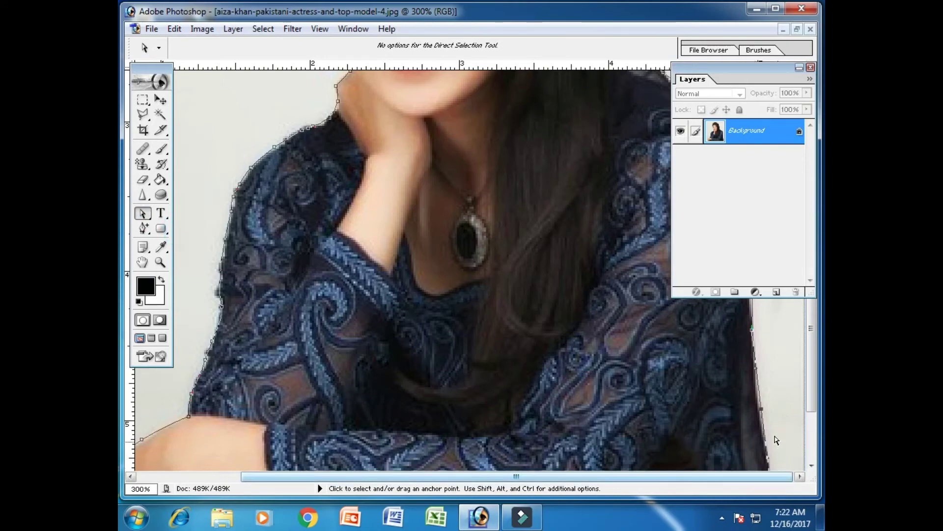
pyautogui.click(762, 409)
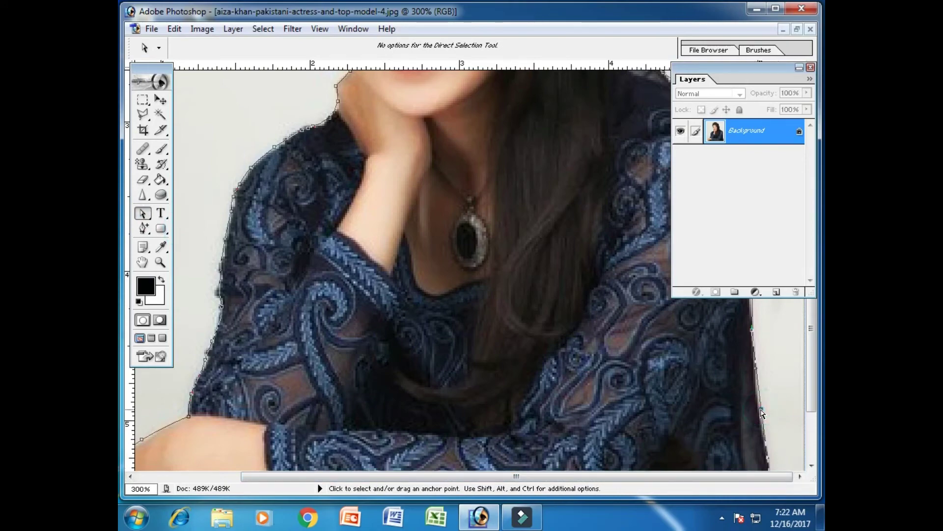
# Insert an anchor point midway down the sleeve on the long-hair side and move it slightly inward onto the fabric's edge
pyautogui.moveTo(705, 366)
pyautogui.mouseDown()
pyautogui.moveTo(695, 458)
pyautogui.moveTo(676, 411)
pyautogui.mouseUp()
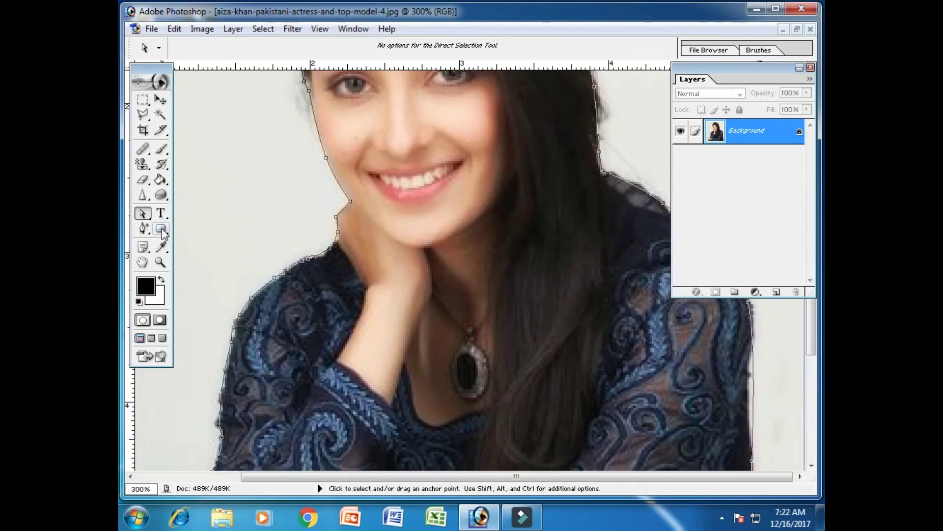
pyautogui.click(142, 231)
pyautogui.click(203, 259)
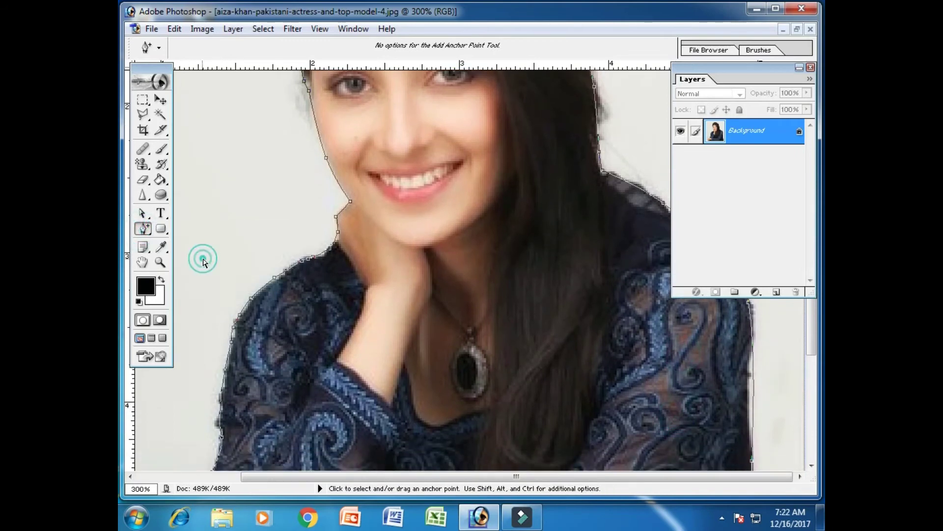
pyautogui.click(753, 396)
pyautogui.click(142, 213)
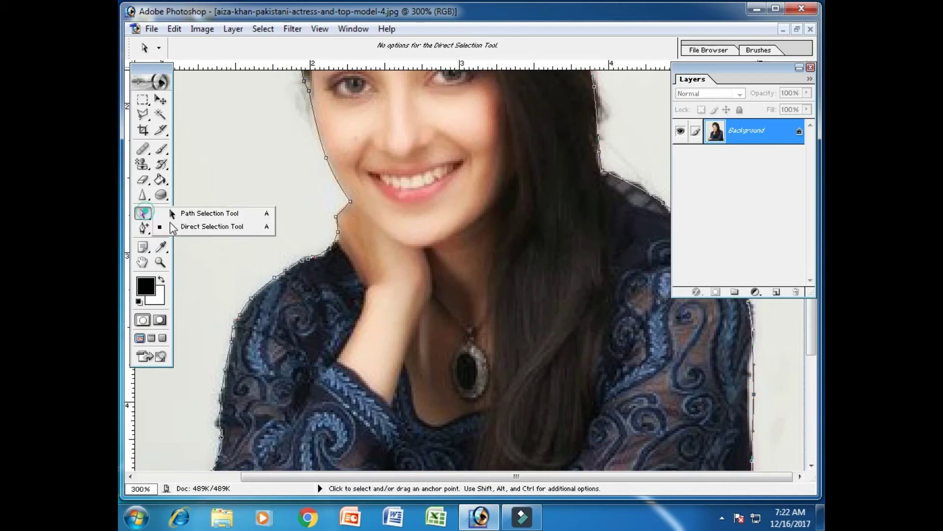
pyautogui.click(173, 227)
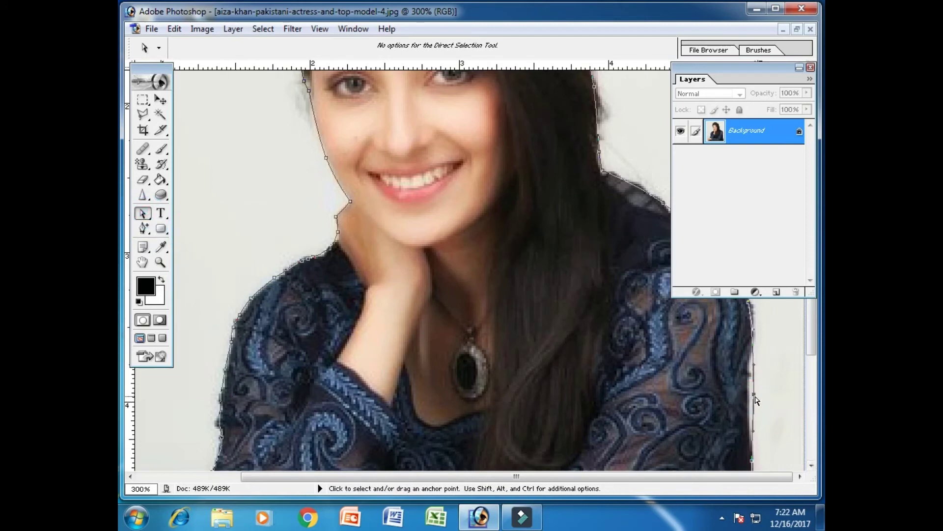
pyautogui.moveTo(754, 394); pyautogui.dragTo(748, 394)
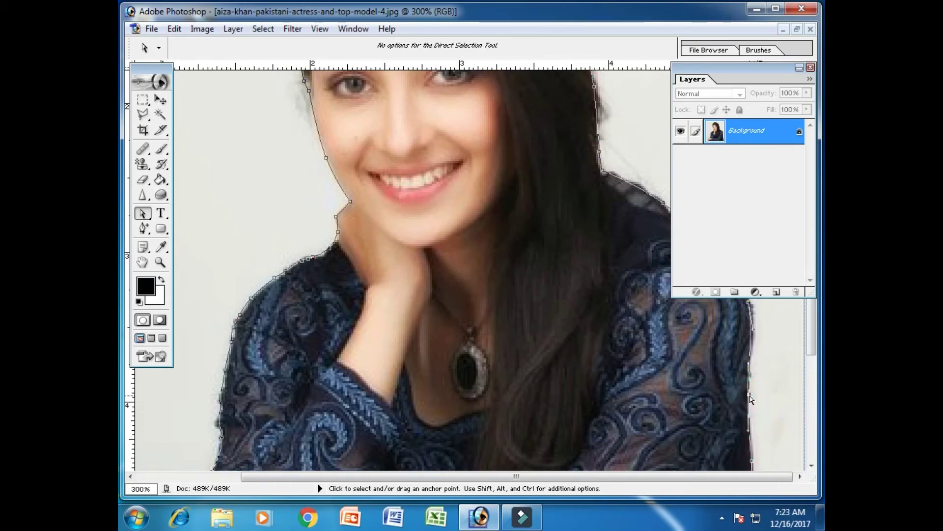
pyautogui.click(749, 395)
# Adjust the upper direction handle of the sleeve's anchor point below the shoulder so the curve hugs the shoulder
pyautogui.press('space')
pyautogui.moveTo(701, 330); pyautogui.dragTo(671, 434)
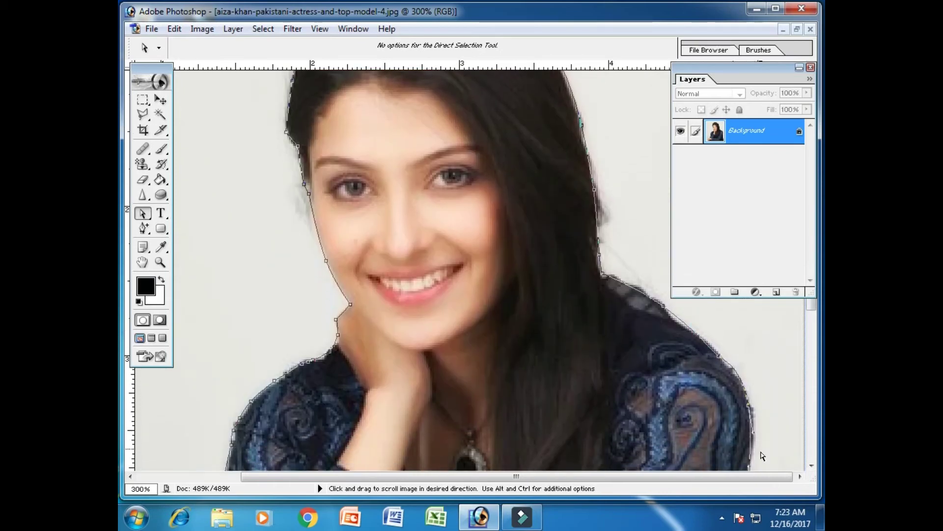
pyautogui.click(752, 404)
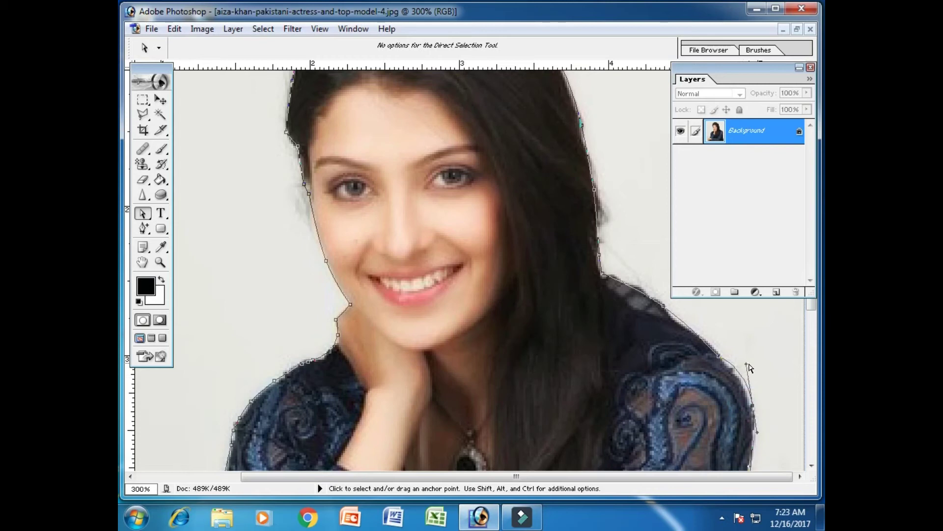
pyautogui.moveTo(746, 364); pyautogui.dragTo(741, 365)
pyautogui.click(741, 365)
# Examine the traced path around the whole figure, from the hair down to the resting hand
pyautogui.press('space')
pyautogui.moveTo(598, 320); pyautogui.dragTo(592, 433)
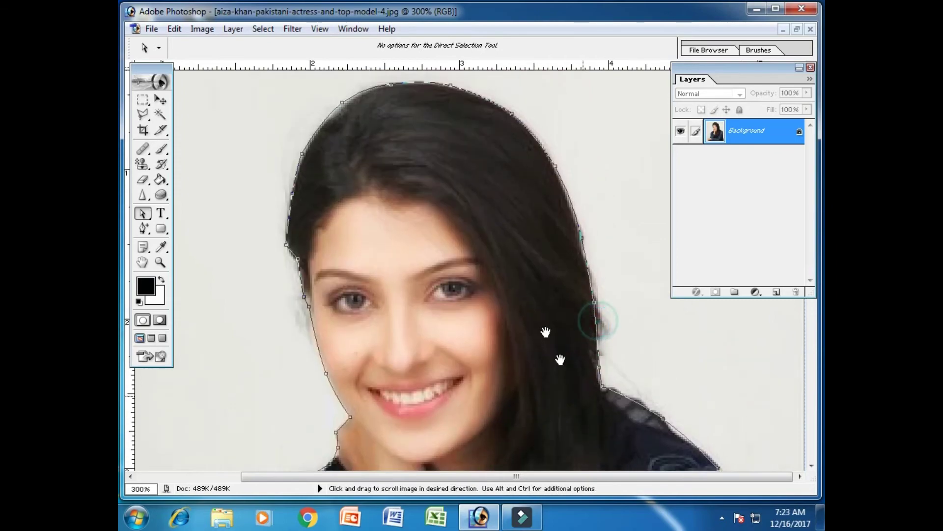
pyautogui.moveTo(523, 281); pyautogui.dragTo(544, 382)
pyautogui.moveTo(516, 329); pyautogui.dragTo(531, 158)
pyautogui.moveTo(487, 383); pyautogui.dragTo(512, 204)
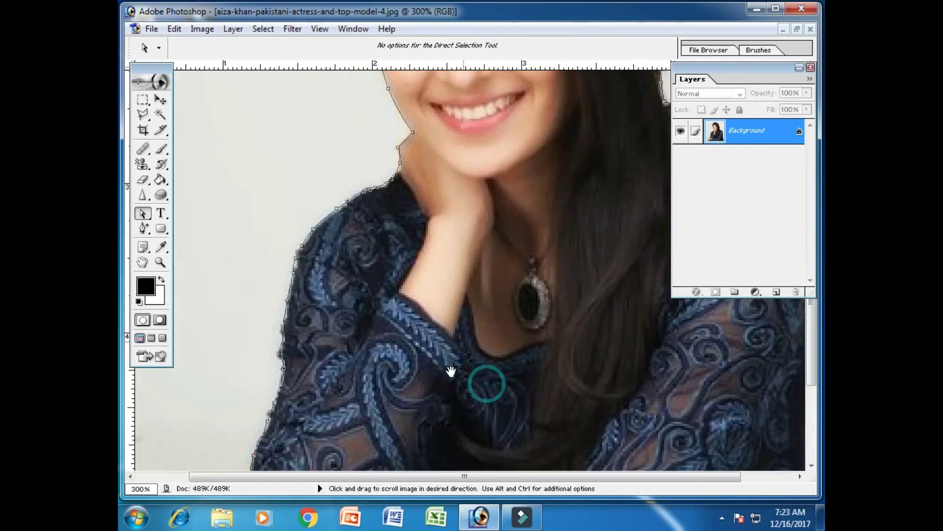
pyautogui.moveTo(450, 370); pyautogui.dragTo(496, 198)
pyautogui.moveTo(456, 344); pyautogui.dragTo(478, 256)
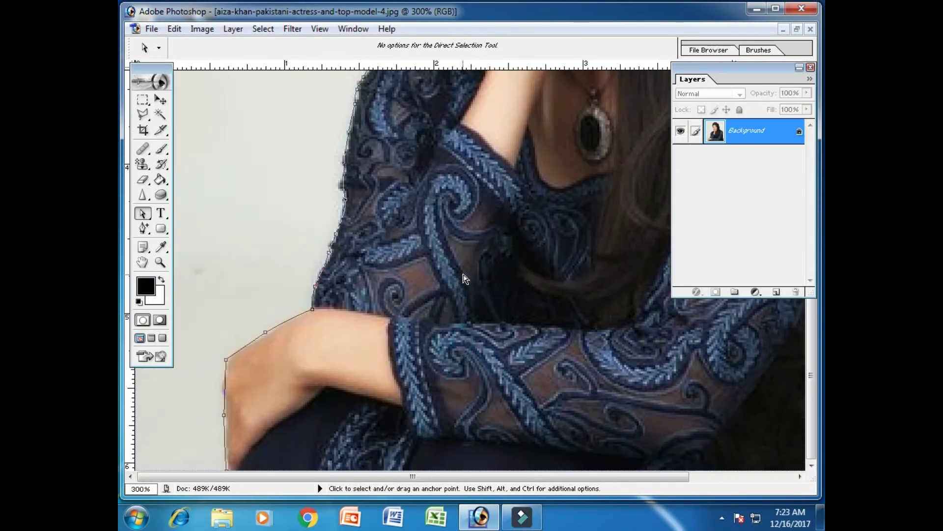
pyautogui.hotkey('ctrl', '-')
pyautogui.hotkey('ctrl', '-')
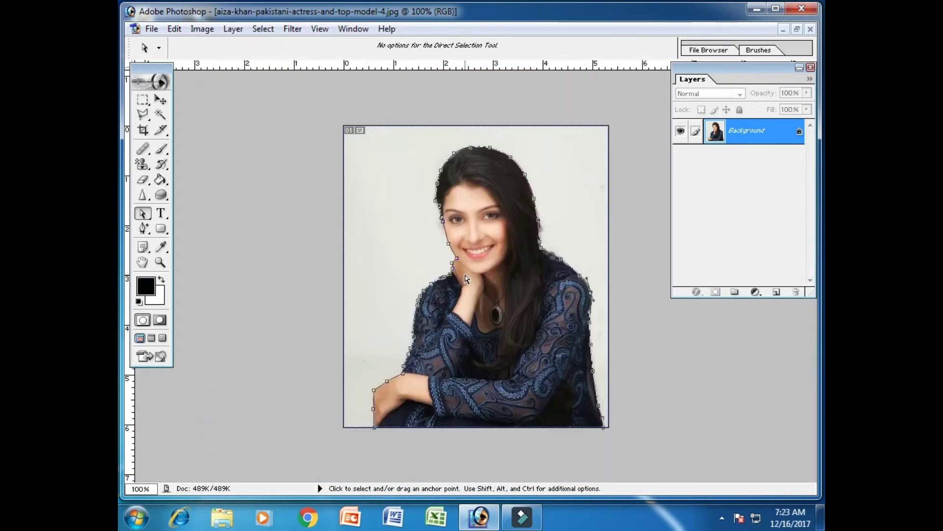
pyautogui.hotkey('ctrl', '+')
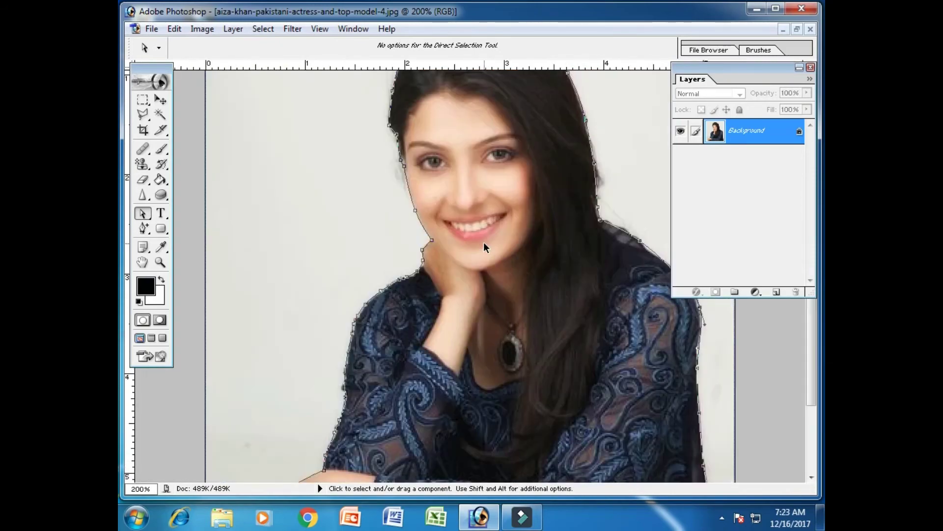
# Convert the closed path around the woman into a selection with Make Selection
pyautogui.rightClick(494, 245)
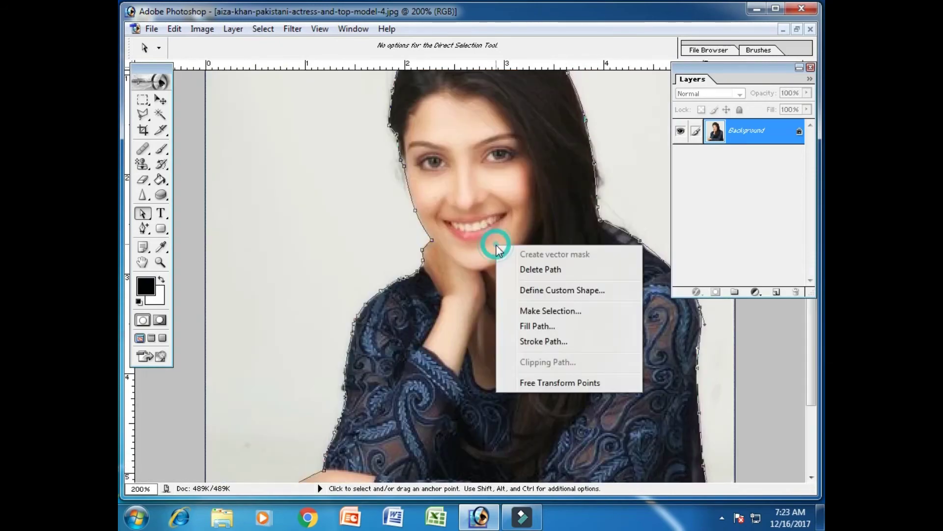
pyautogui.click(569, 311)
pyautogui.click(537, 204)
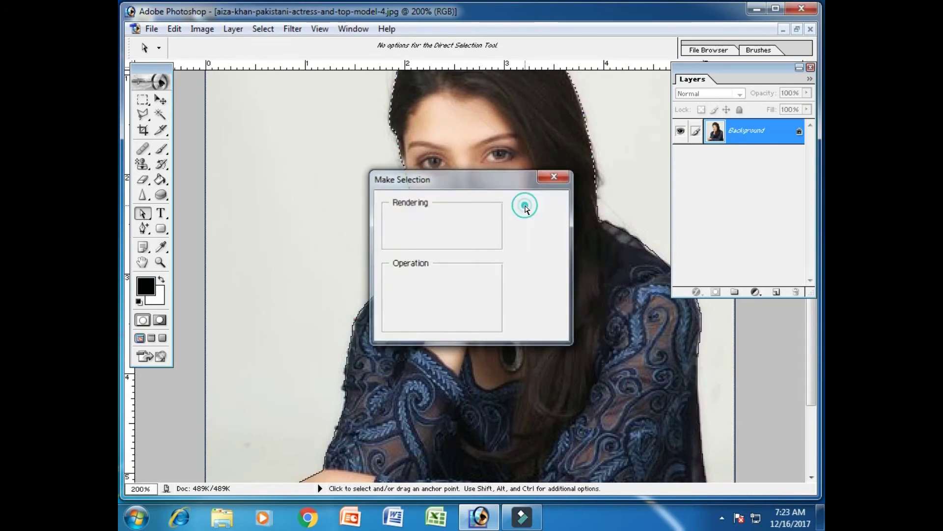
# Cut the selected woman out of the photo
pyautogui.hotkey('ctrl', '-')
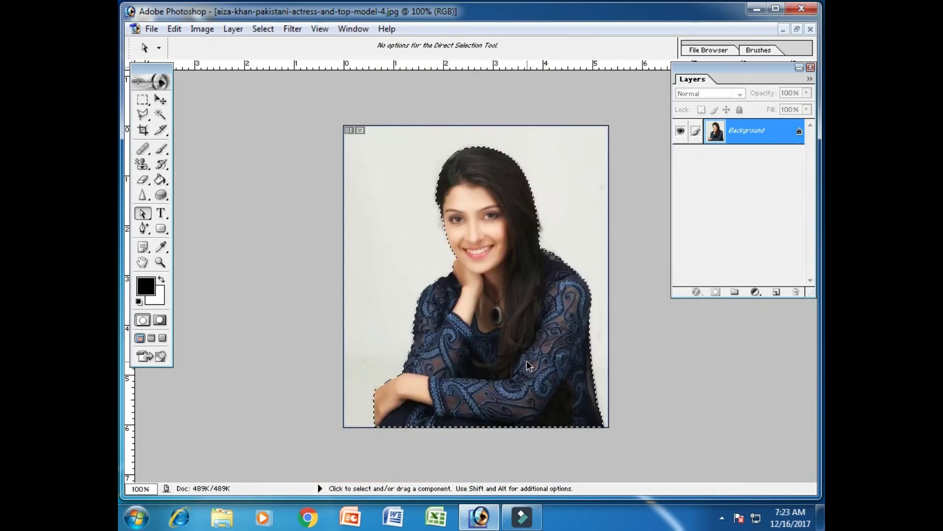
pyautogui.hotkey('ctrl', '+')
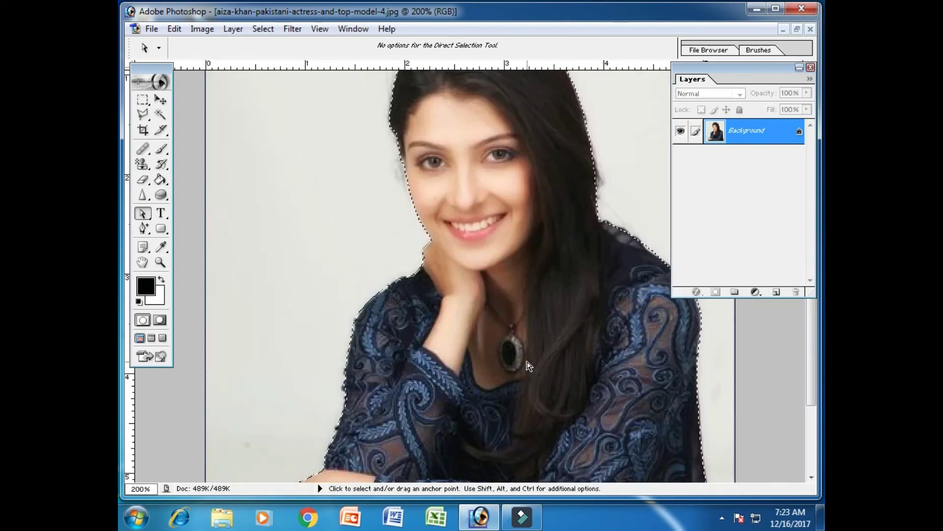
pyautogui.rightClick(503, 299)
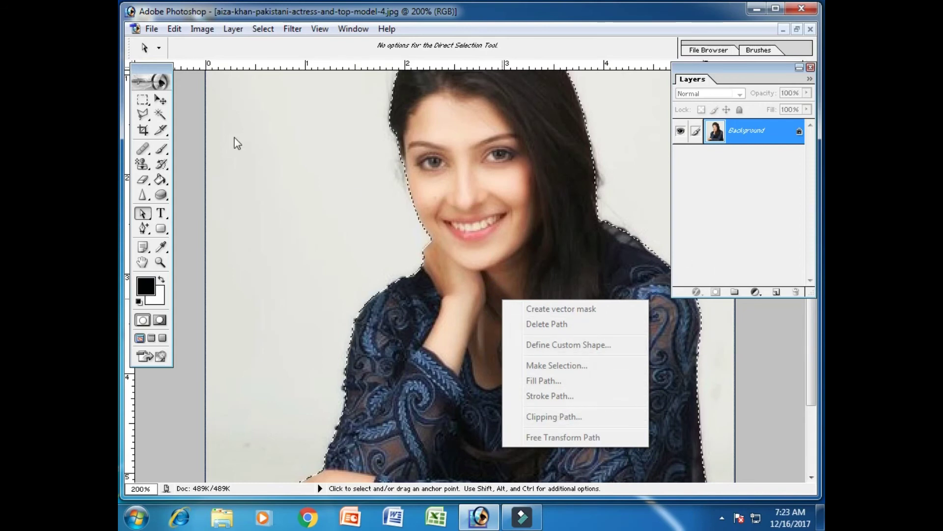
pyautogui.click(499, 18)
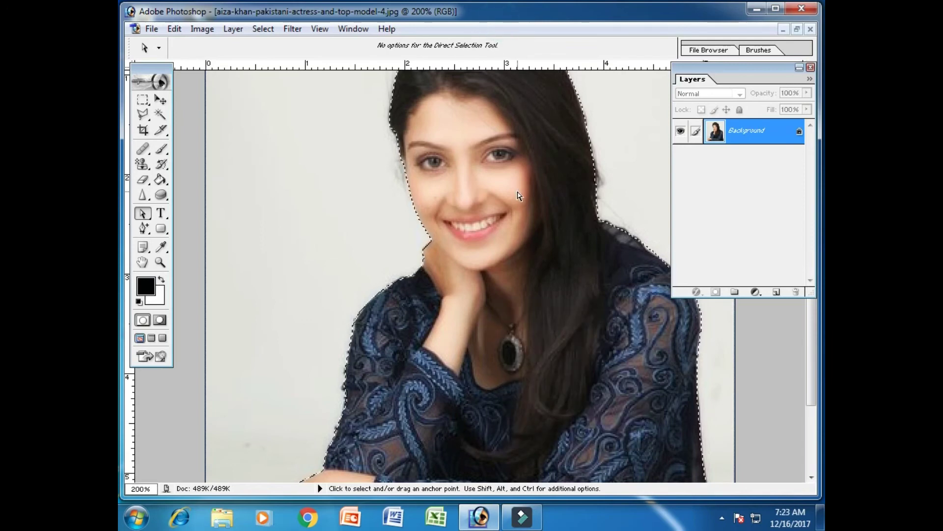
pyautogui.hotkey('ctrl', '-')
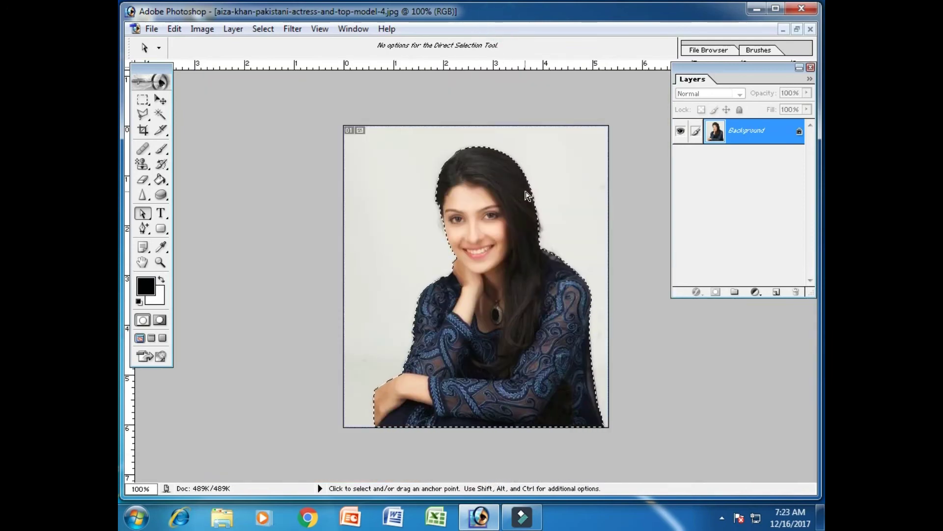
pyautogui.click(173, 29)
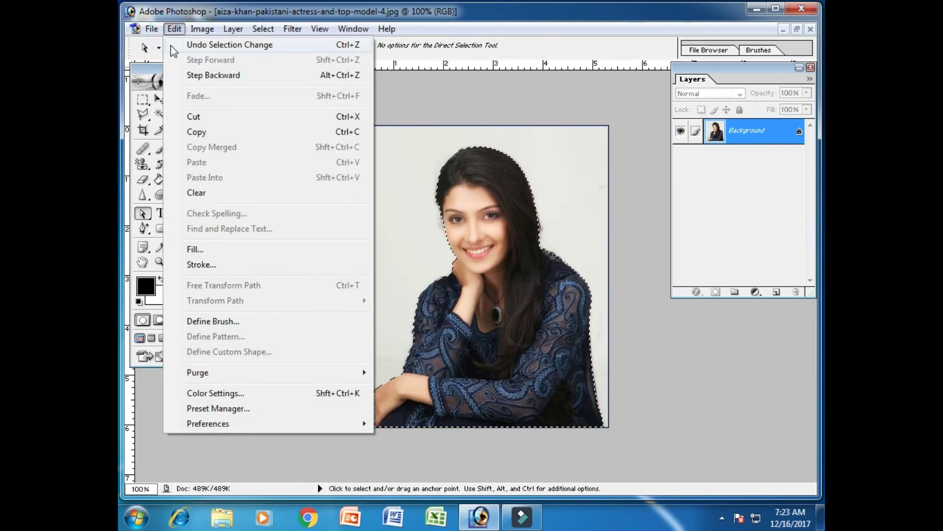
pyautogui.click(203, 118)
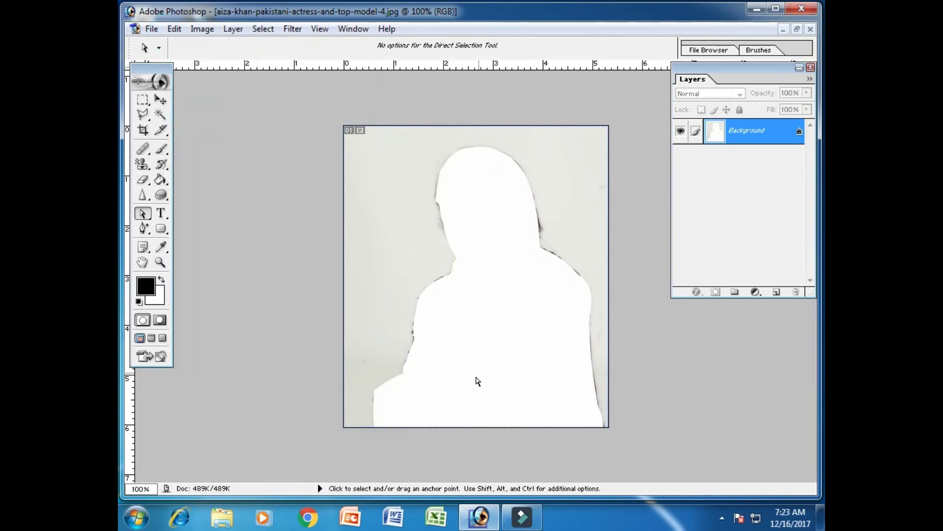
# Open the 3387-turf-houses image from the Sindri folder inside All Wallpapars
pyautogui.click(797, 30)
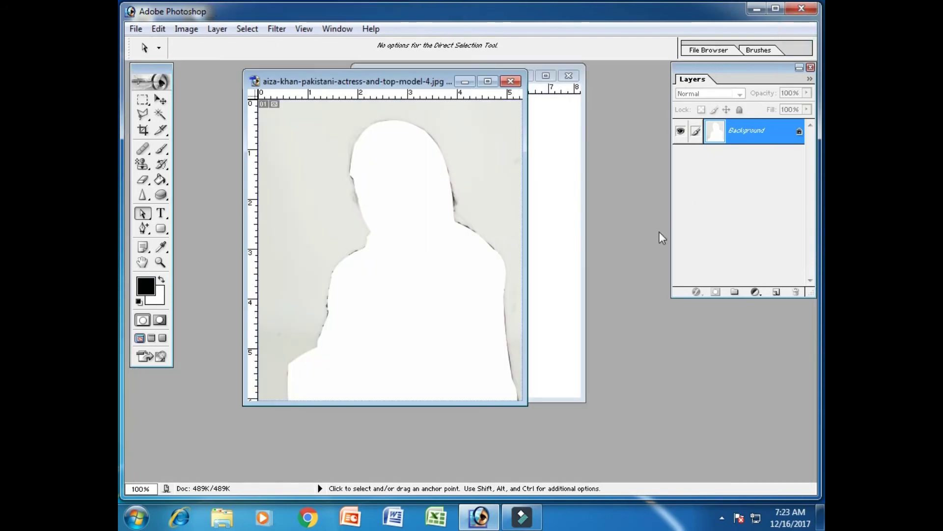
pyautogui.doubleClick(641, 190)
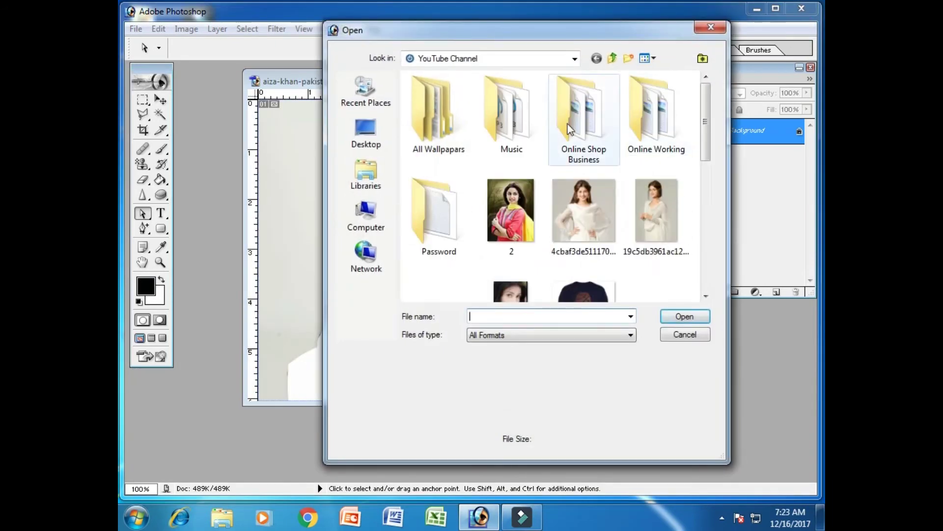
pyautogui.doubleClick(435, 118)
pyautogui.click(465, 103)
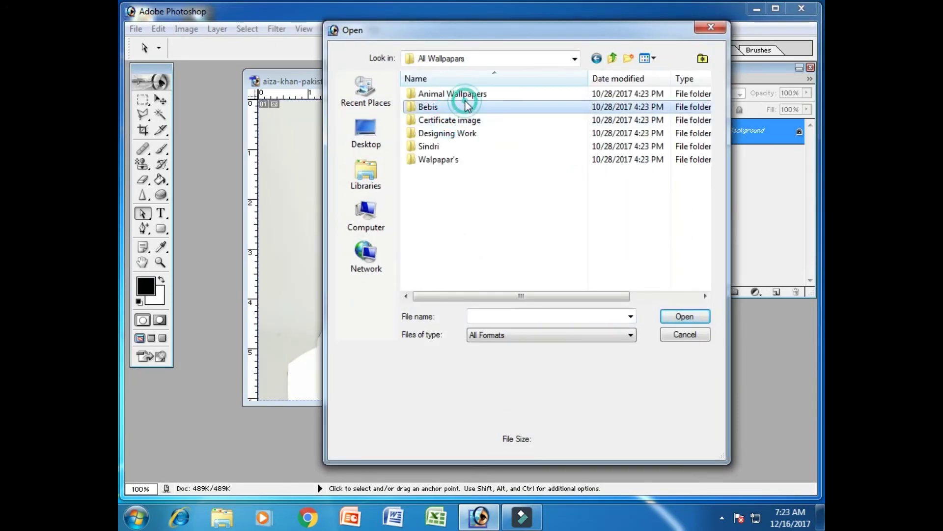
pyautogui.doubleClick(465, 96)
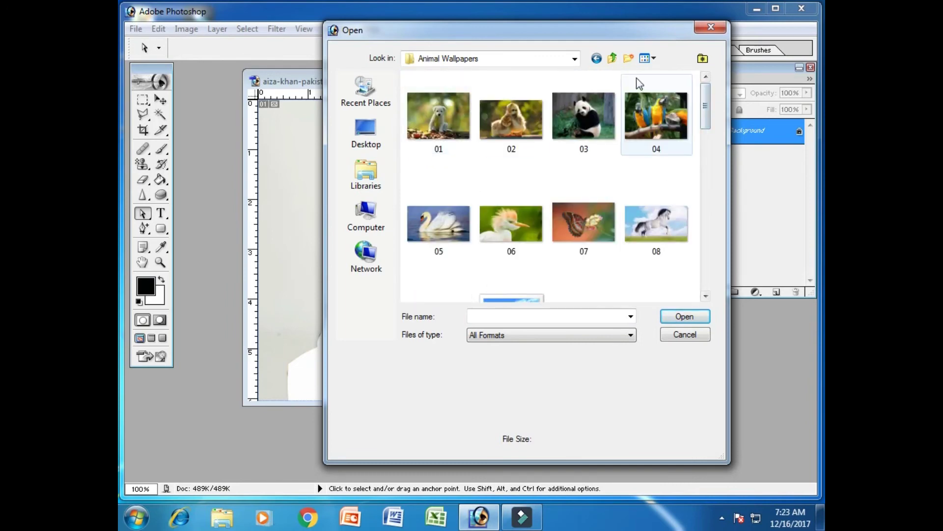
pyautogui.click(612, 59)
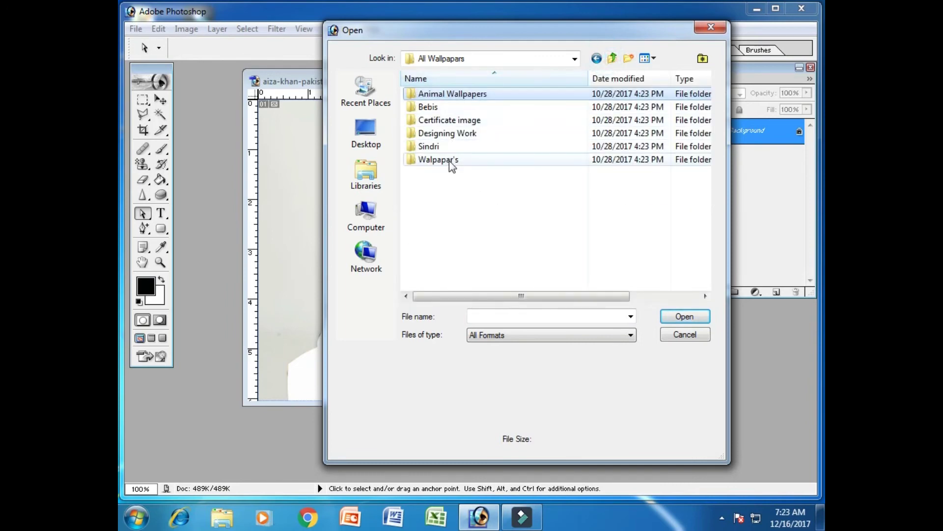
pyautogui.click(447, 147)
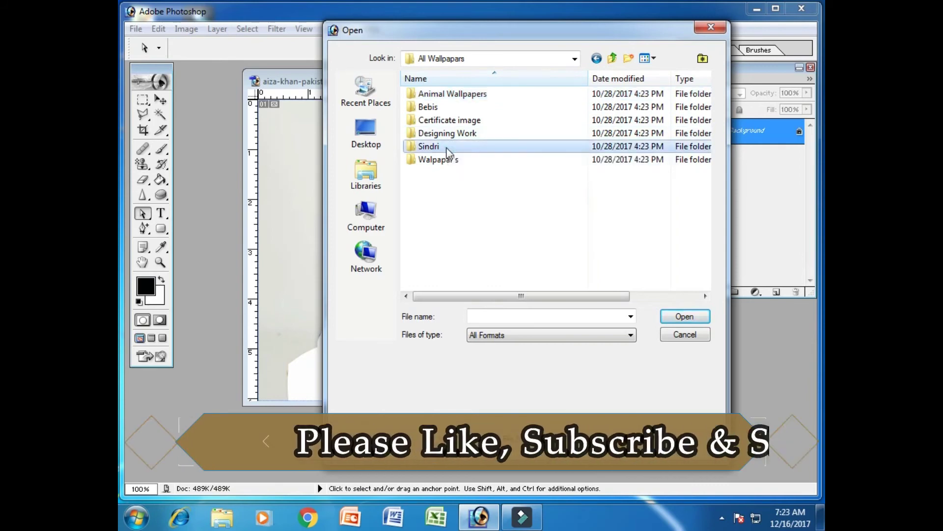
pyautogui.doubleClick(446, 148)
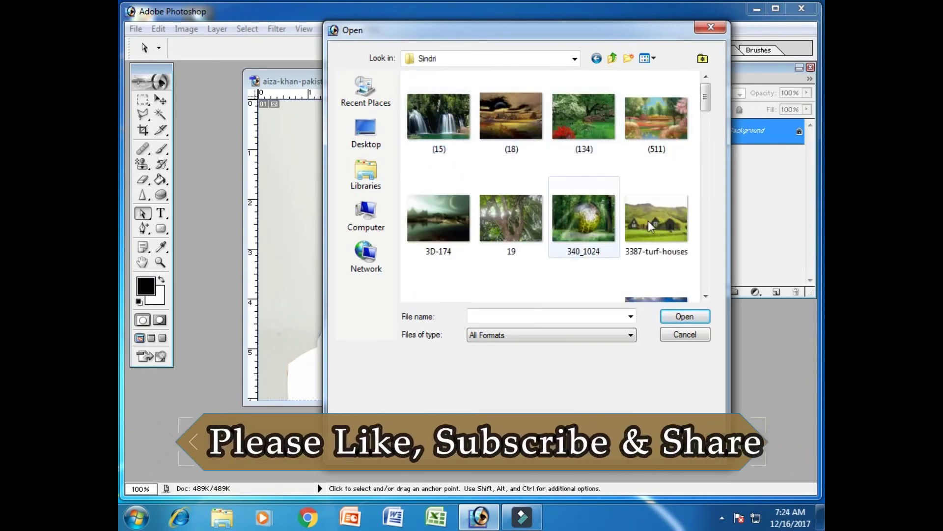
pyautogui.click(667, 220)
pyautogui.click(703, 322)
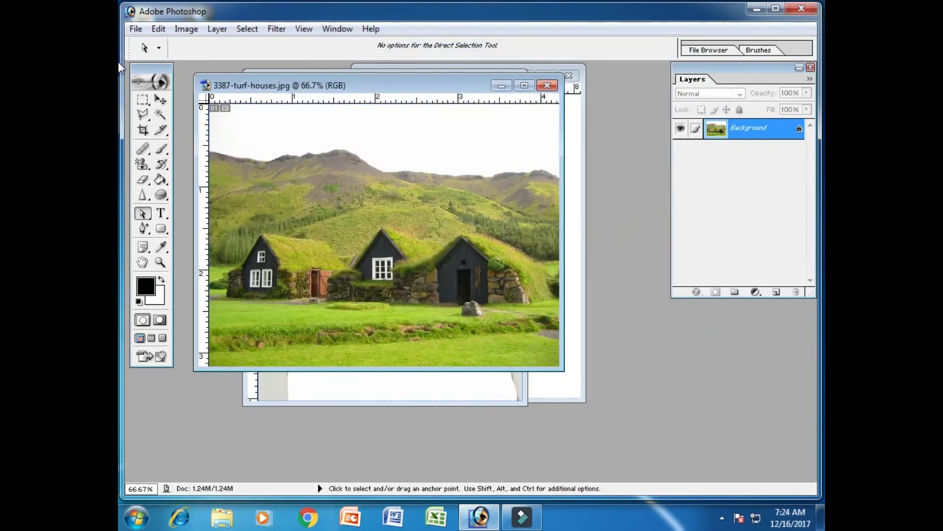
# Paste the cut-out woman into the turf-houses image and move her to the lower-right corner of the scene
pyautogui.click(158, 29)
pyautogui.click(207, 160)
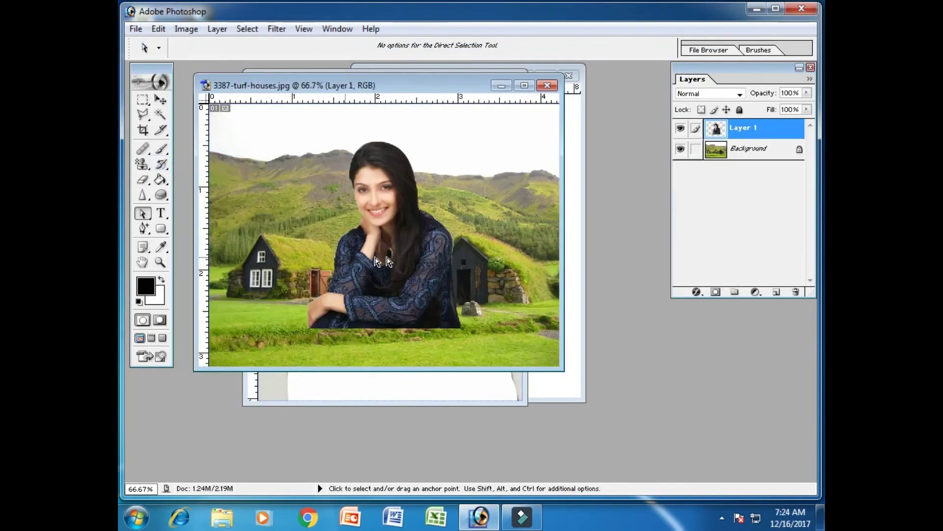
pyautogui.click(160, 99)
pyautogui.moveTo(397, 290); pyautogui.dragTo(480, 322)
# Set the photo and turf-houses windows apart, step the original photo back to before the cut and deselect the woman
pyautogui.moveTo(318, 77); pyautogui.dragTo(627, 247)
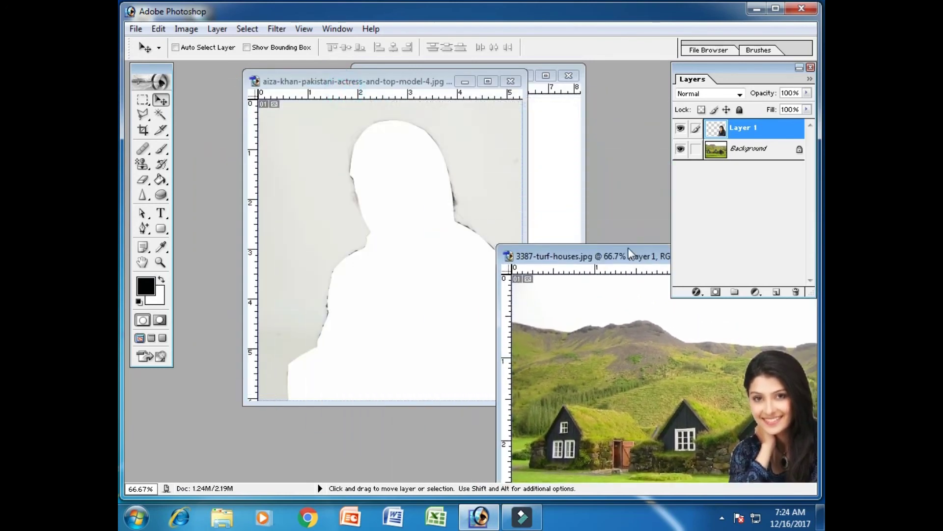
pyautogui.click(488, 181)
pyautogui.moveTo(396, 83); pyautogui.dragTo(356, 86)
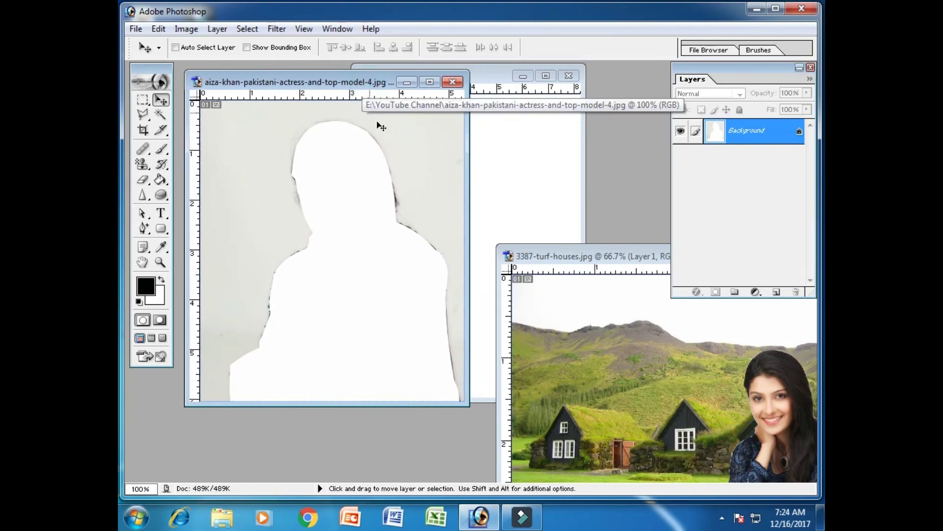
pyautogui.click(158, 30)
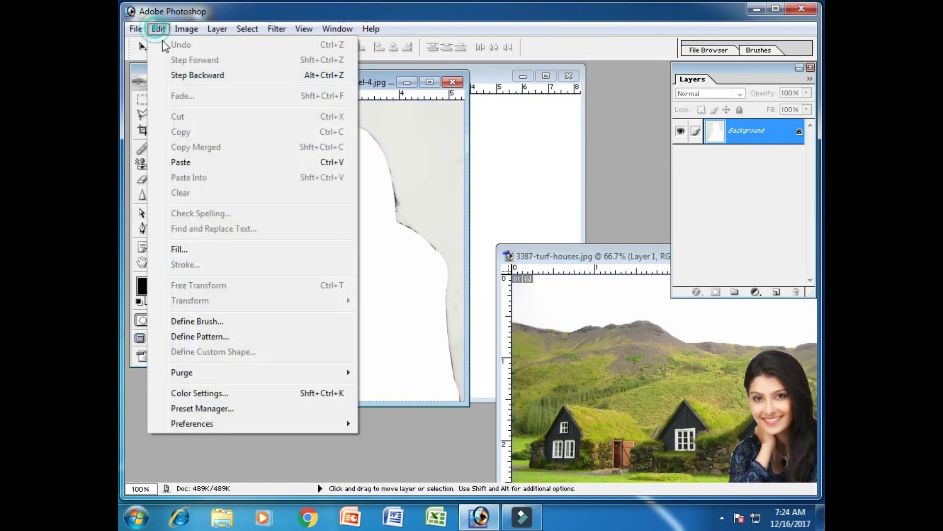
pyautogui.click(193, 76)
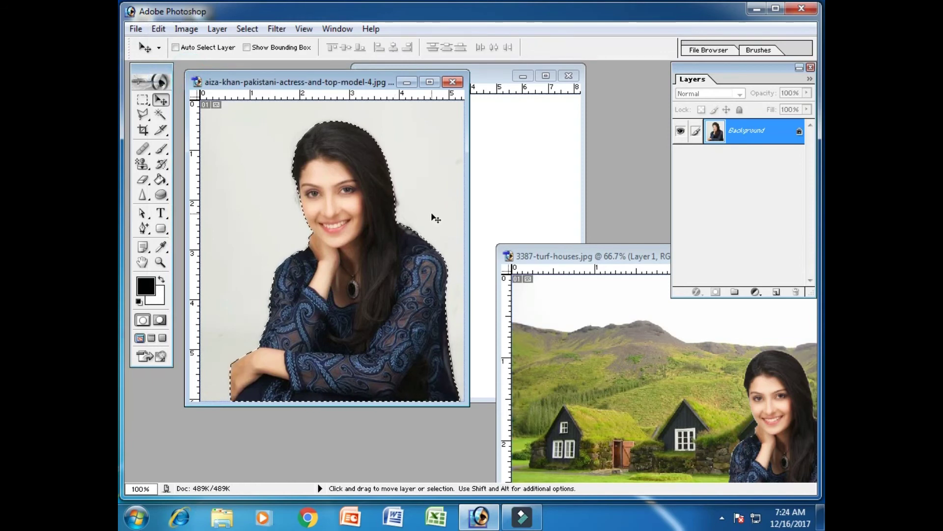
pyautogui.hotkey('ctrl', 'd')
# Bring the blank Untitled-1 document to the front and position its window clear of the other images
pyautogui.click(588, 255)
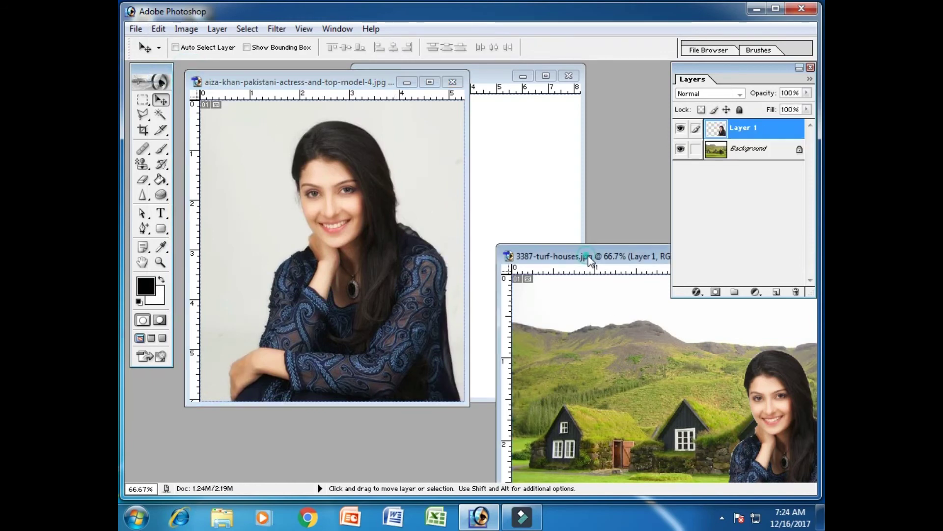
pyautogui.click(379, 219)
pyautogui.click(146, 230)
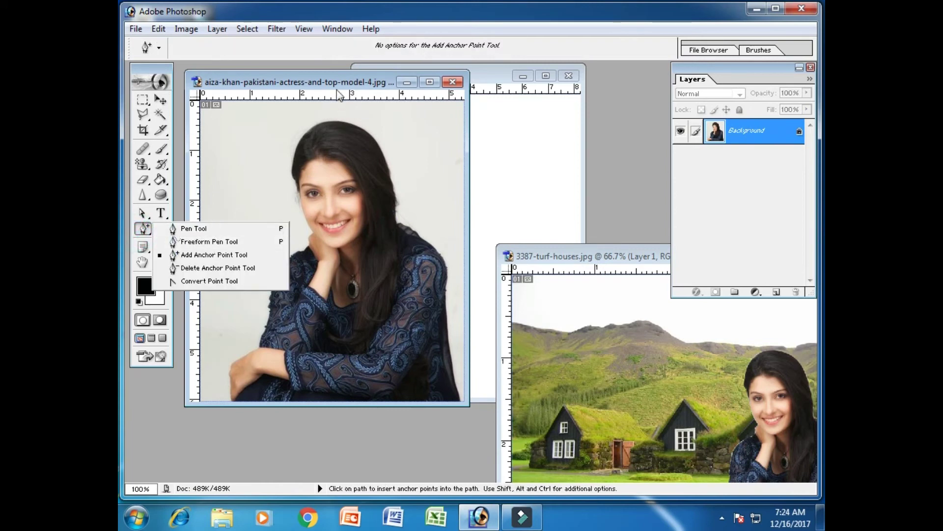
pyautogui.moveTo(345, 84); pyautogui.dragTo(335, 84)
pyautogui.moveTo(486, 80); pyautogui.dragTo(416, 75)
# Draw a closed, irregular four-sided path with the Pen tool across most of the blank Untitled-1 canvas
pyautogui.click(149, 230)
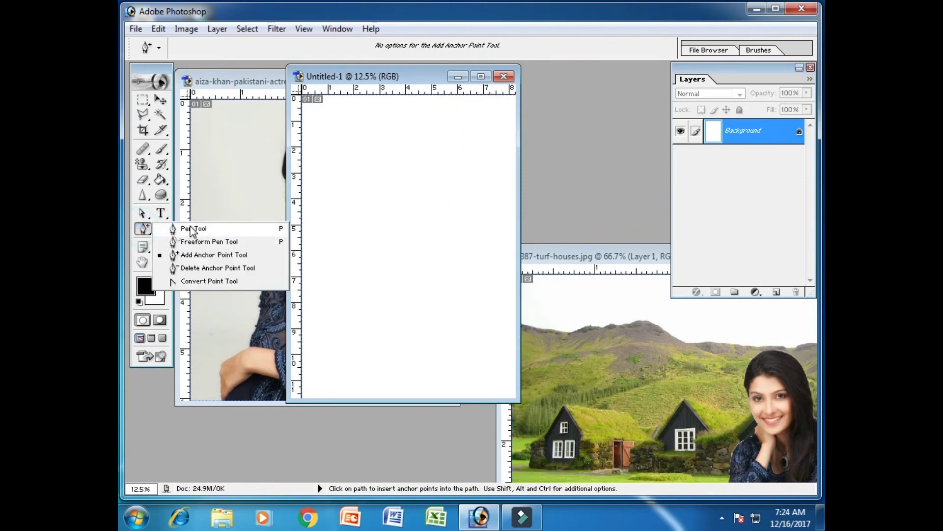
pyautogui.click(194, 230)
pyautogui.click(336, 203)
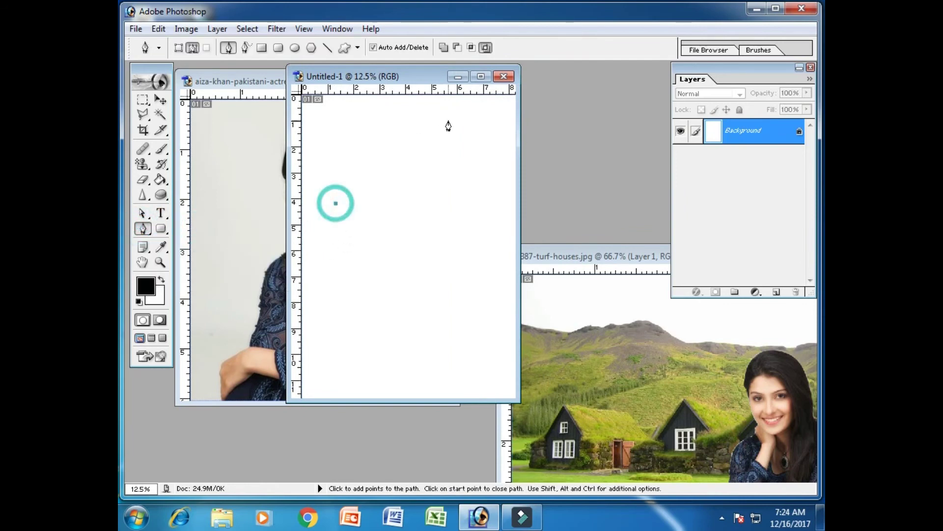
pyautogui.click(448, 121)
pyautogui.click(498, 321)
pyautogui.click(389, 336)
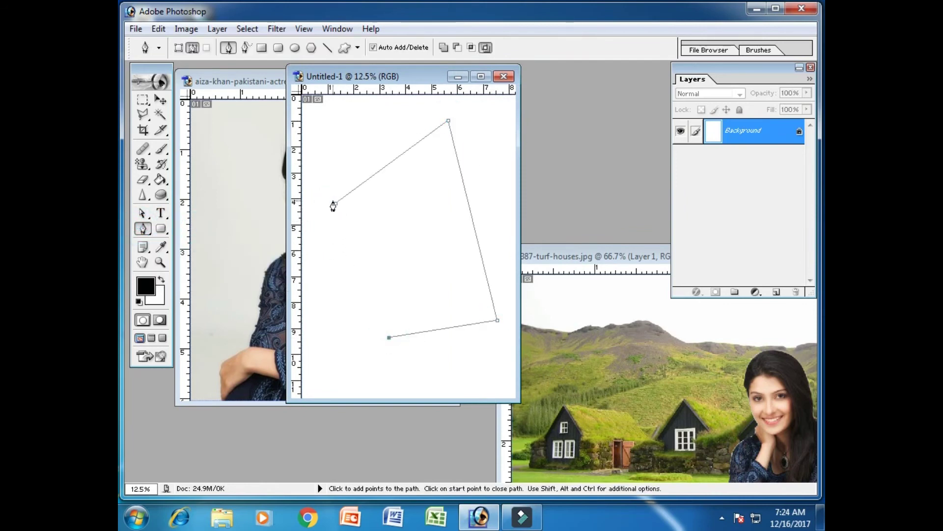
pyautogui.click(335, 203)
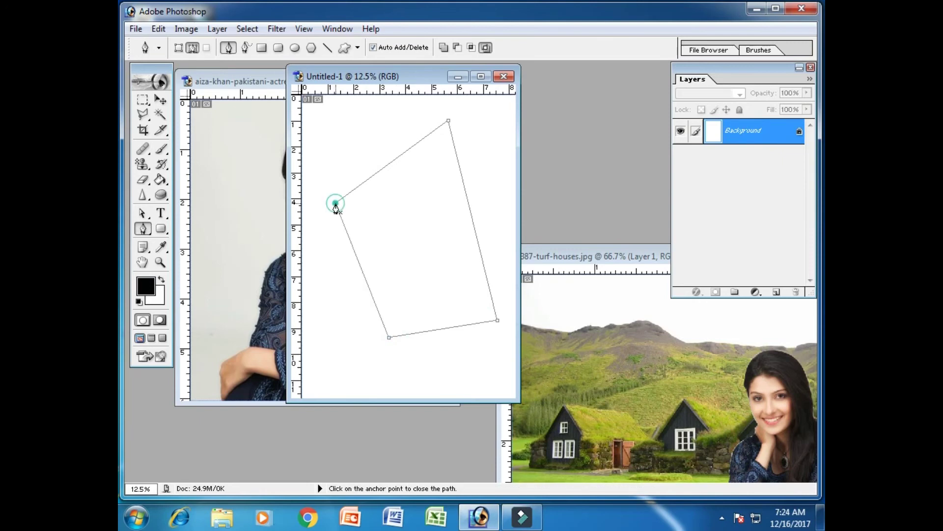
# Try to convert the four-sided path into a selection with Make Selection
pyautogui.rightClick(380, 201)
pyautogui.click(444, 269)
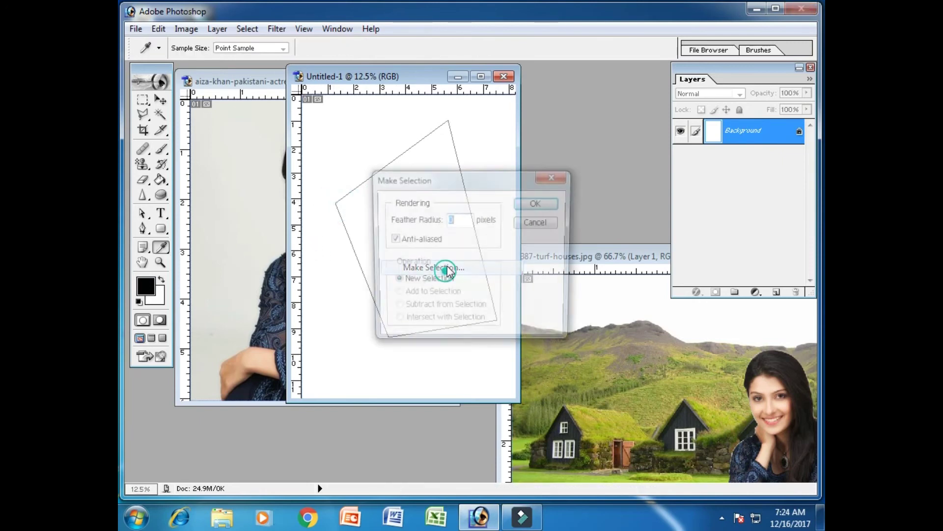
pyautogui.click(544, 208)
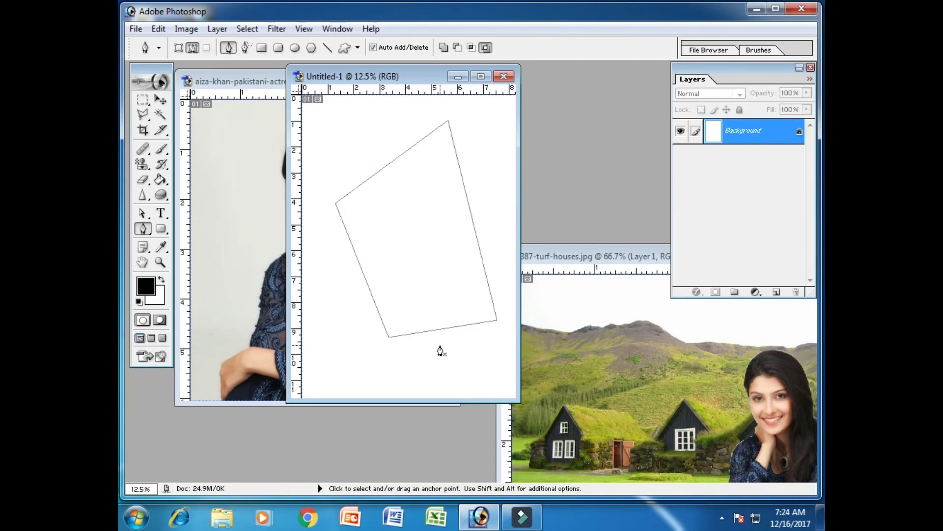
# Add one anchor point near the middle of each of the path's four sides with the Add Anchor Point tool
pyautogui.click(144, 229)
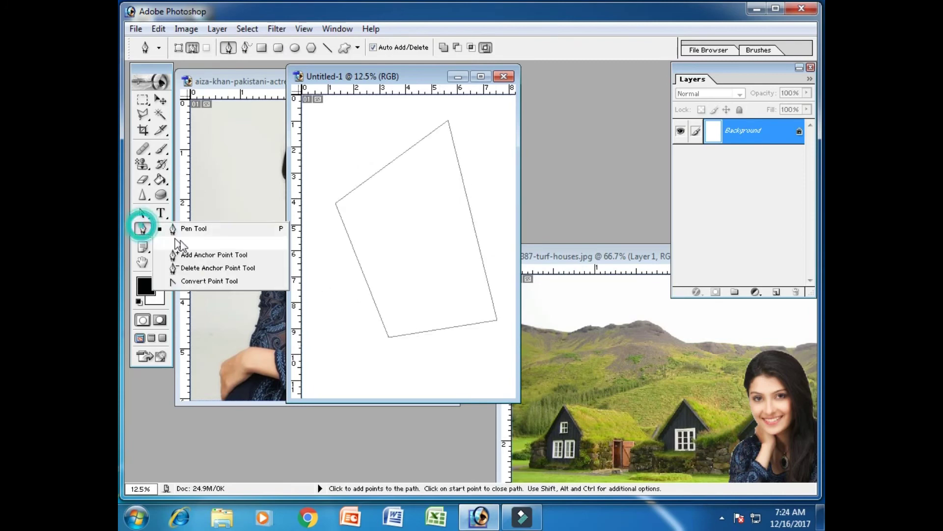
pyautogui.click(199, 255)
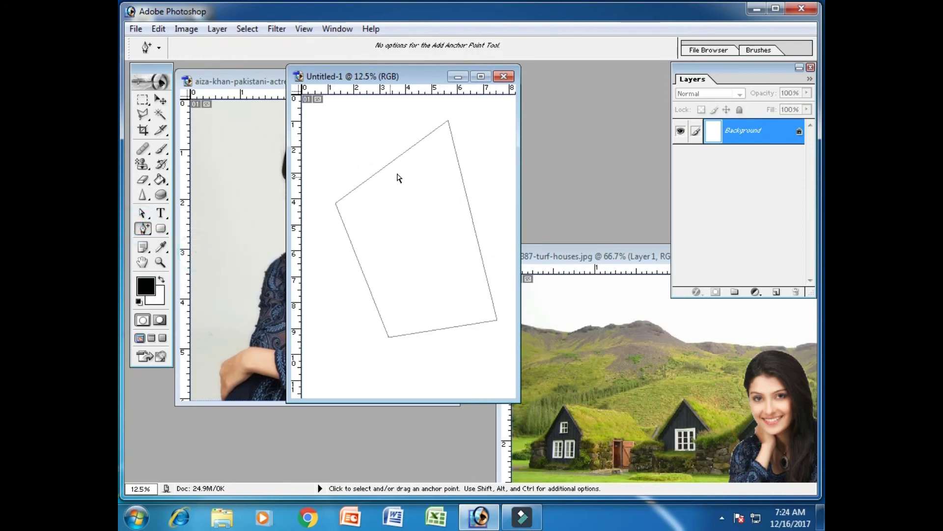
pyautogui.click(389, 163)
pyautogui.click(474, 226)
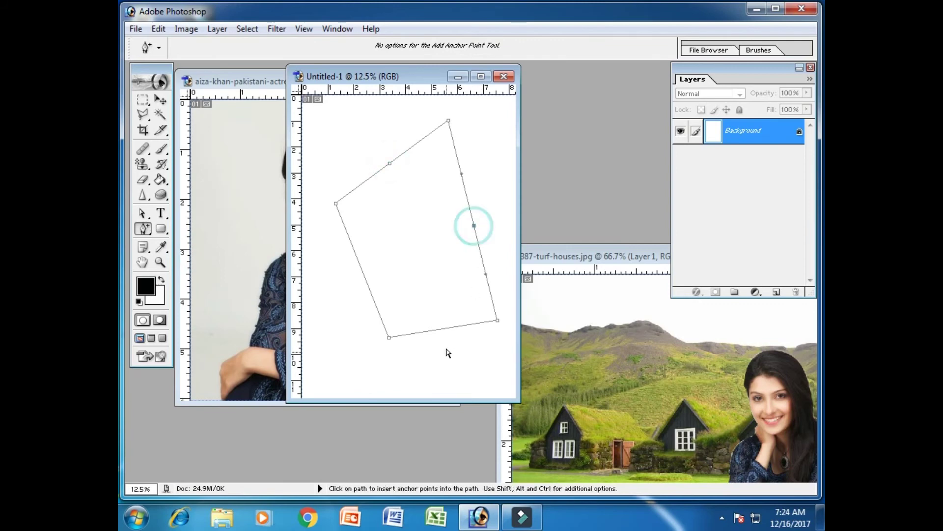
pyautogui.click(448, 327)
pyautogui.click(361, 267)
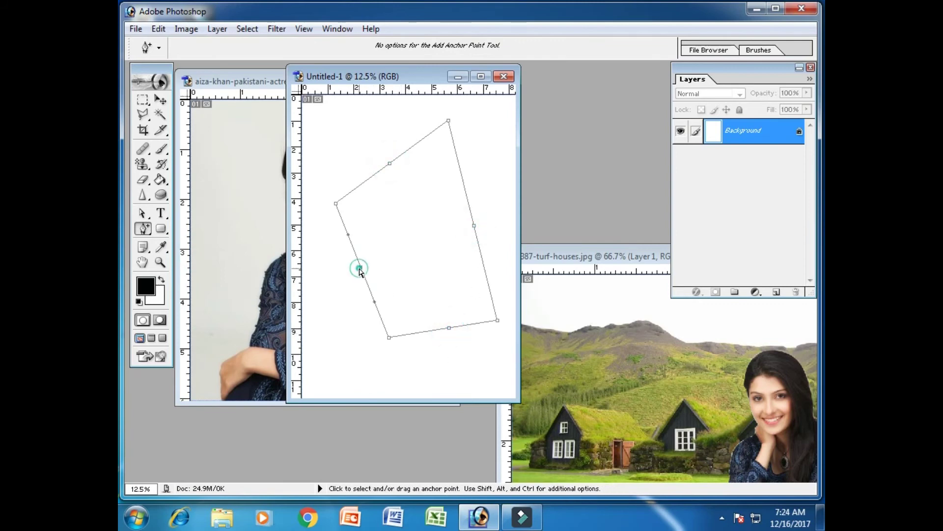
# Pull the middle anchor point of each of the path's four sides outward with the Direct Selection tool to curve the sides
pyautogui.click(142, 213)
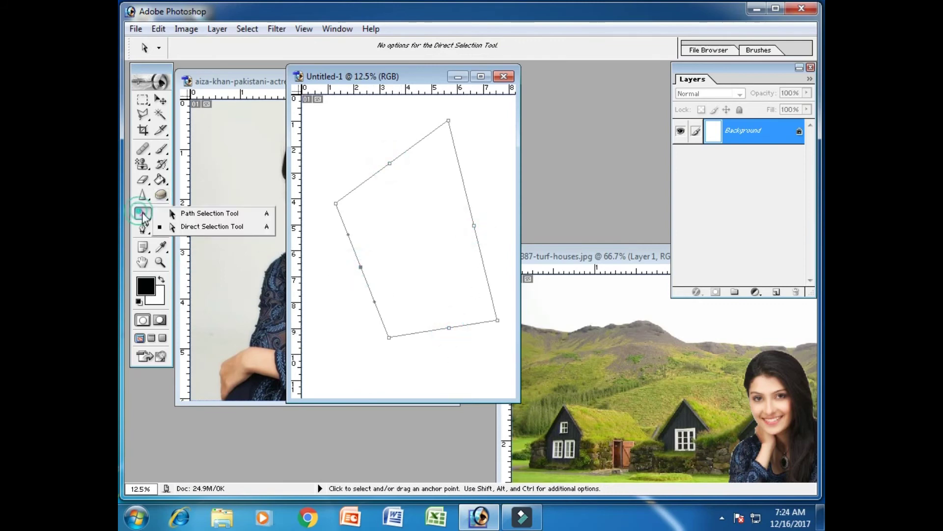
pyautogui.click(194, 227)
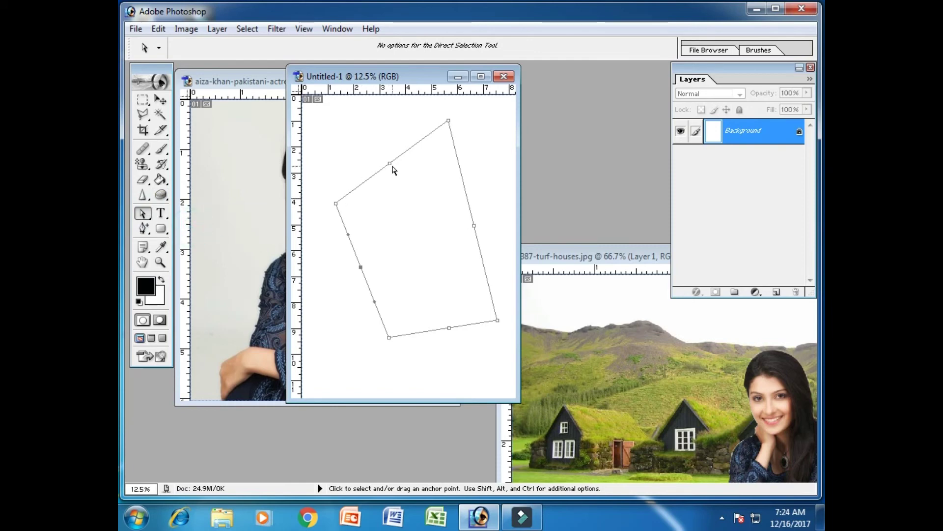
pyautogui.click(141, 214)
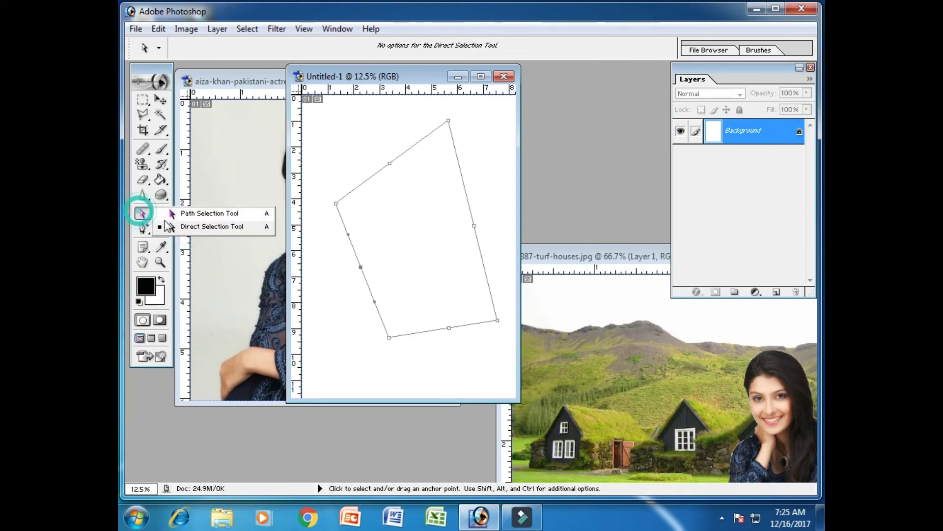
pyautogui.click(194, 227)
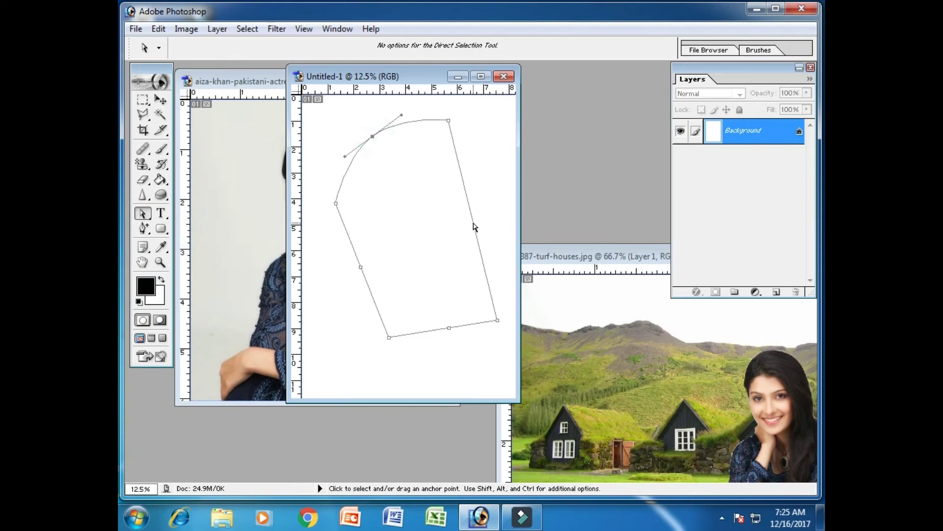
pyautogui.moveTo(474, 222); pyautogui.dragTo(492, 223)
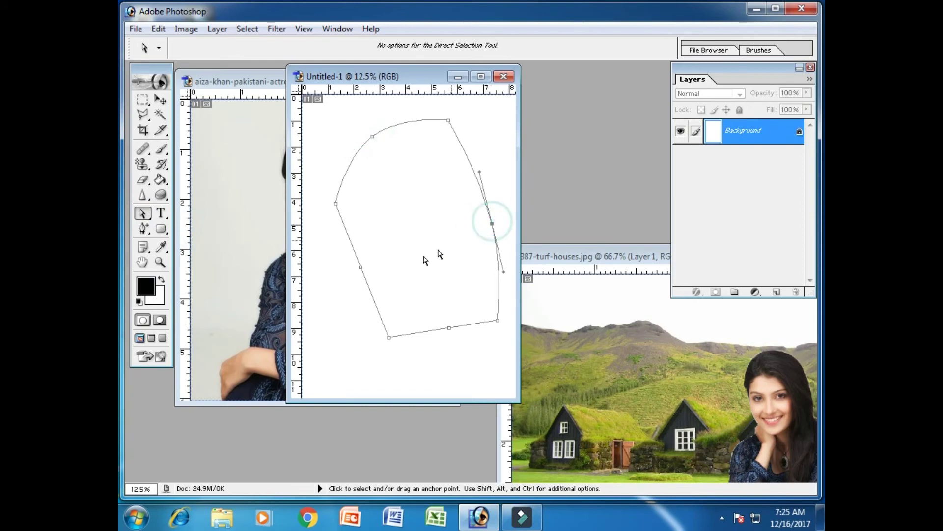
pyautogui.moveTo(362, 269); pyautogui.dragTo(341, 276)
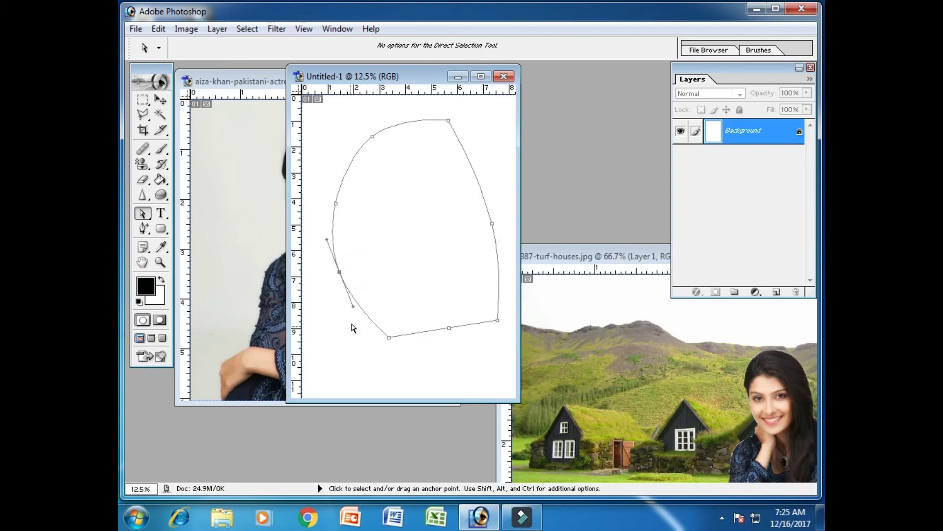
pyautogui.click(352, 309)
pyautogui.moveTo(352, 307)
pyautogui.mouseDown()
pyautogui.moveTo(331, 309)
pyautogui.moveTo(392, 296)
pyautogui.moveTo(347, 307)
pyautogui.mouseUp()
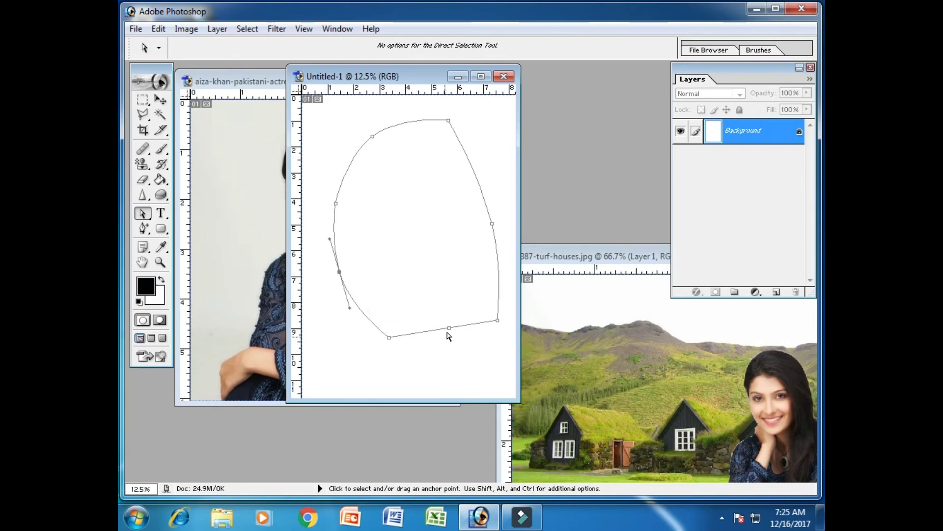
pyautogui.moveTo(449, 329); pyautogui.dragTo(454, 345)
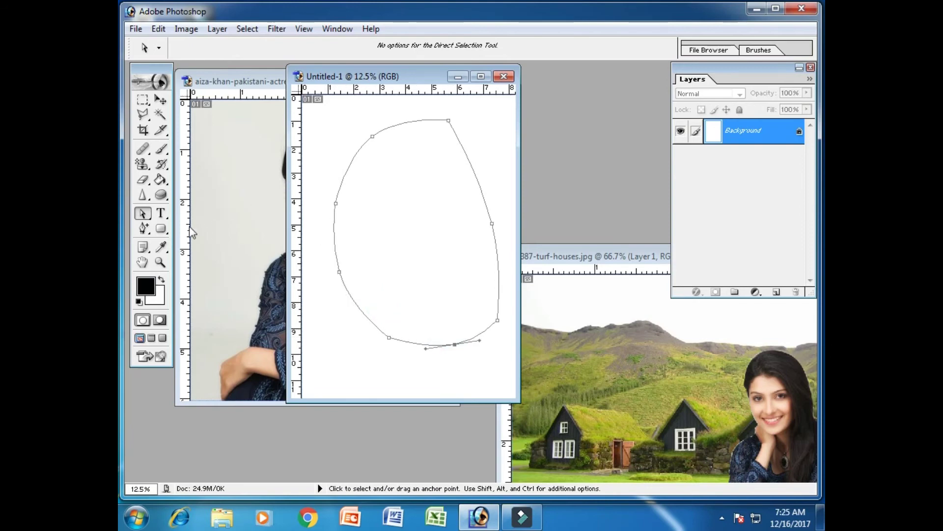
# Remove the upper-left and right side midpoints plus the top, lower-right and lower-left corner points with the Delete Anchor Point tool
pyautogui.moveTo(143, 228); pyautogui.dragTo(195, 269)
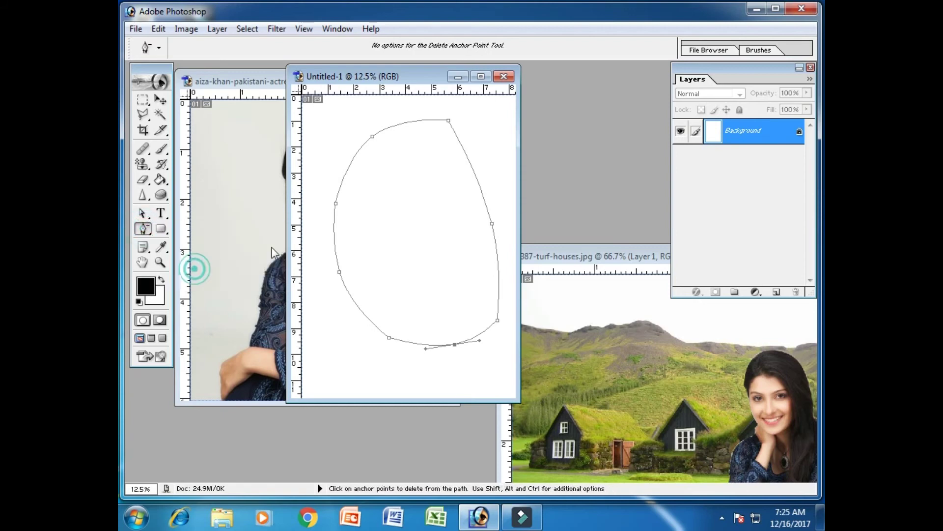
pyautogui.click(372, 136)
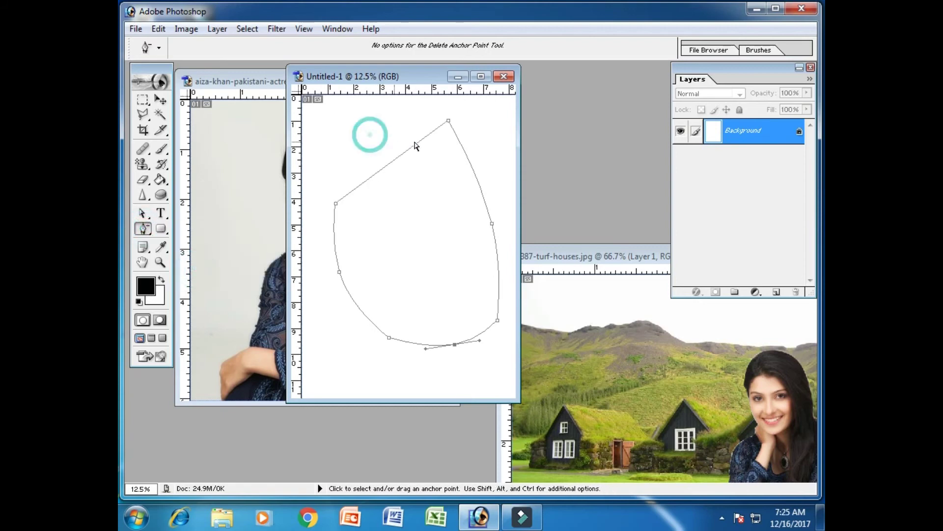
pyautogui.click(448, 120)
pyautogui.click(491, 225)
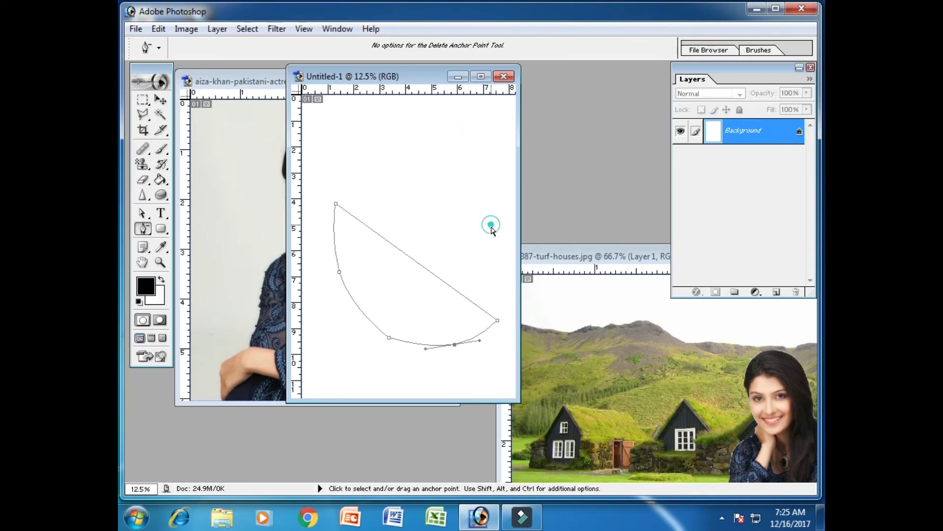
pyautogui.click(497, 322)
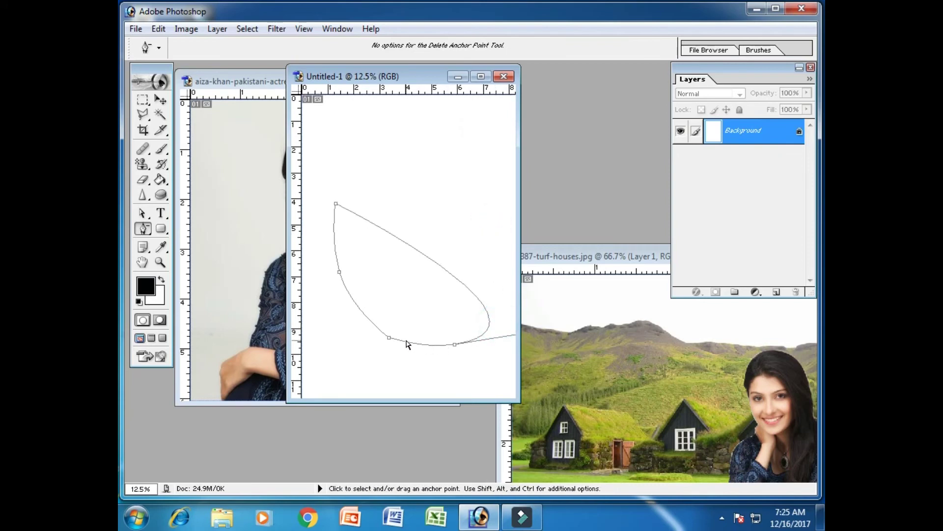
pyautogui.click(388, 337)
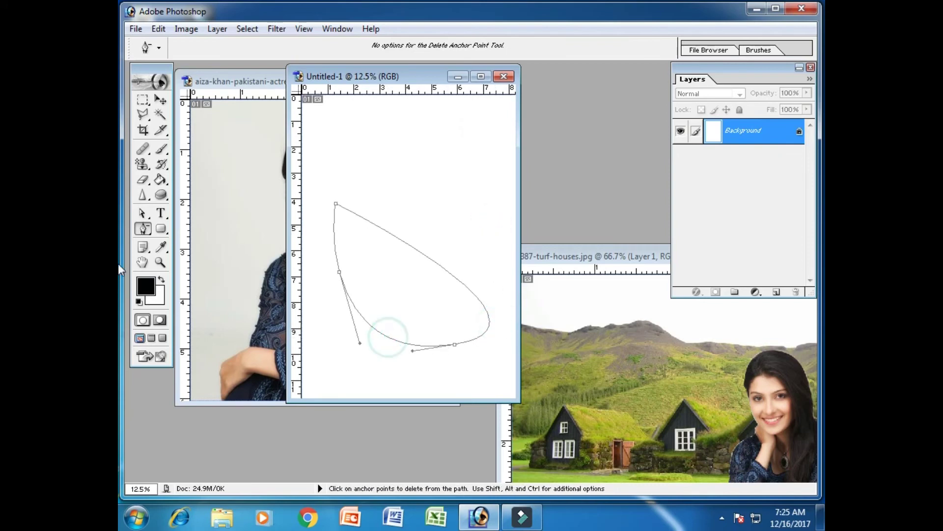
# Undo all anchor-point edits and the path drawing until the Untitled-1 canvas is blank
pyautogui.click(142, 231)
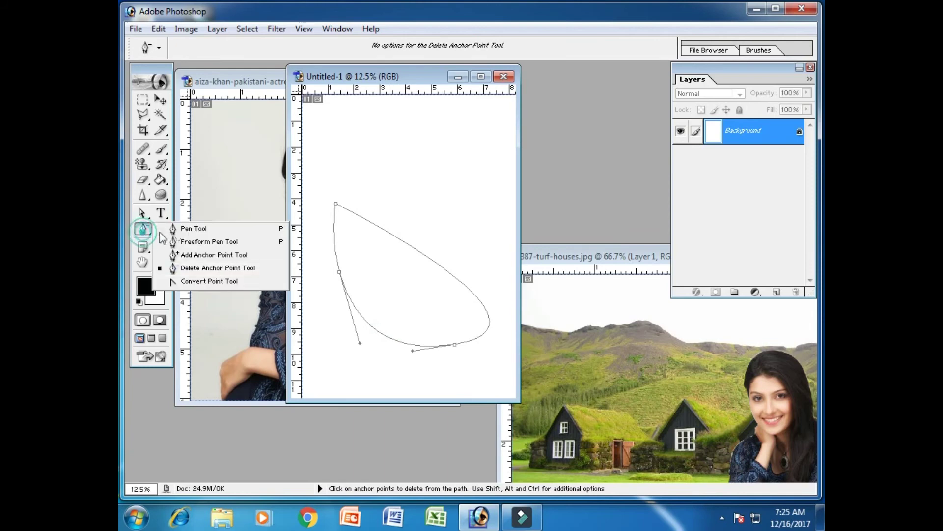
pyautogui.click(213, 287)
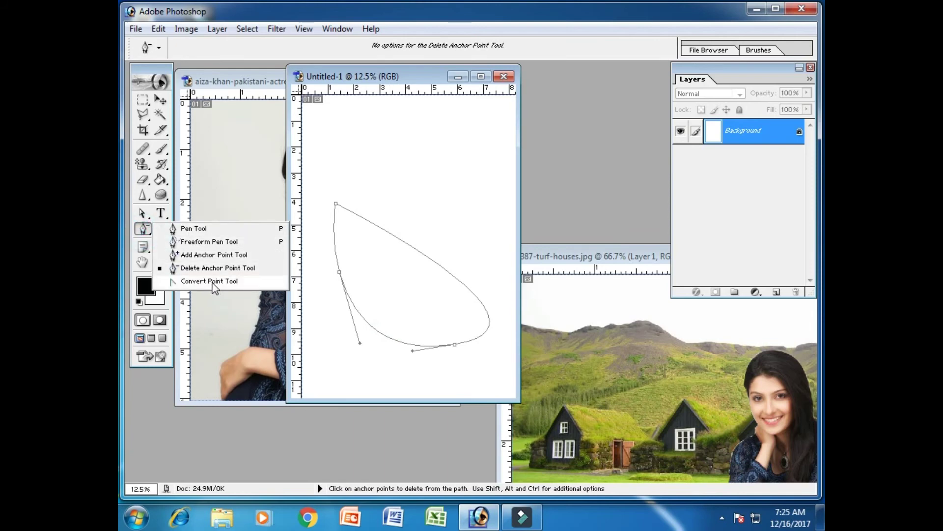
pyautogui.click(161, 99)
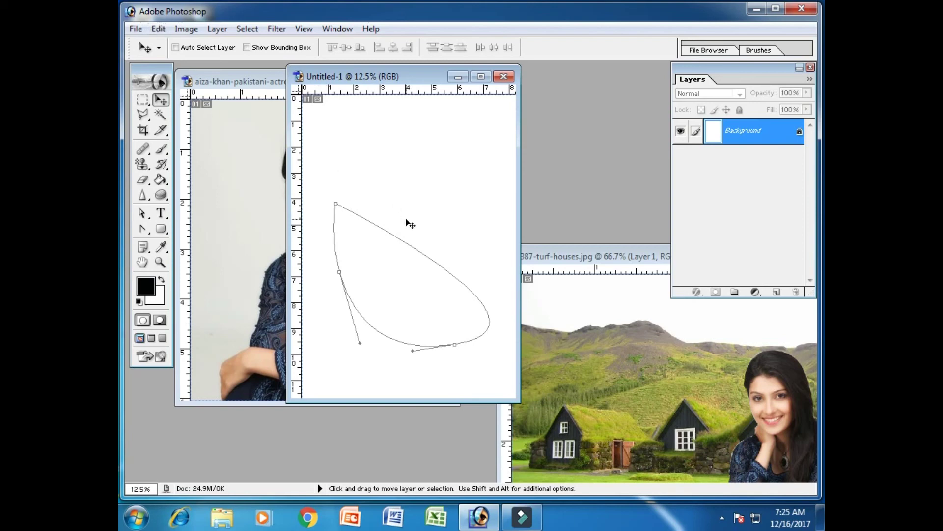
pyautogui.hotkey('ctrl', 'alt', 'z')
pyautogui.hotkey('ctrl', 'alt', 'z')
pyautogui.hotkey('ctrl', 'alt', 'z')
pyautogui.hotkey('ctrl', 'alt', 'z')
pyautogui.hotkey('ctrl', 'alt', 'z')
pyautogui.hotkey('ctrl', 'alt', 'z')
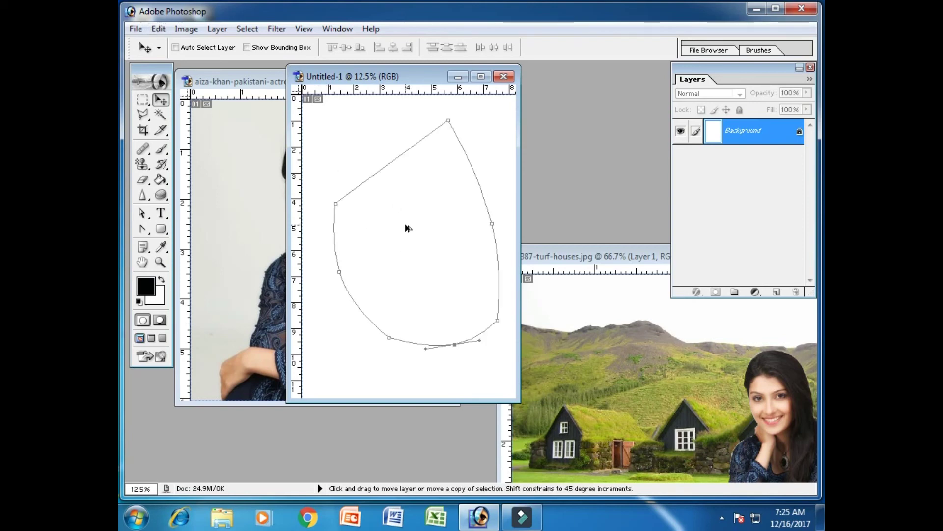
pyautogui.hotkey('ctrl', 'alt', 'z')
pyautogui.hotkey('ctrl', 'alt', 'z')
pyautogui.hotkey('ctrl', 'alt', 'z')
pyautogui.hotkey('ctrl', 'alt', 'z')
pyautogui.hotkey('ctrl', 'alt', 'z')
pyautogui.hotkey('ctrl', 'alt', 'z')
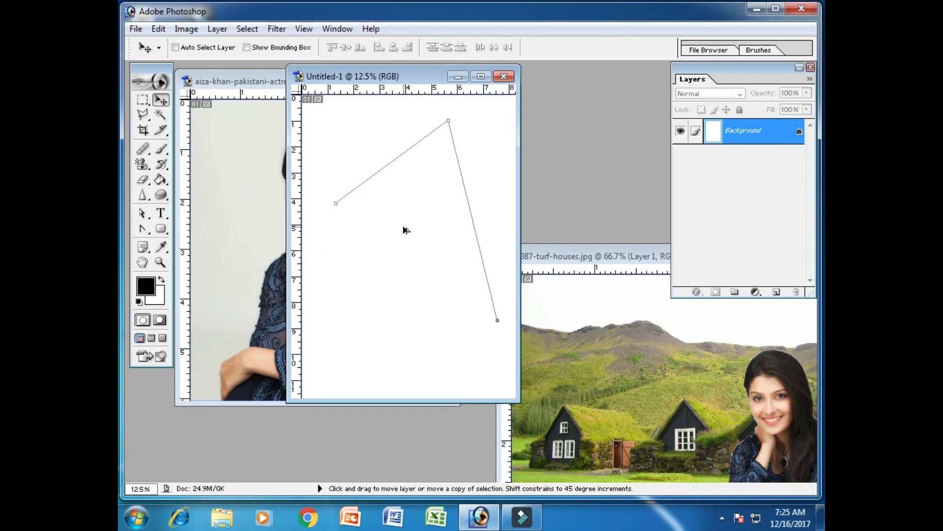
pyautogui.hotkey('ctrl', 'alt', 'z')
pyautogui.hotkey('ctrl', 'alt', 'z')
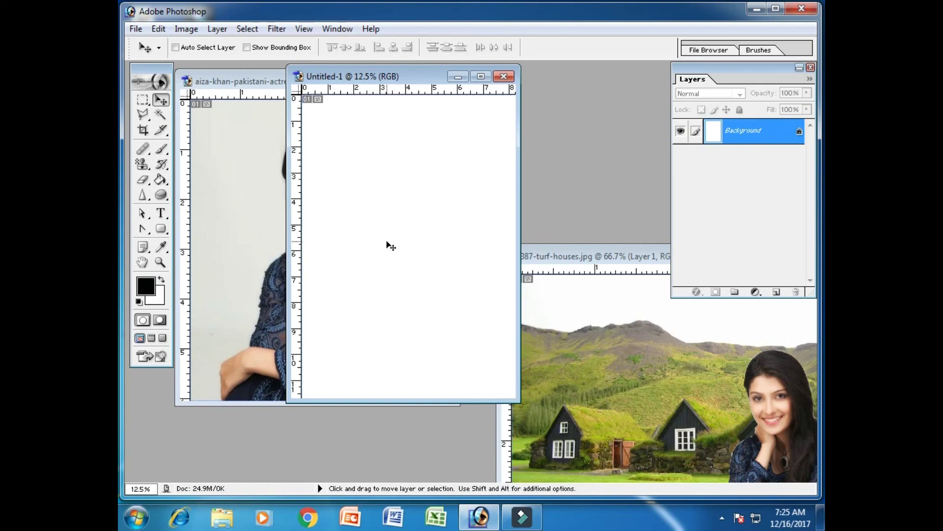
# Draw a new closed four-sided path with the Pen tool in the upper and middle part of the Untitled-1 canvas
pyautogui.rightClick(138, 231)
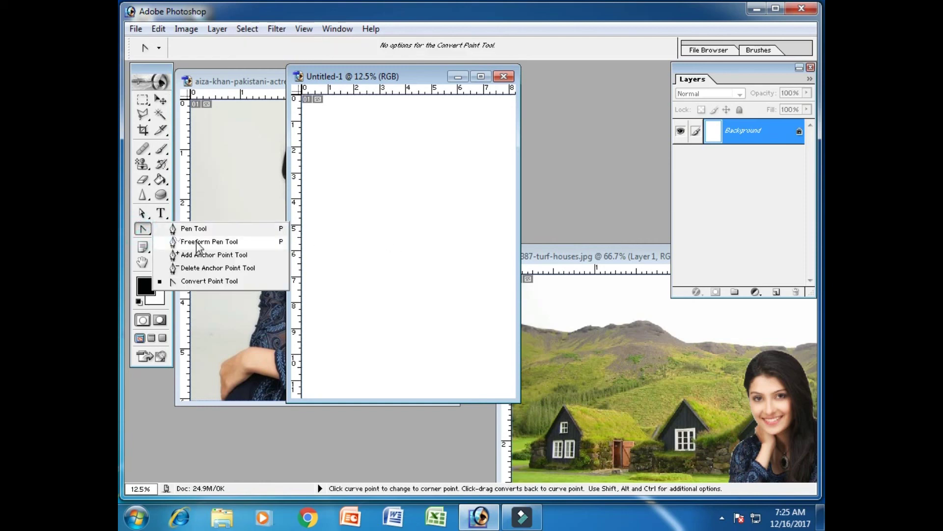
pyautogui.click(197, 229)
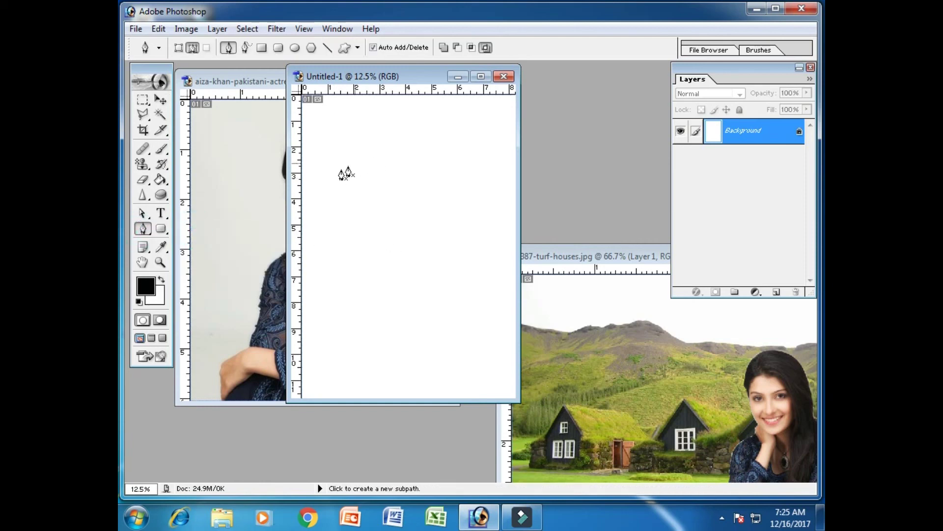
pyautogui.click(336, 174)
pyautogui.click(453, 128)
pyautogui.click(484, 284)
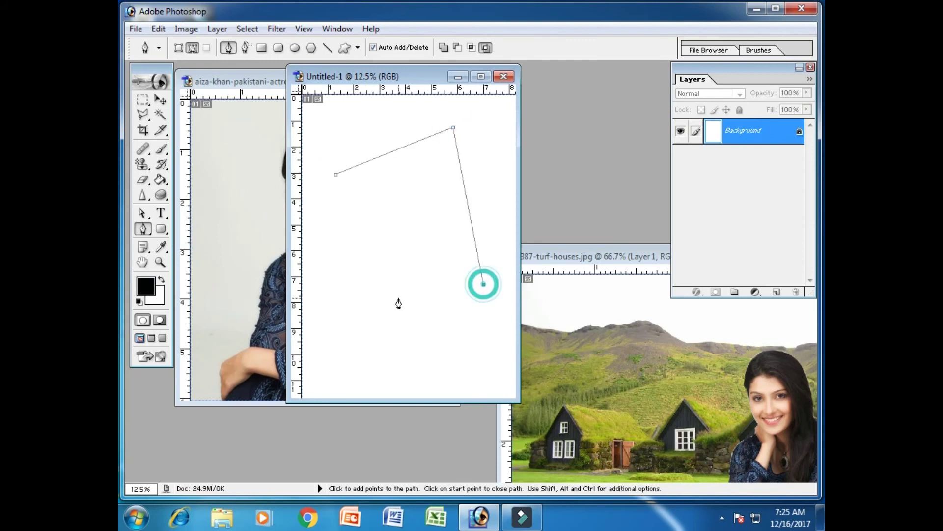
pyautogui.click(397, 298)
pyautogui.click(334, 175)
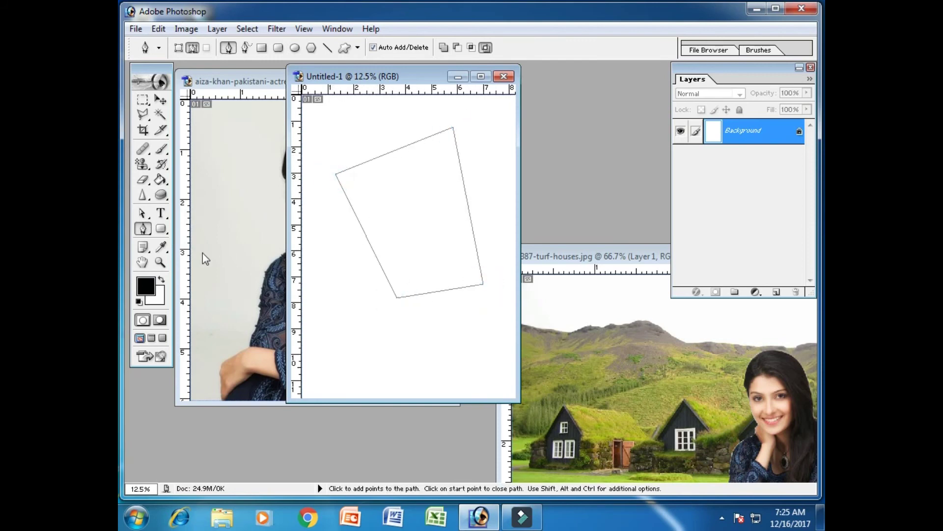
# Move the whole four-sided path about 2 inches down the canvas with the Path Selection tool
pyautogui.rightClick(144, 228)
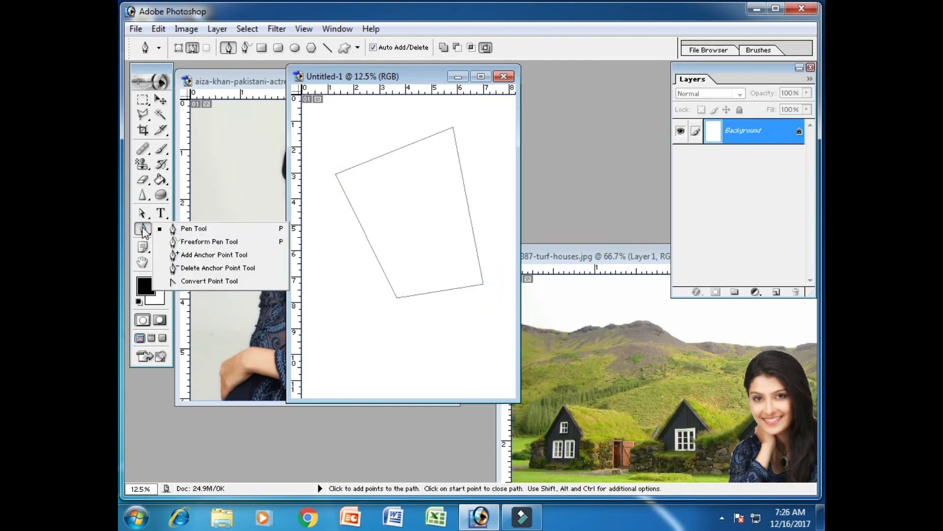
pyautogui.click(184, 282)
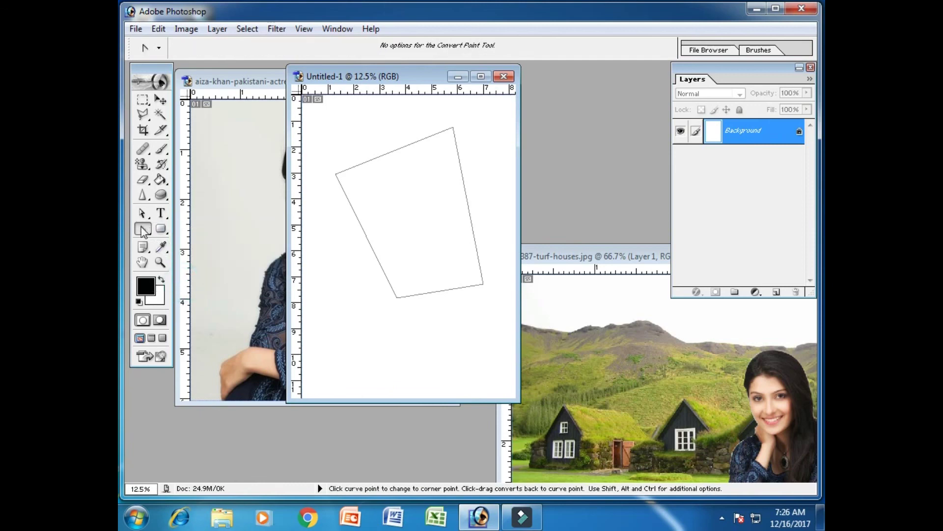
pyautogui.rightClick(143, 229)
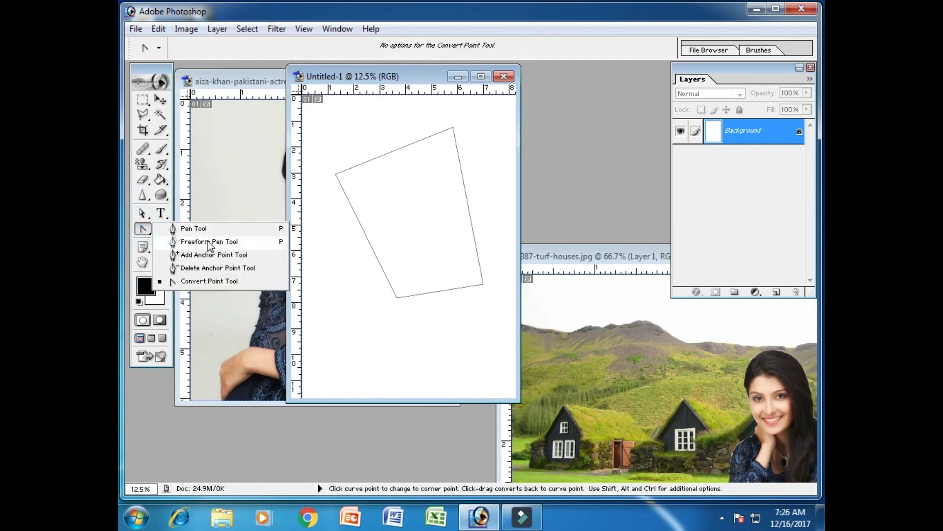
pyautogui.rightClick(143, 214)
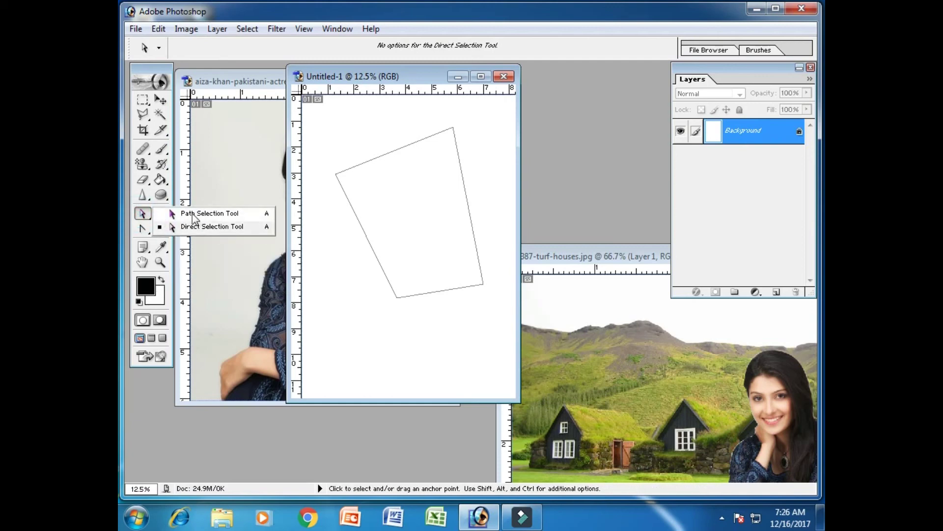
pyautogui.click(193, 213)
pyautogui.moveTo(392, 204); pyautogui.dragTo(371, 268)
pyautogui.moveTo(374, 245); pyautogui.dragTo(411, 238)
# Sketch a rough open oval about 3 inches wide and a short stroke above the four-sided path with the Freeform Pen tool
pyautogui.click(142, 212)
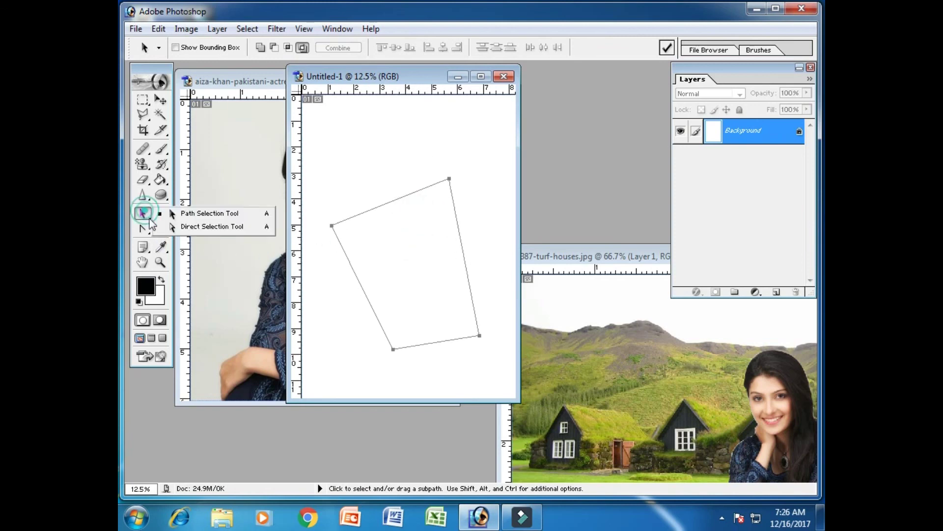
pyautogui.click(143, 229)
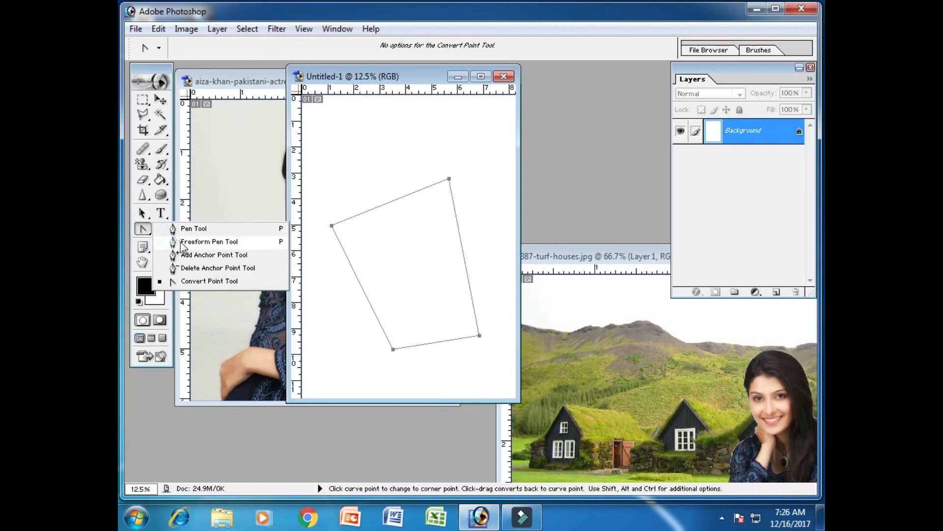
pyautogui.click(198, 242)
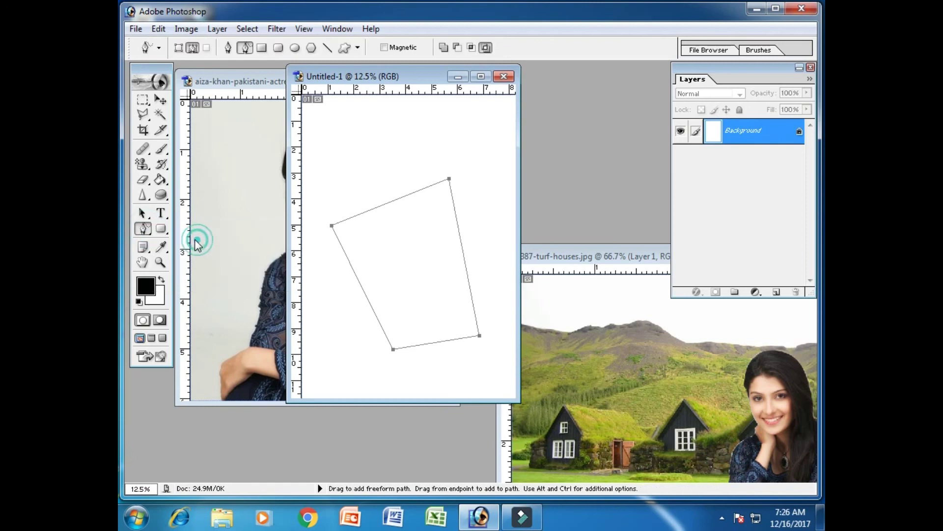
pyautogui.click(383, 205)
pyautogui.click(343, 128)
pyautogui.click(397, 113)
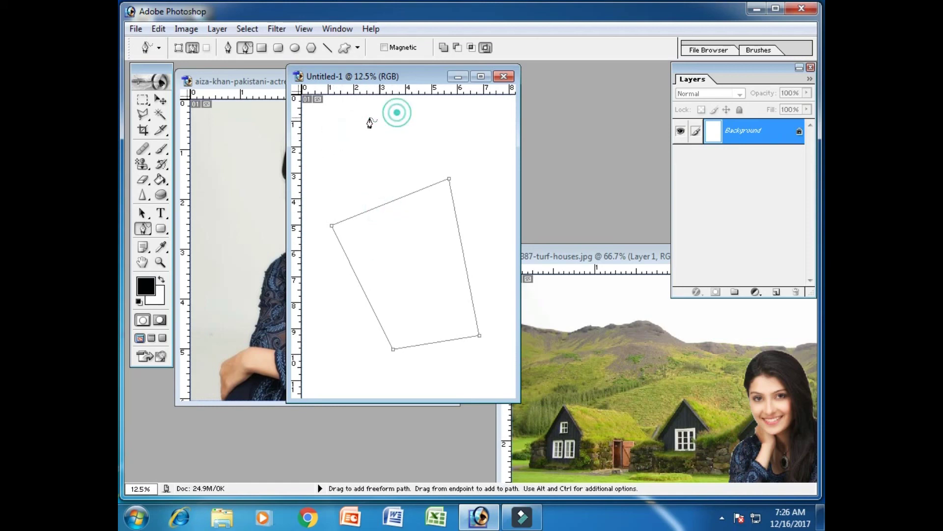
pyautogui.click(376, 195)
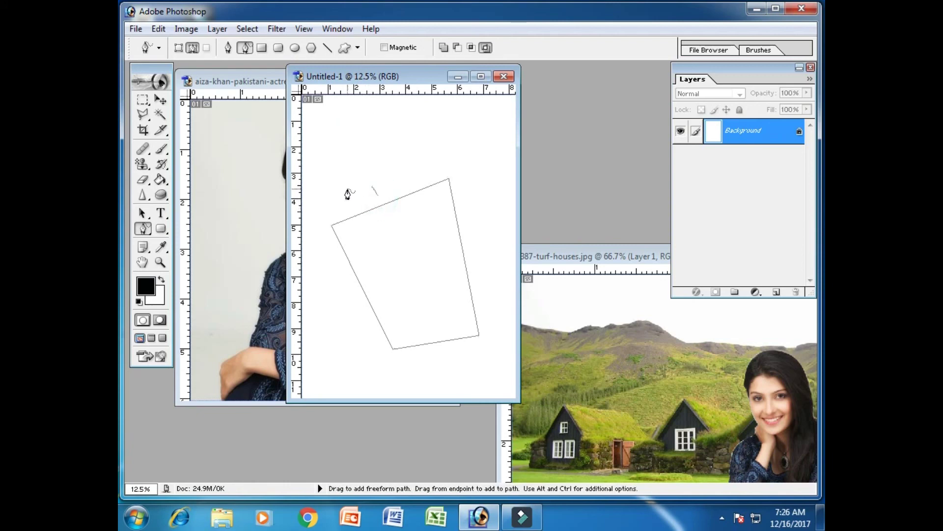
pyautogui.moveTo(349, 139)
pyautogui.mouseDown()
pyautogui.moveTo(407, 124)
pyautogui.moveTo(414, 148)
pyautogui.moveTo(398, 171)
pyautogui.moveTo(339, 173)
pyautogui.mouseUp()
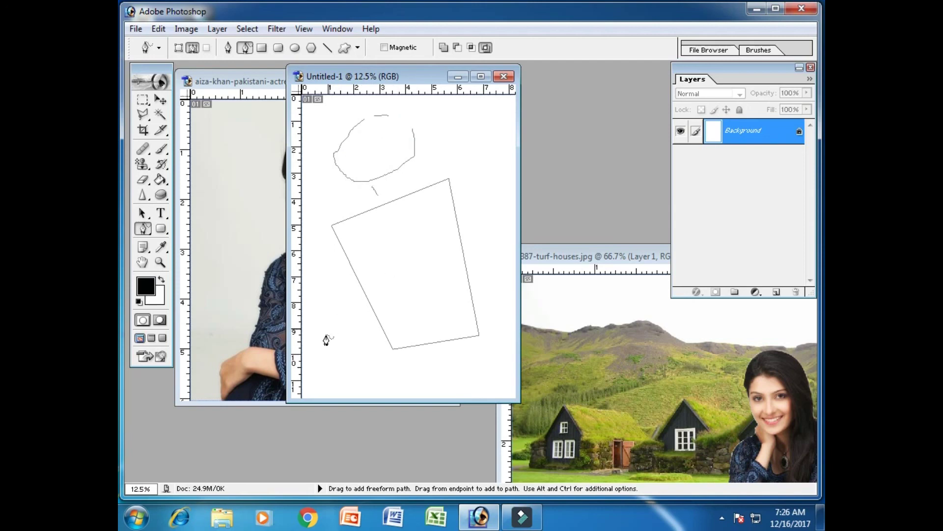
# Create a new RGB document with a white background using the 1280 x 720 HDTV 720P preset
pyautogui.click(136, 29)
pyautogui.click(145, 43)
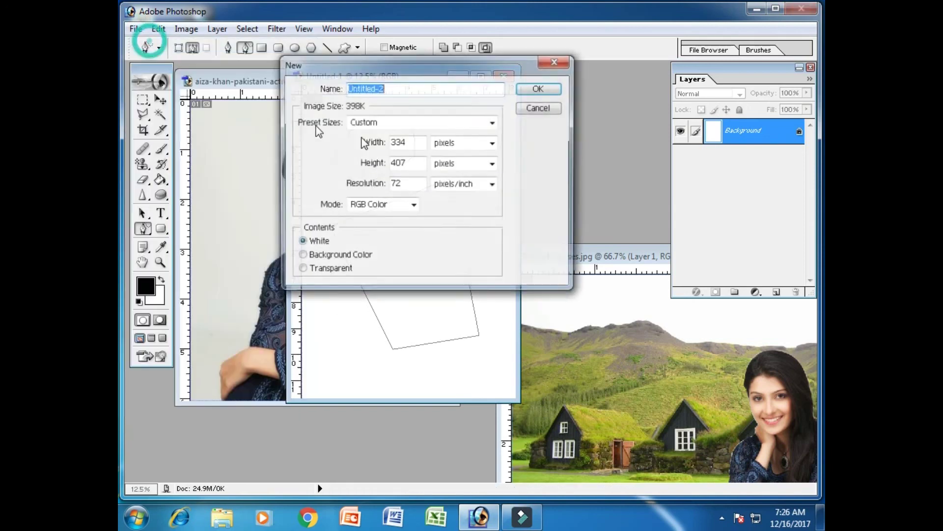
pyautogui.click(441, 123)
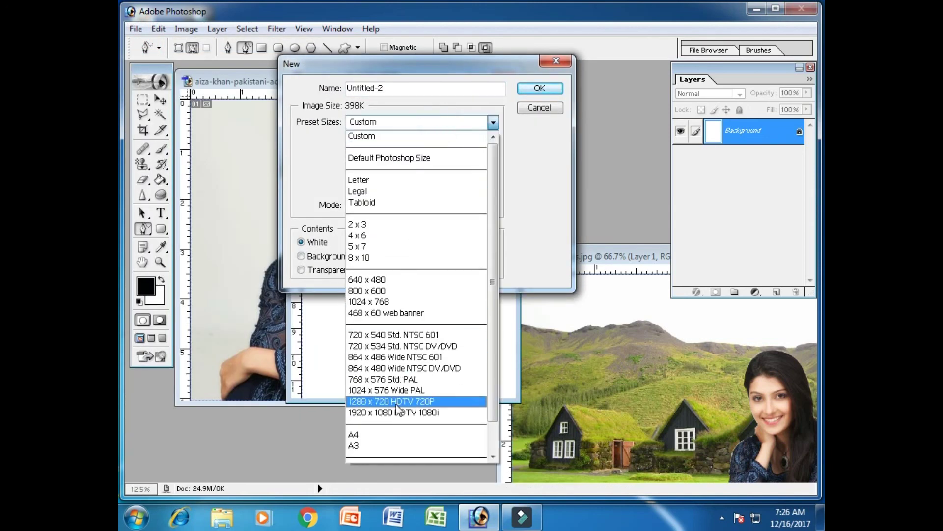
pyautogui.click(396, 401)
pyautogui.click(526, 91)
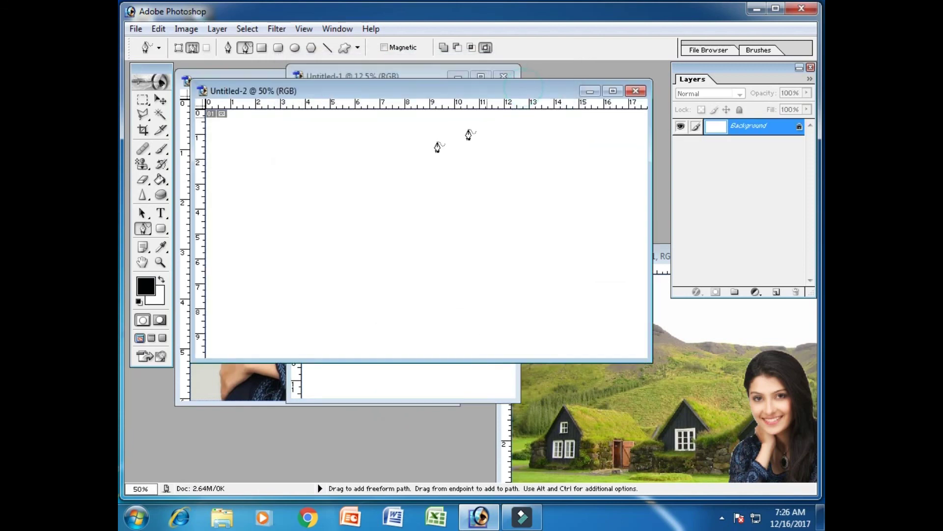
# Draw a closed freeform path about 8.5 inches wide in the new document and add an anchor point on its upper-left edge
pyautogui.moveTo(335, 203)
pyautogui.mouseDown()
pyautogui.moveTo(410, 156)
pyautogui.moveTo(461, 143)
pyautogui.moveTo(517, 218)
pyautogui.moveTo(513, 284)
pyautogui.moveTo(475, 323)
pyautogui.moveTo(358, 330)
pyautogui.moveTo(319, 310)
pyautogui.moveTo(316, 225)
pyautogui.moveTo(338, 202)
pyautogui.mouseUp()
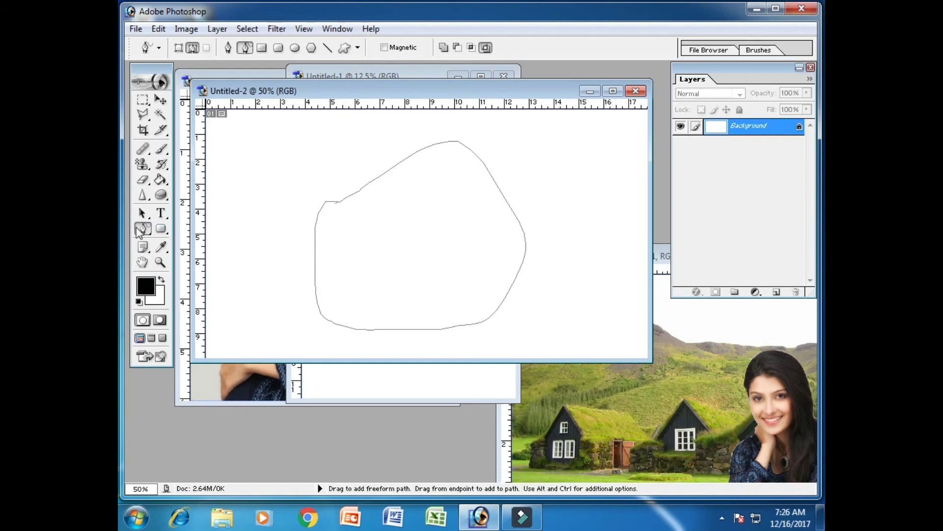
pyautogui.moveTo(140, 232); pyautogui.dragTo(212, 255)
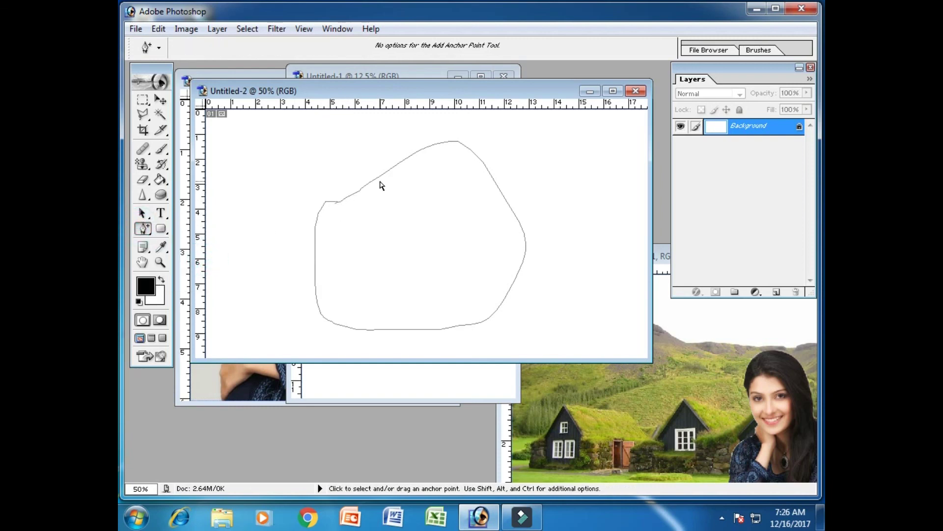
pyautogui.click(379, 178)
# Reshape the freeform path's upper-left and left edges by adjusting anchor points and direction handles with the Convert Point tool
pyautogui.moveTo(143, 229); pyautogui.dragTo(205, 287)
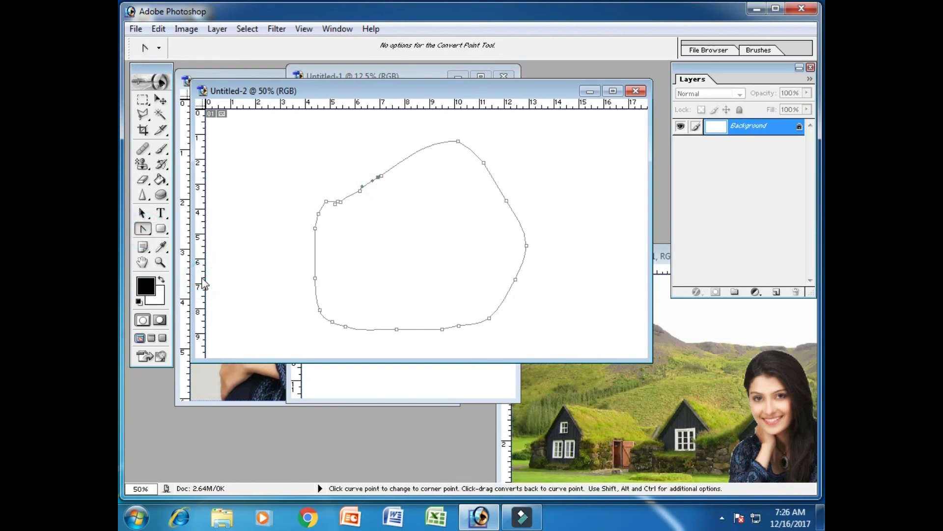
pyautogui.click(401, 161)
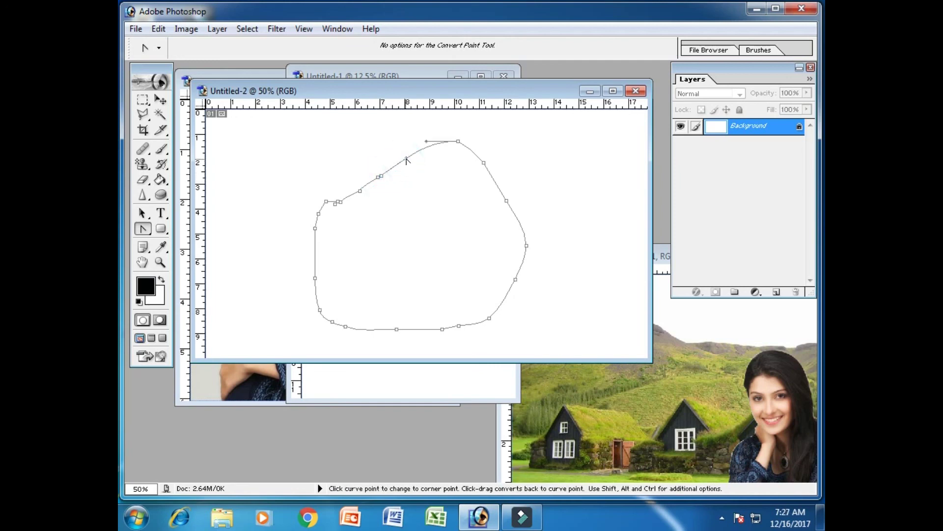
pyautogui.moveTo(406, 158); pyautogui.dragTo(403, 153)
pyautogui.click(386, 142)
pyautogui.click(384, 171)
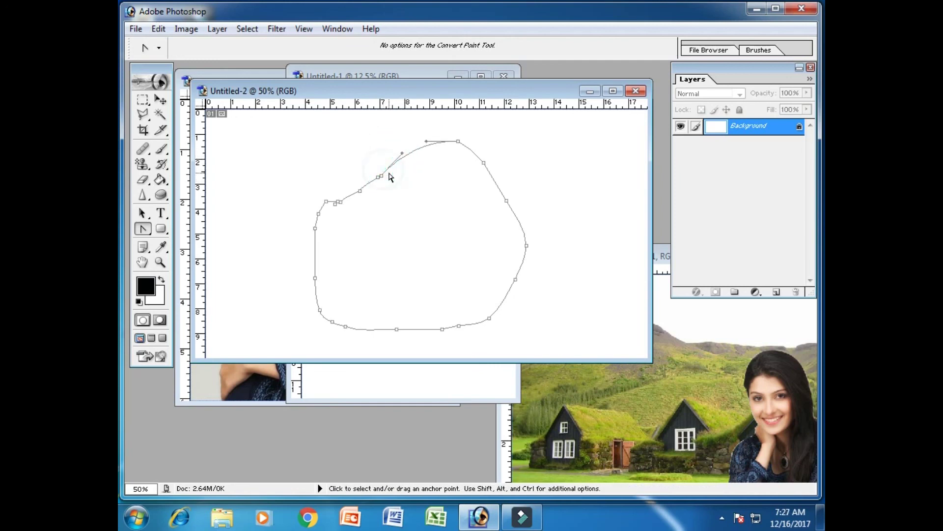
pyautogui.moveTo(360, 192)
pyautogui.mouseDown()
pyautogui.moveTo(354, 172)
pyautogui.moveTo(374, 182)
pyautogui.mouseUp()
pyautogui.moveTo(314, 278); pyautogui.dragTo(304, 270)
pyautogui.click(305, 271)
pyautogui.rightClick(143, 213)
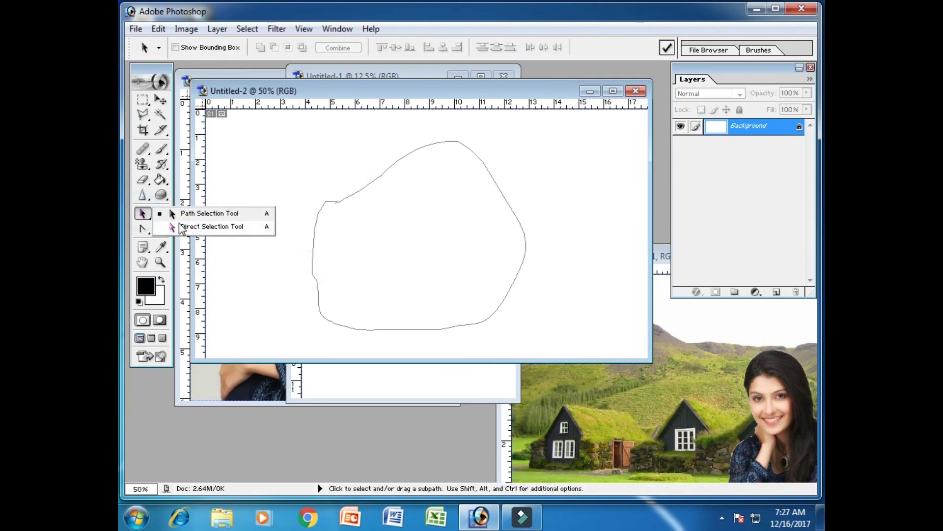
pyautogui.rightClick(143, 229)
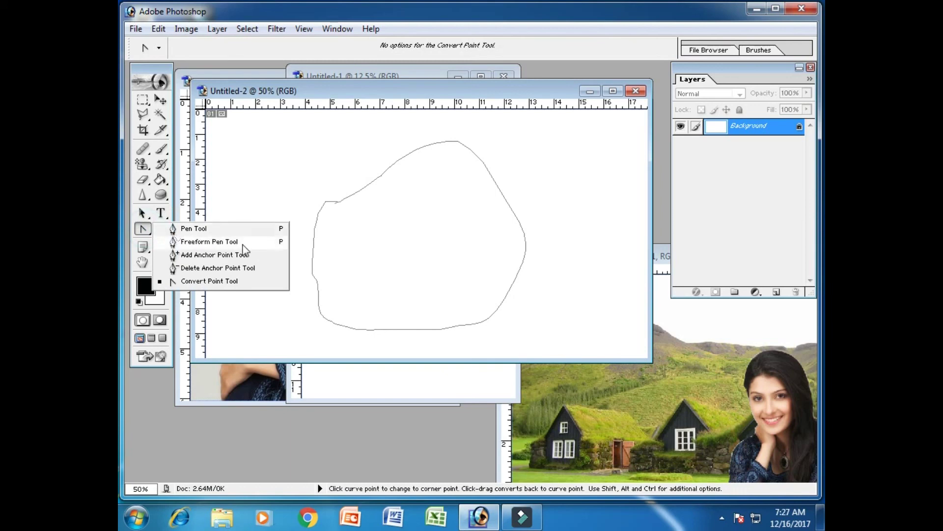